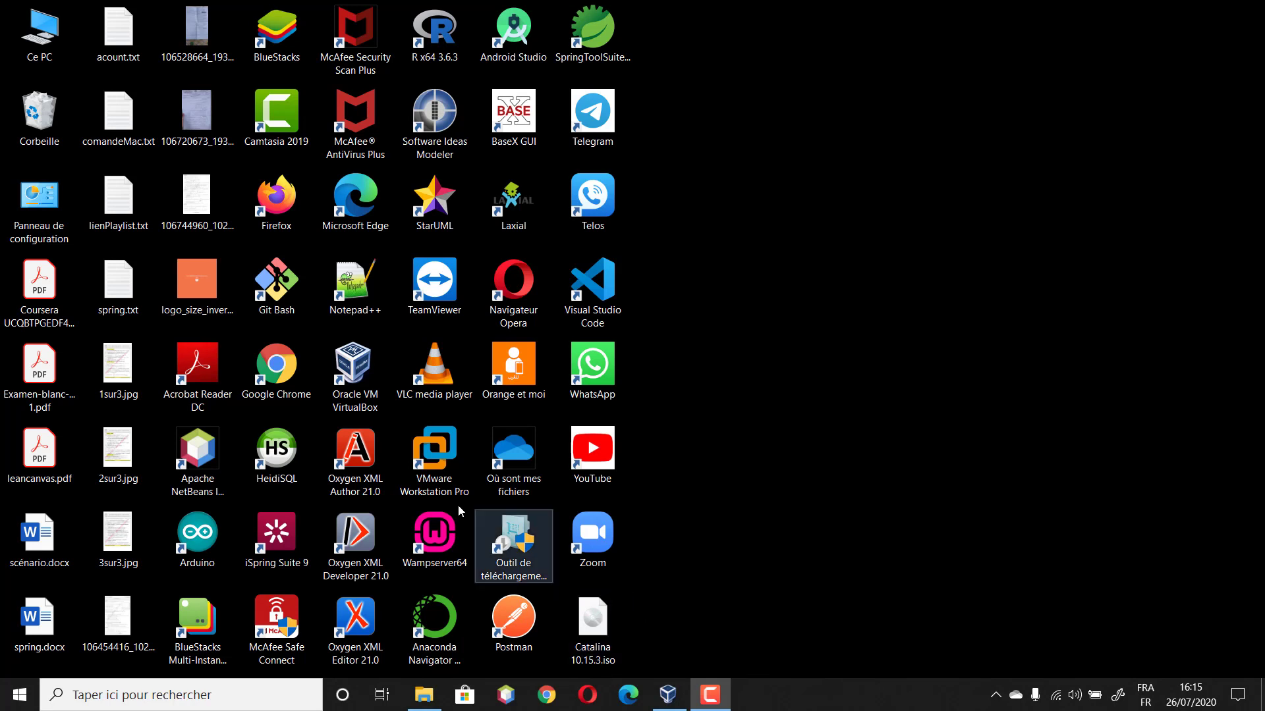
# Step: Open Oracle VM VirtualBox and start a new virtual machine named MacOsCatalina of type Mac OS X (64-bit)
pyautogui.doubleClick(354, 364)
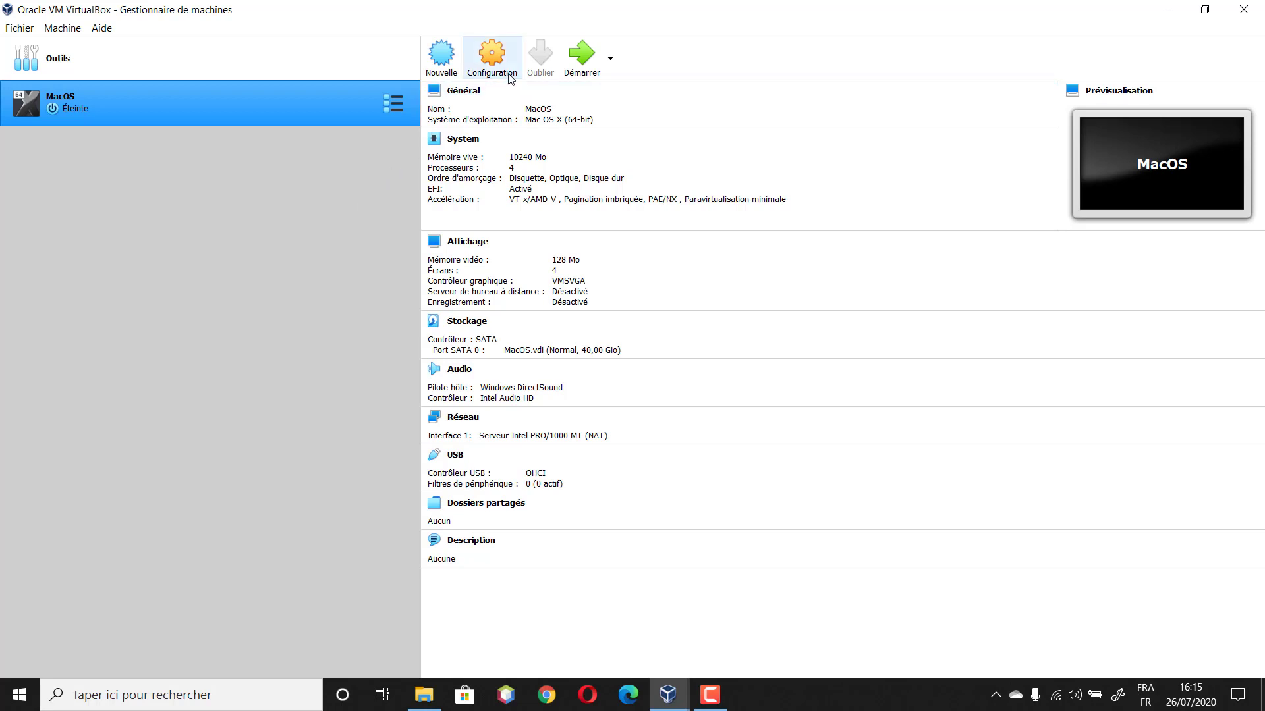
pyautogui.click(441, 56)
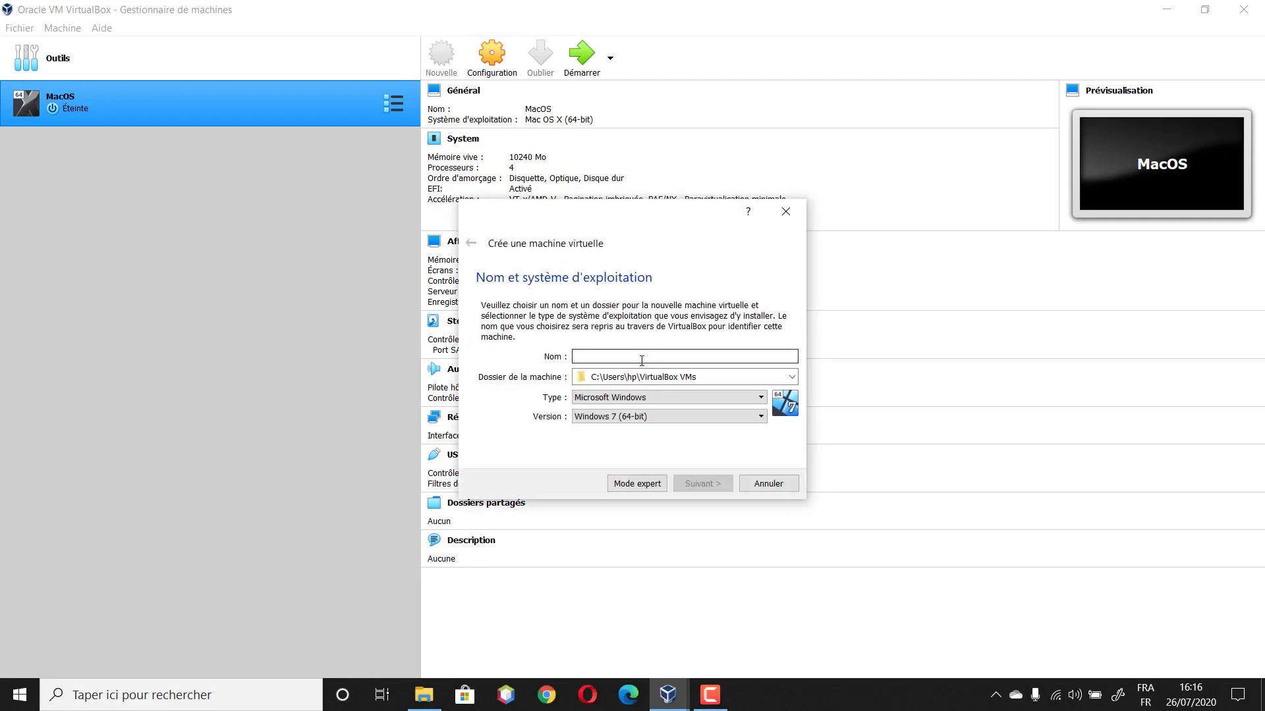
pyautogui.write('M')
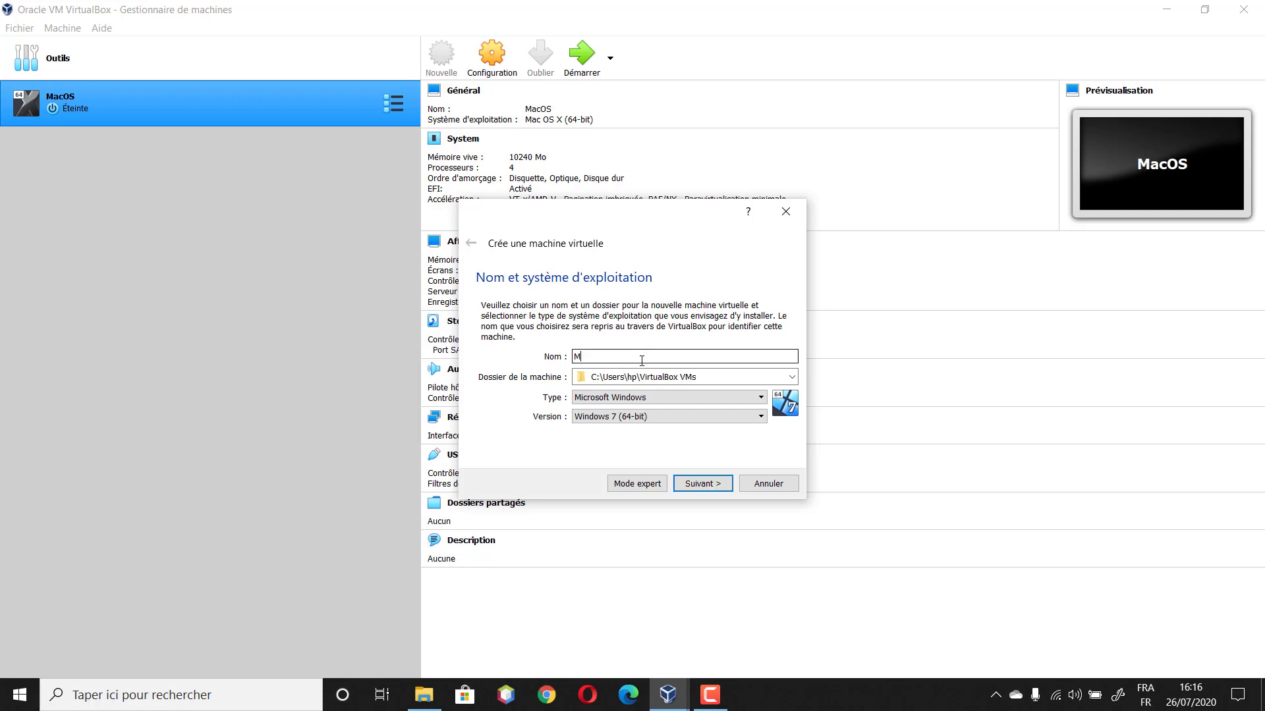
pyautogui.write('acOsCatalina')
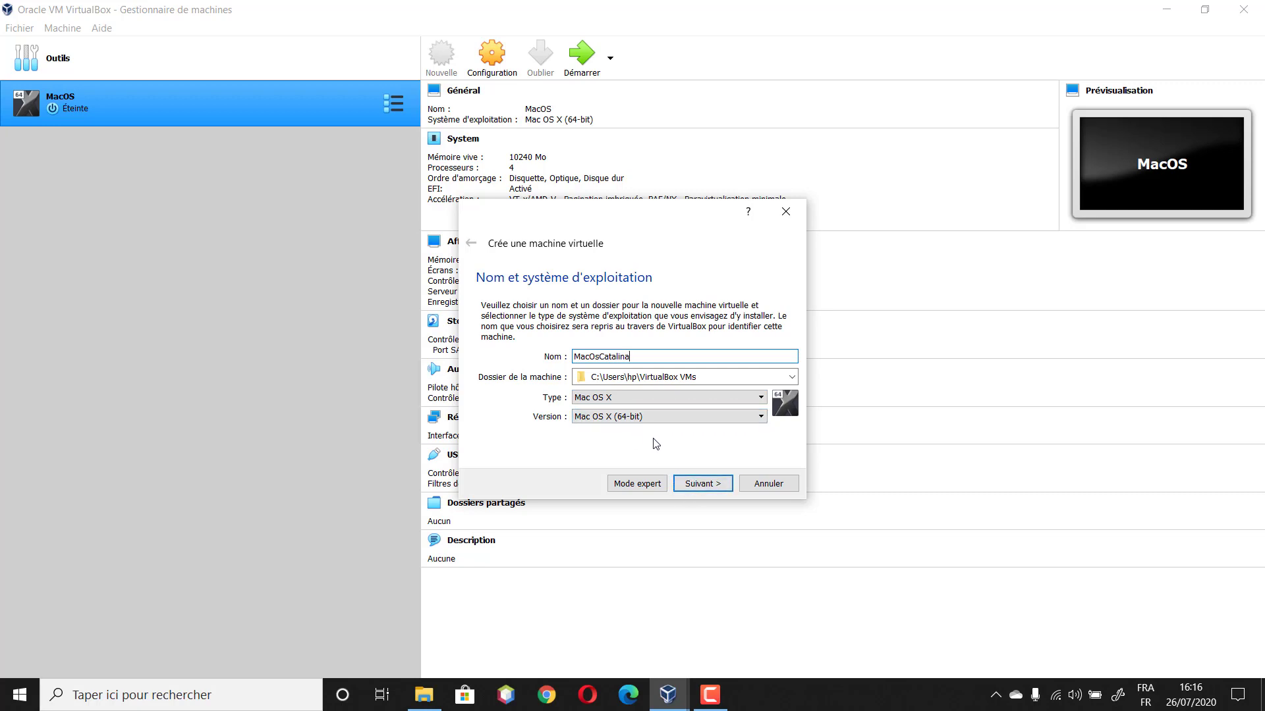
pyautogui.click(701, 484)
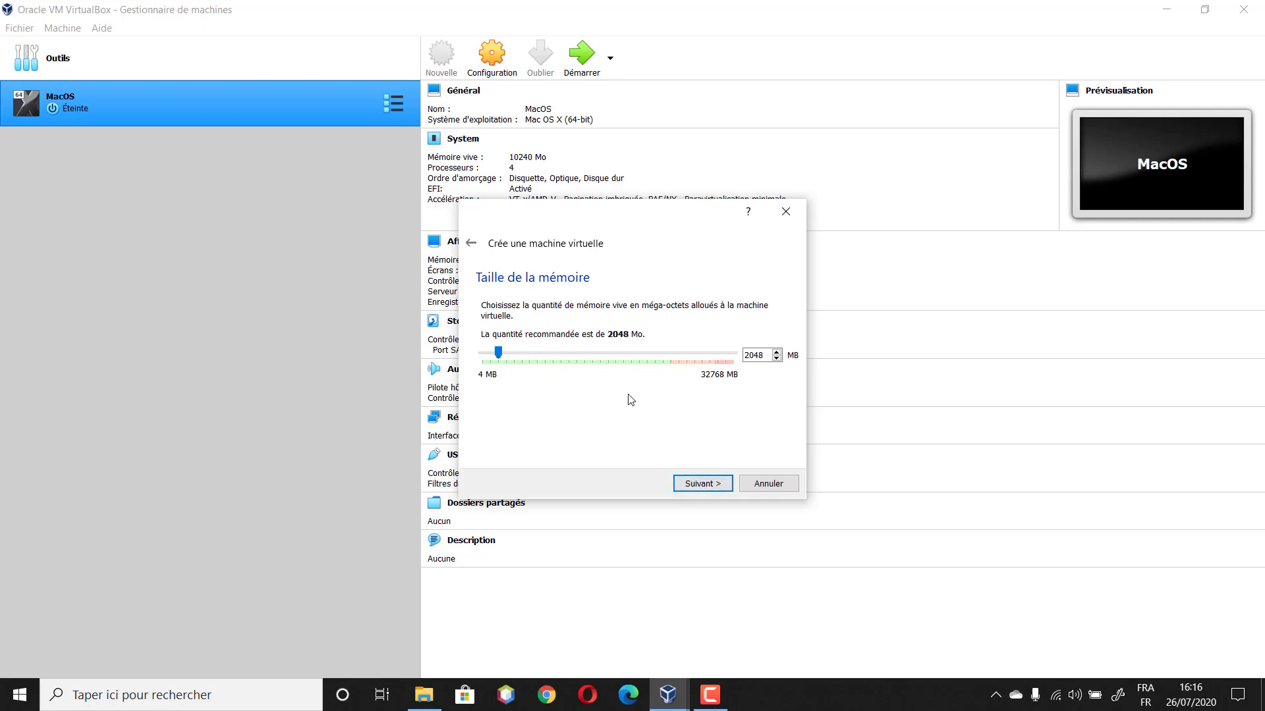
# Step: Set the new machine's memory size to 10240 MB and continue to the hard disk options
pyautogui.click(577, 357)
pyautogui.click(577, 357)
pyautogui.click(577, 357)
pyautogui.click(577, 357)
pyautogui.click(577, 357)
pyautogui.click(577, 357)
pyautogui.click(577, 357)
pyautogui.click(577, 357)
pyautogui.click(691, 484)
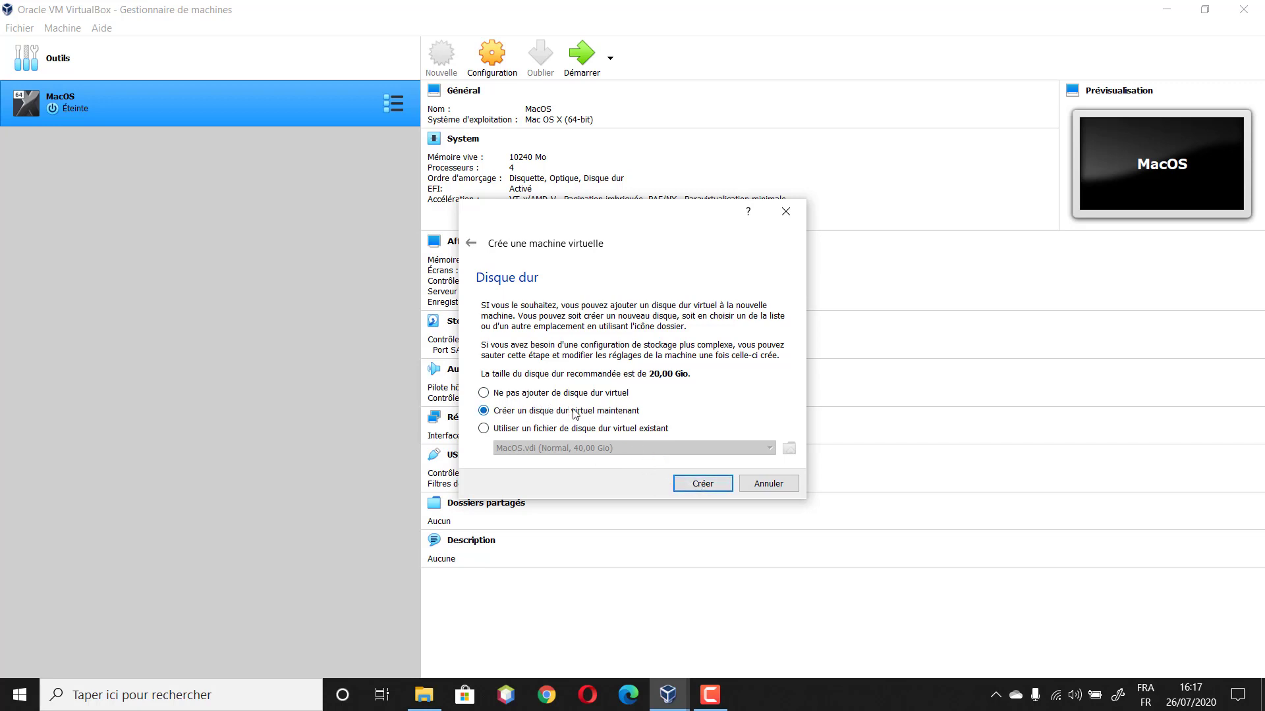
# Step: Choose to create a new virtual hard disk now, as a VDI file with fixed-size storage
pyautogui.click(701, 482)
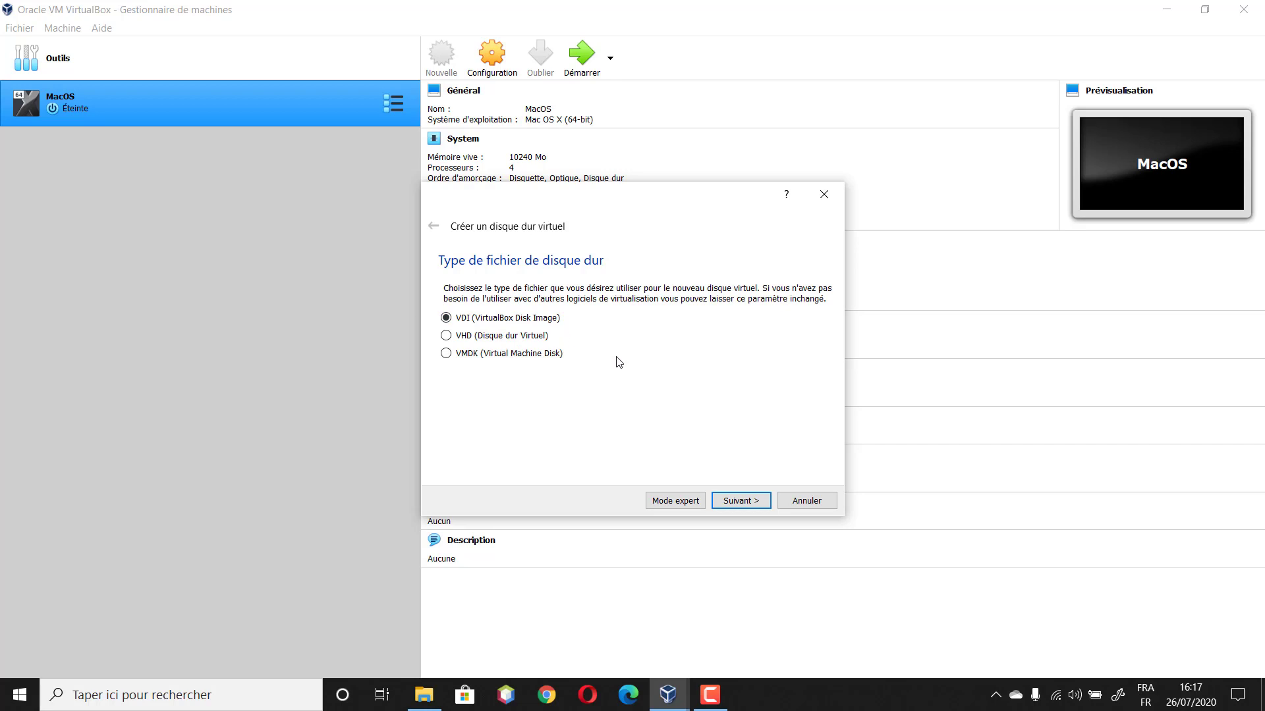
pyautogui.click(733, 502)
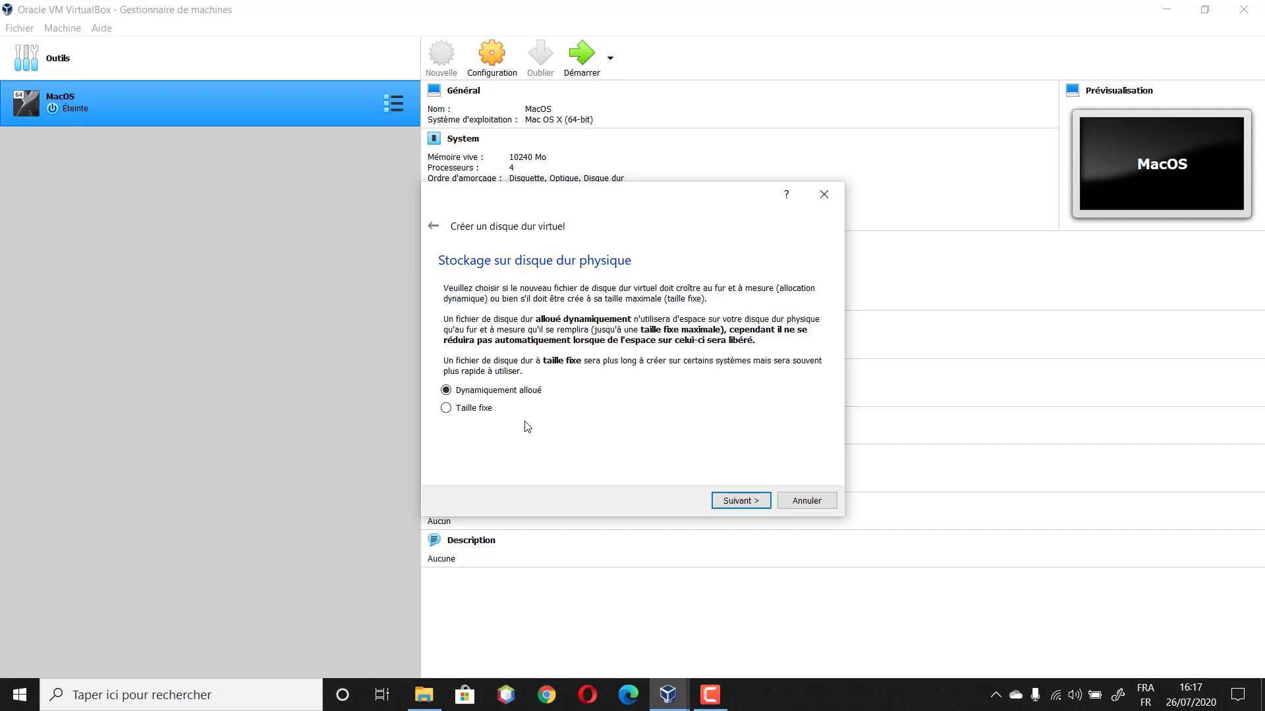
pyautogui.click(481, 412)
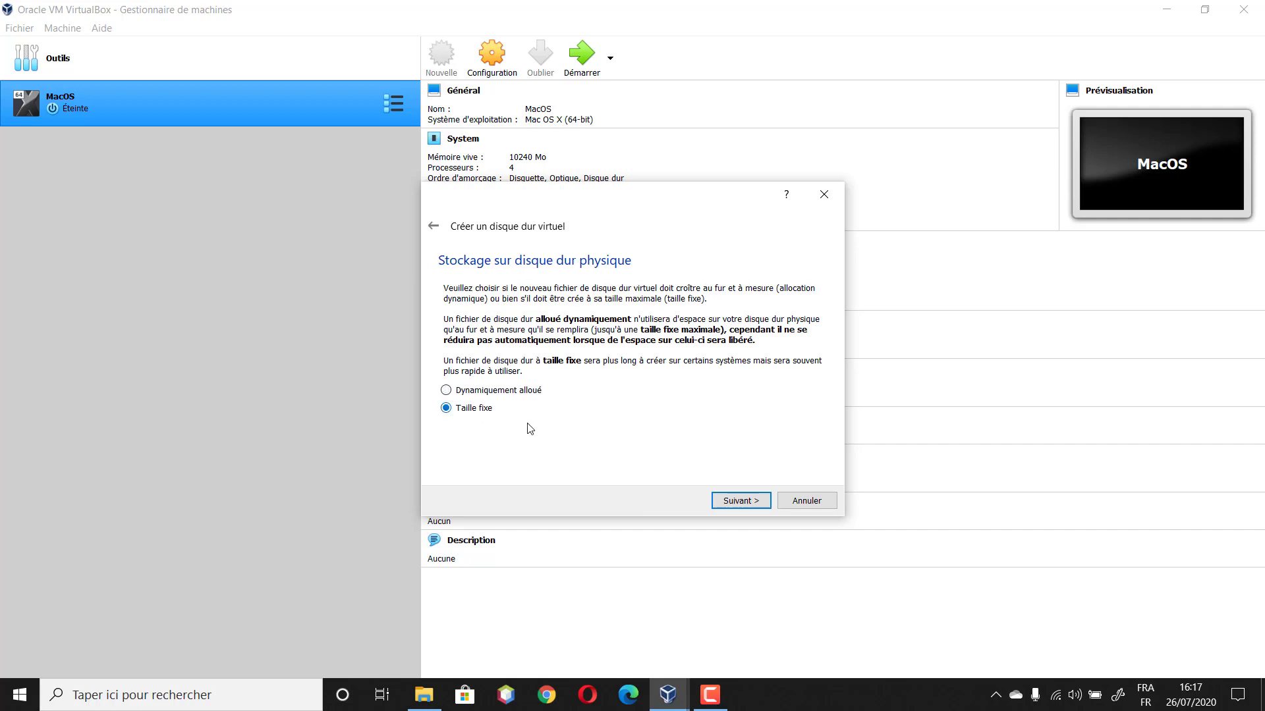
pyautogui.click(738, 502)
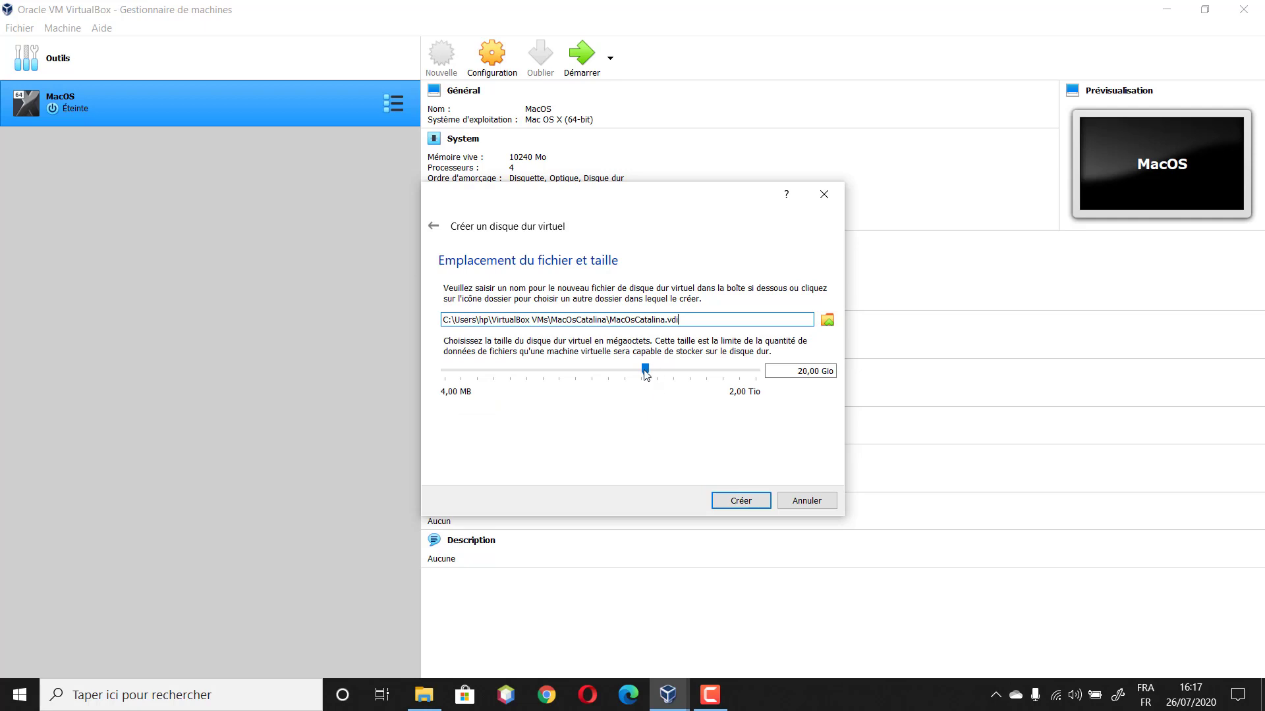
# Step: Set the virtual disk's size to about 37.22 GiB and create the disk for MacOsCatalina
pyautogui.moveTo(645, 370); pyautogui.dragTo(699, 367)
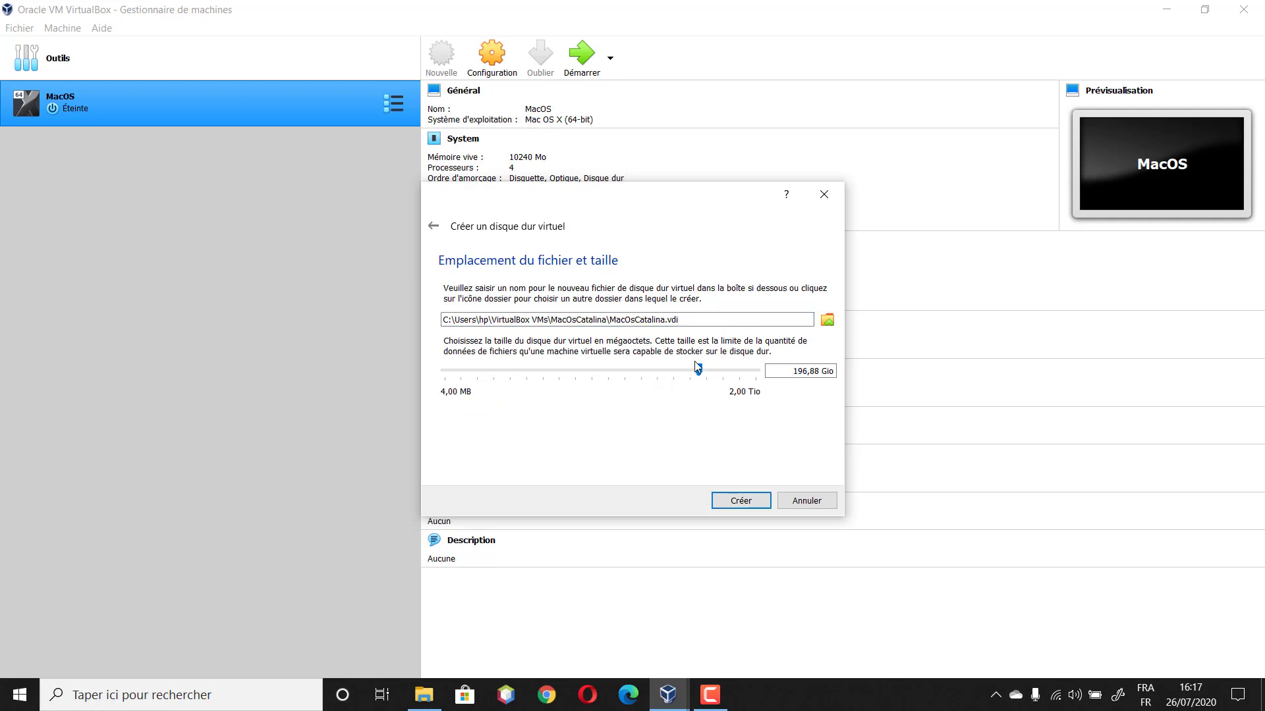
pyautogui.click(648, 374)
pyautogui.click(645, 369)
pyautogui.click(644, 370)
pyautogui.click(658, 372)
pyautogui.moveTo(669, 370); pyautogui.dragTo(658, 367)
pyautogui.click(741, 502)
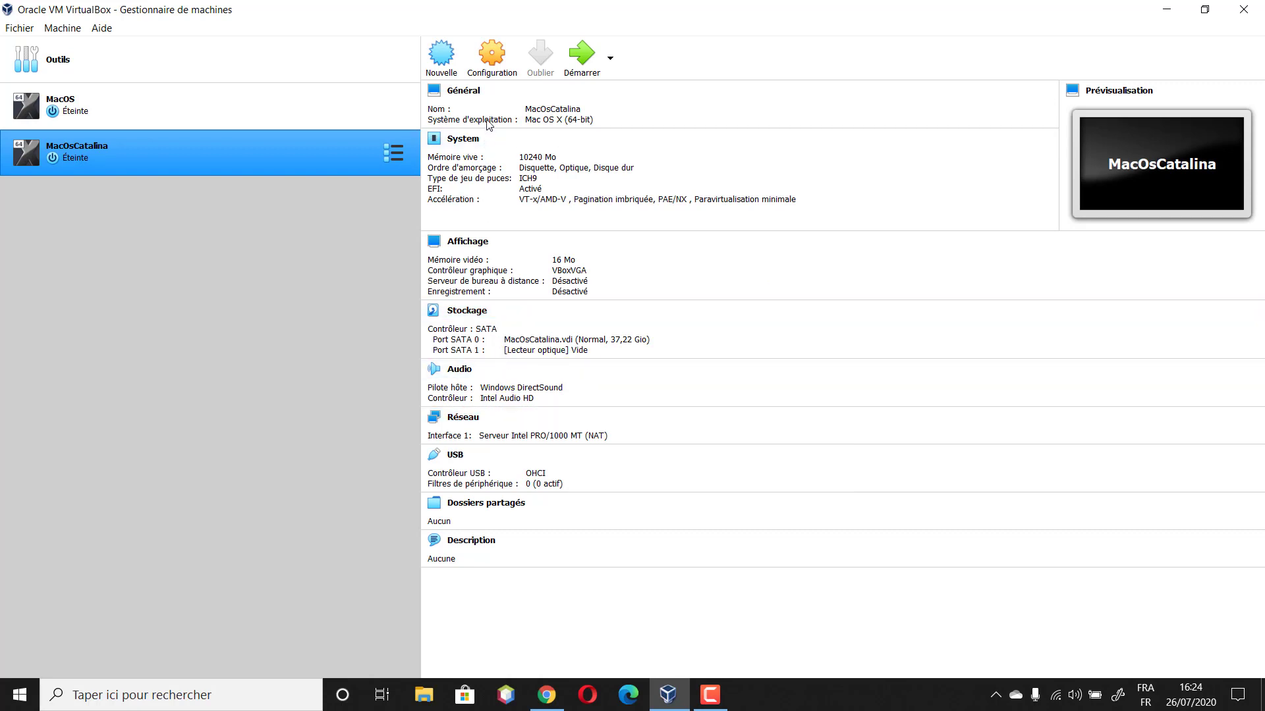
# Step: Open the MacOsCatalina machine's settings and change the motherboard chipset to PIIX3
pyautogui.click(497, 60)
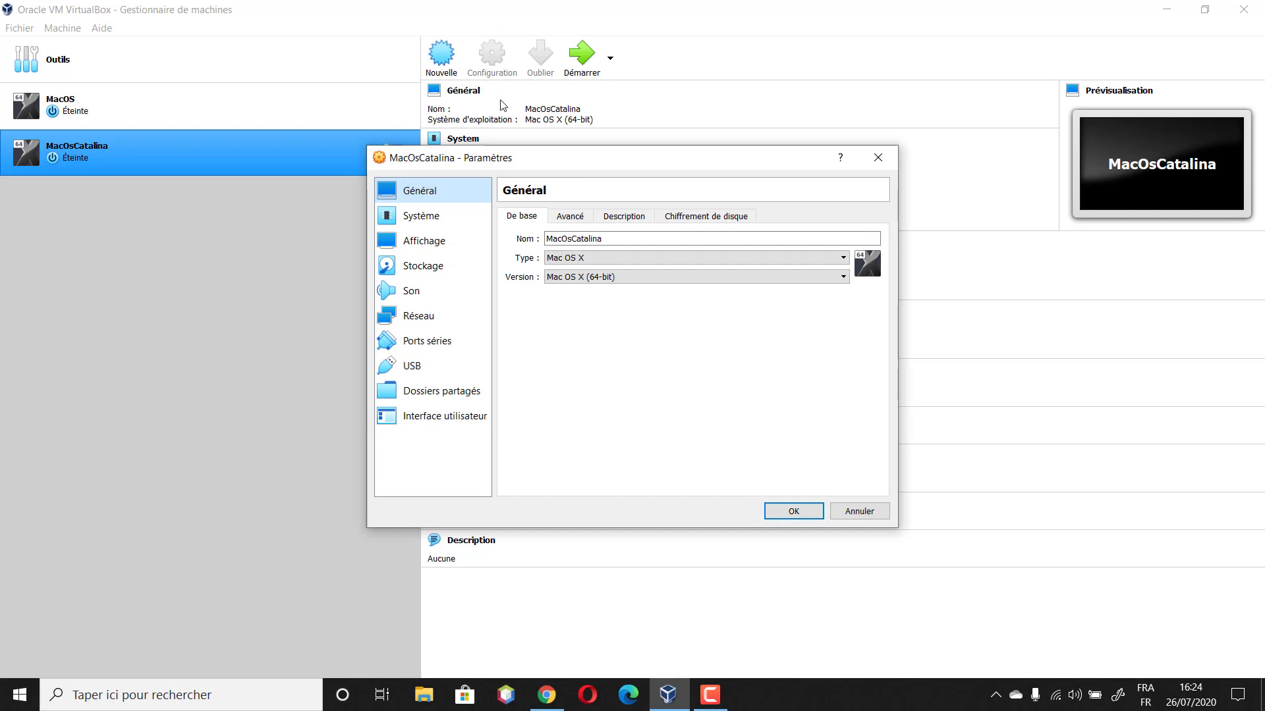
pyautogui.click(440, 220)
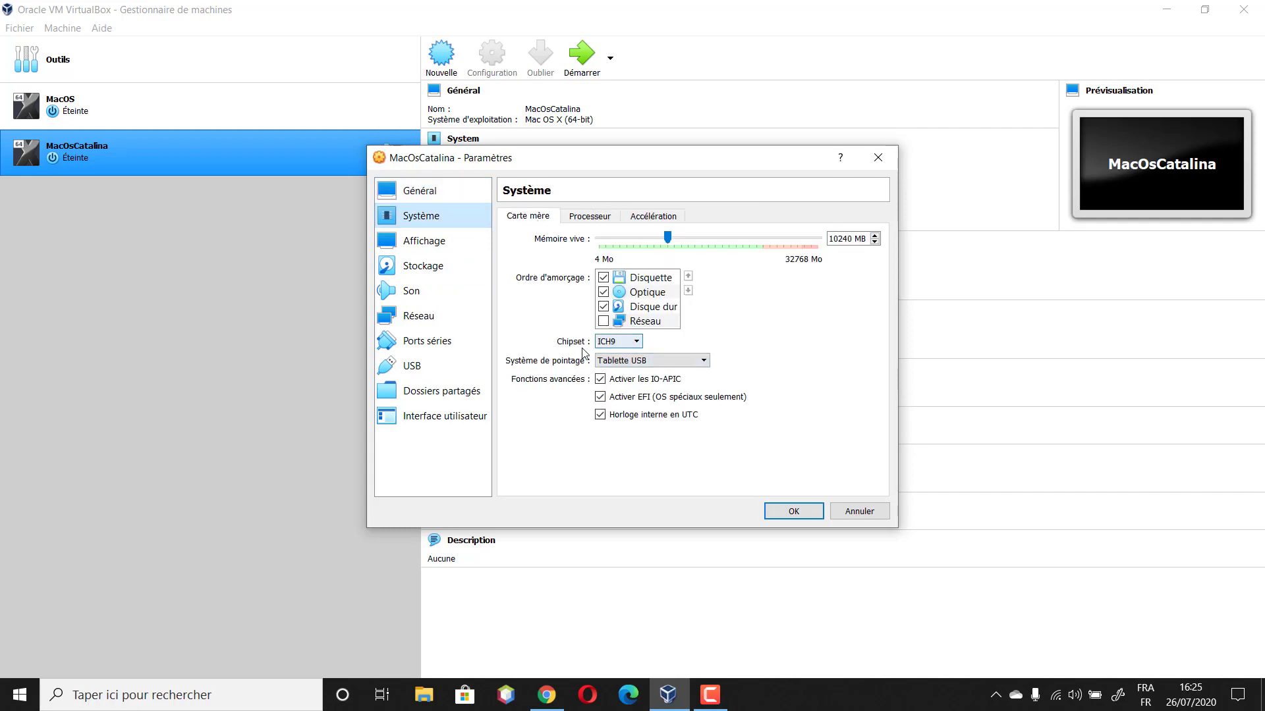
pyautogui.click(619, 342)
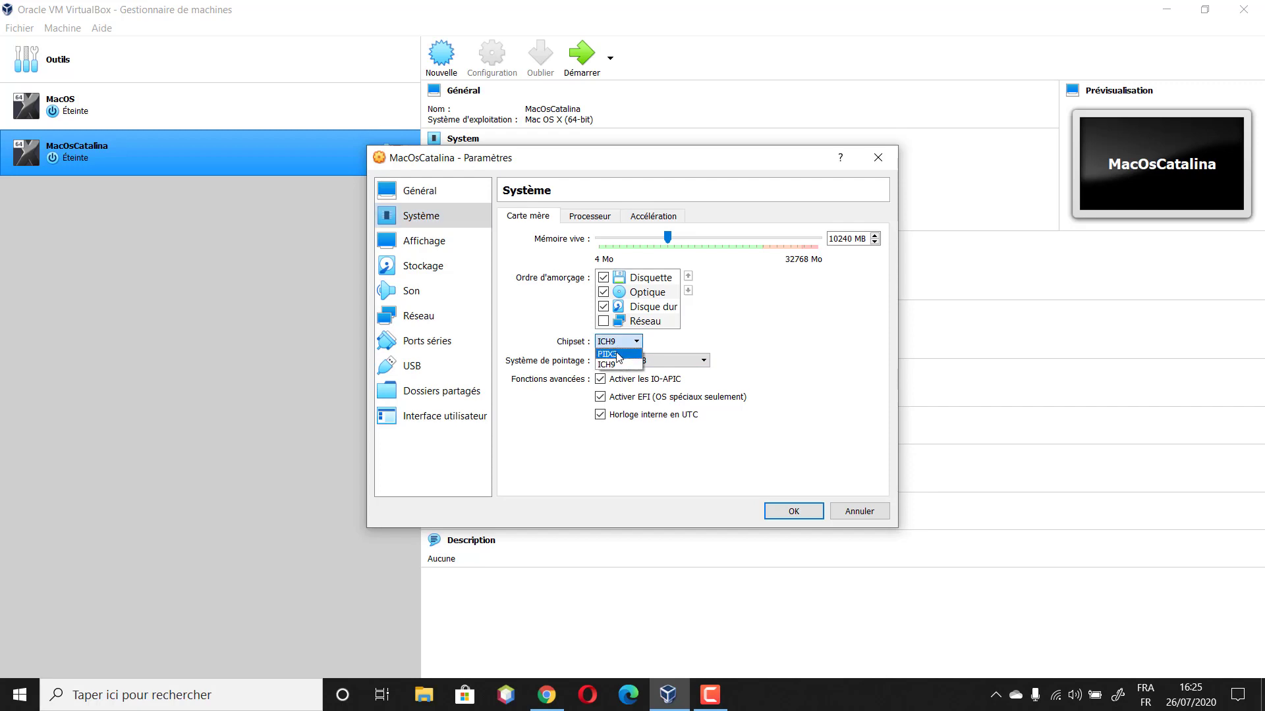
pyautogui.click(618, 355)
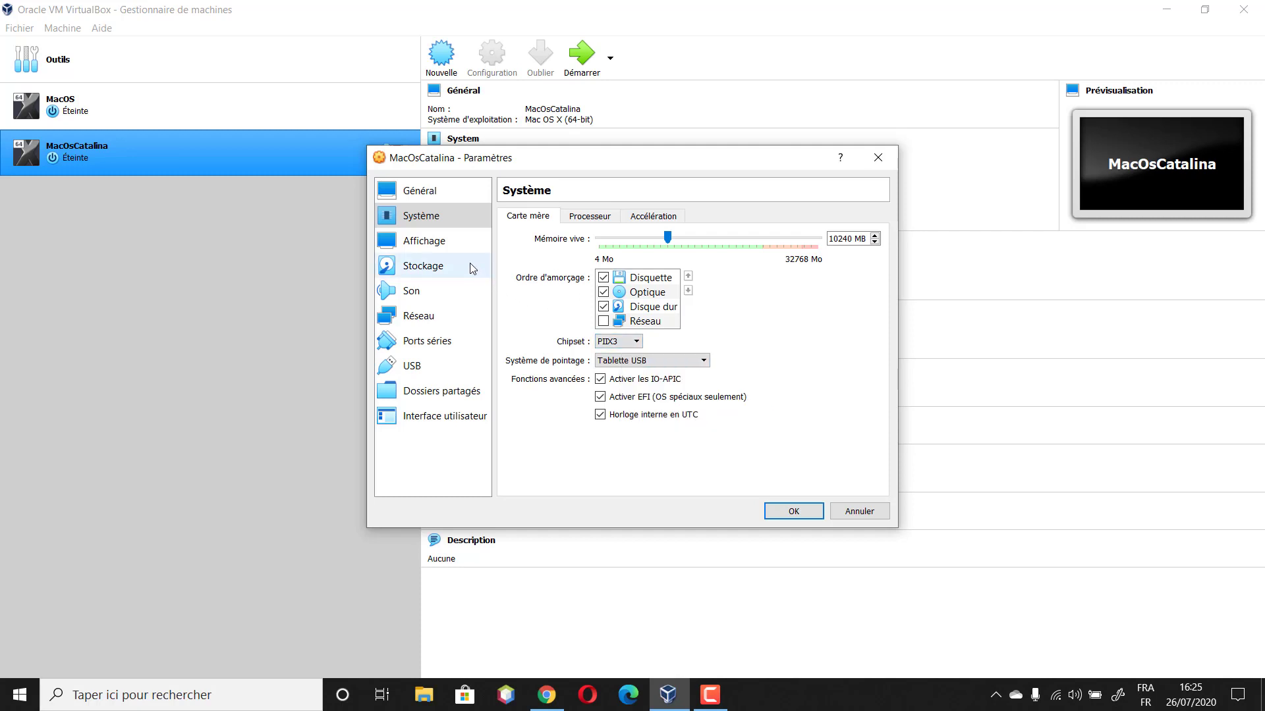
# Step: Allocate 4 processors to the MacOsCatalina machine
pyautogui.click(586, 218)
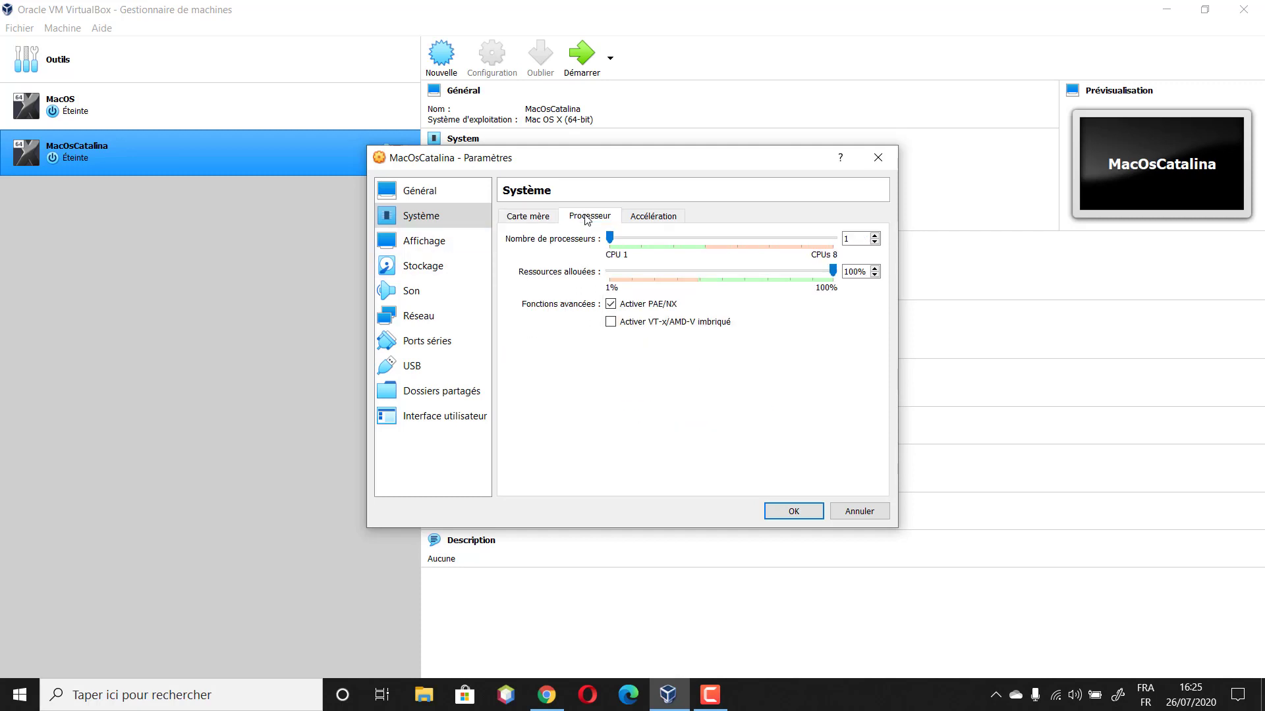
pyautogui.click(657, 241)
pyautogui.moveTo(672, 243); pyautogui.dragTo(681, 243)
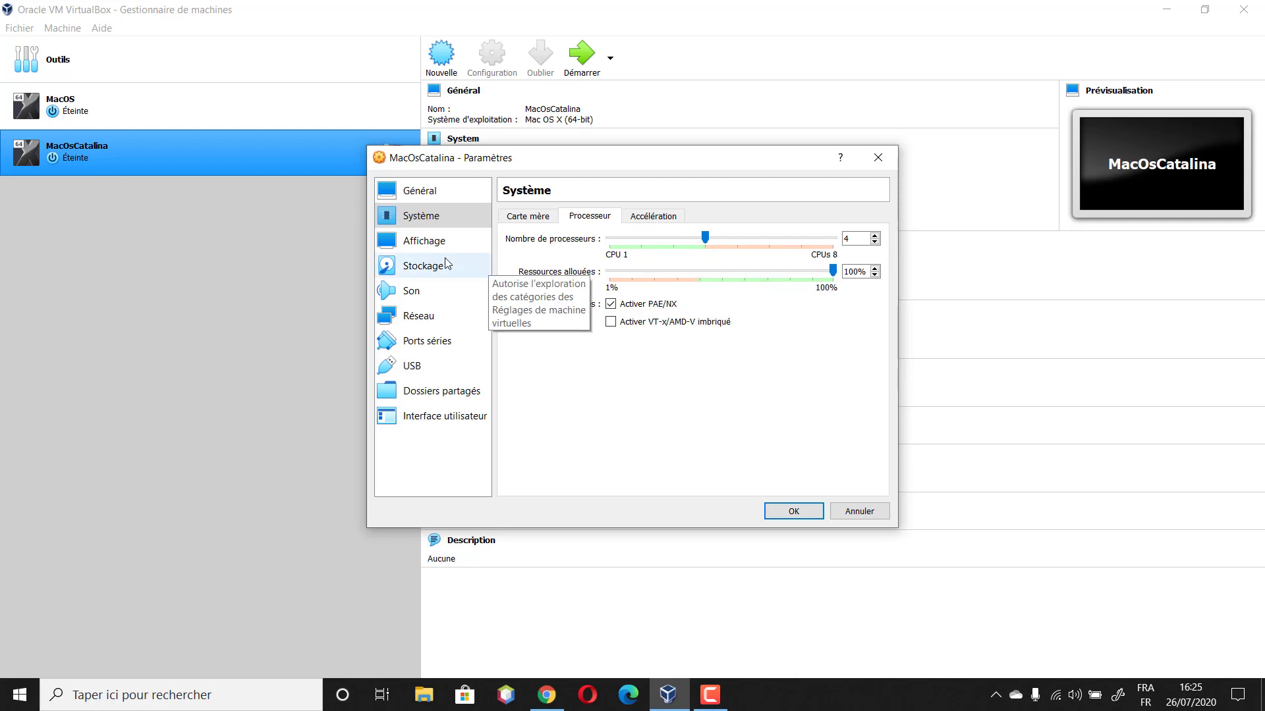
# Step: Raise the machine's video memory to 126 MB and set the graphics controller to VMSVGA
pyautogui.click(424, 242)
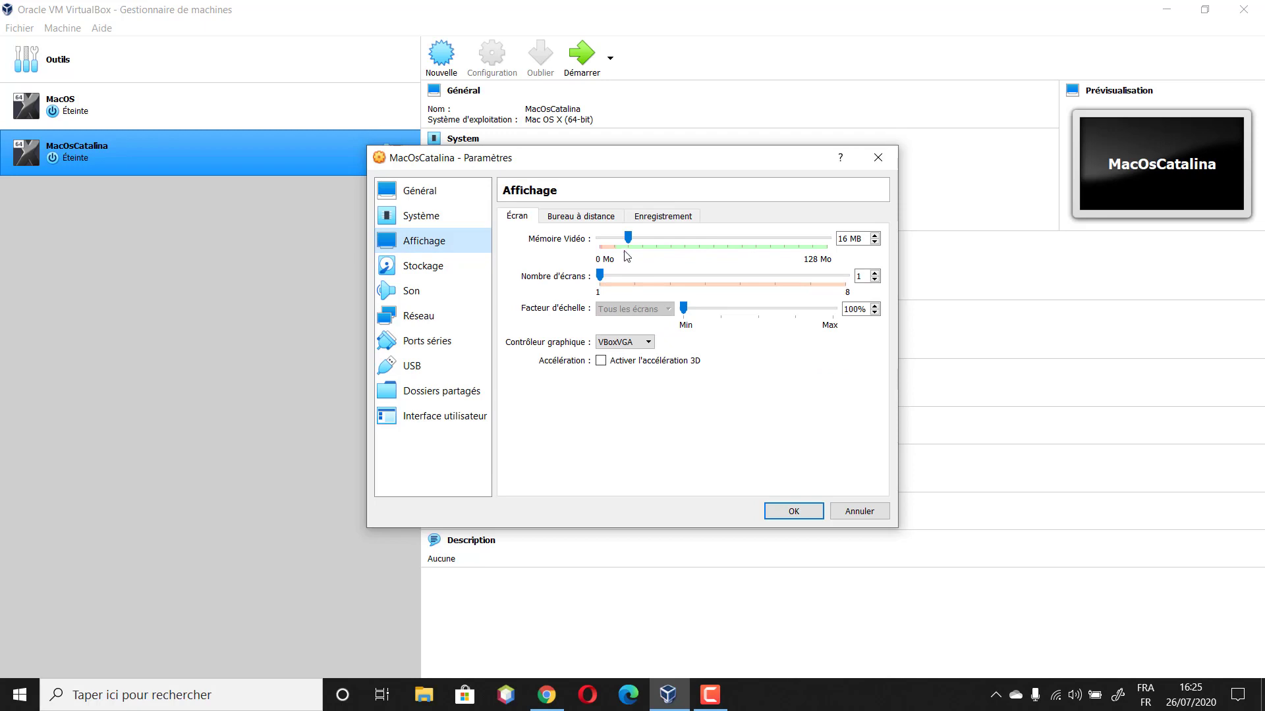
pyautogui.moveTo(627, 237); pyautogui.dragTo(816, 238)
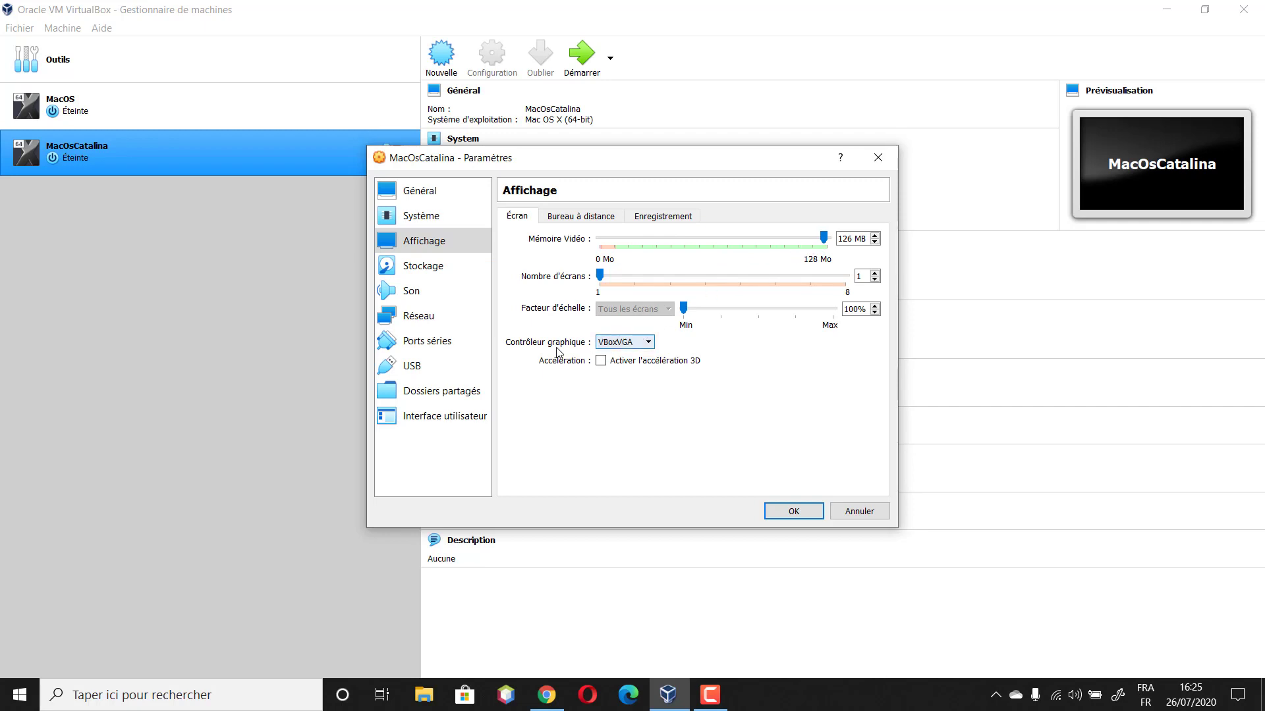
pyautogui.click(626, 343)
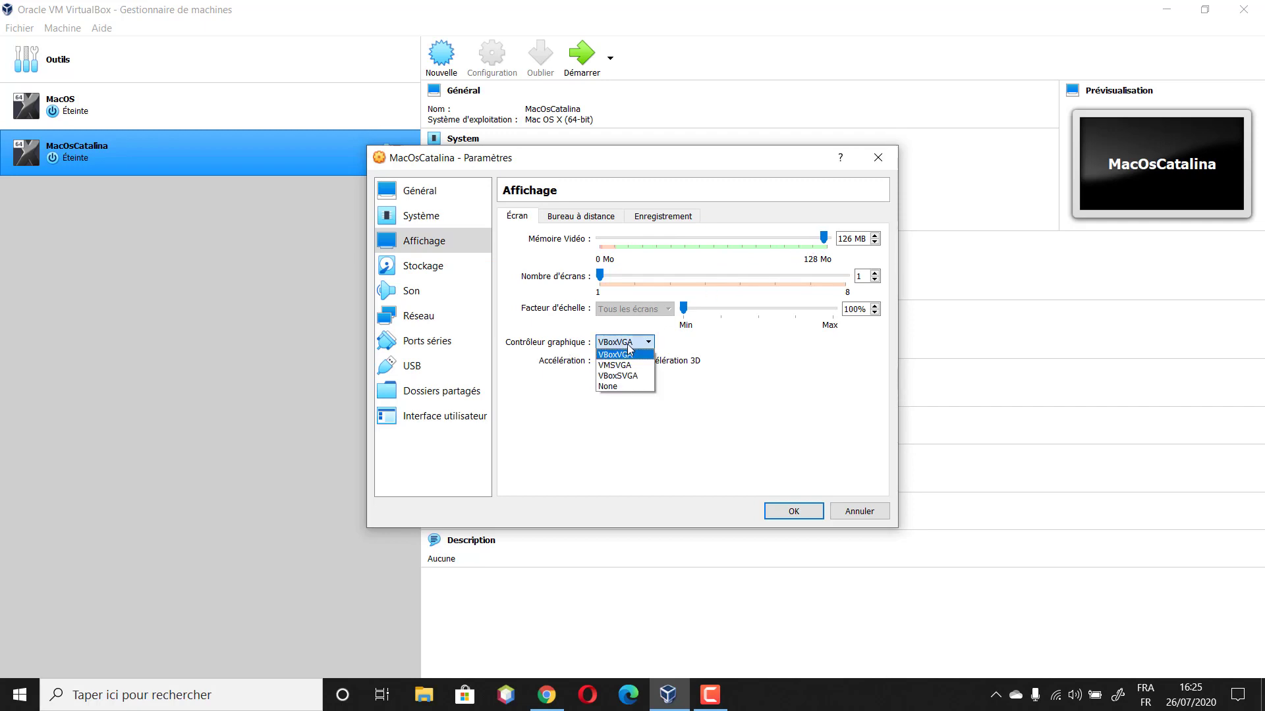
pyautogui.click(628, 366)
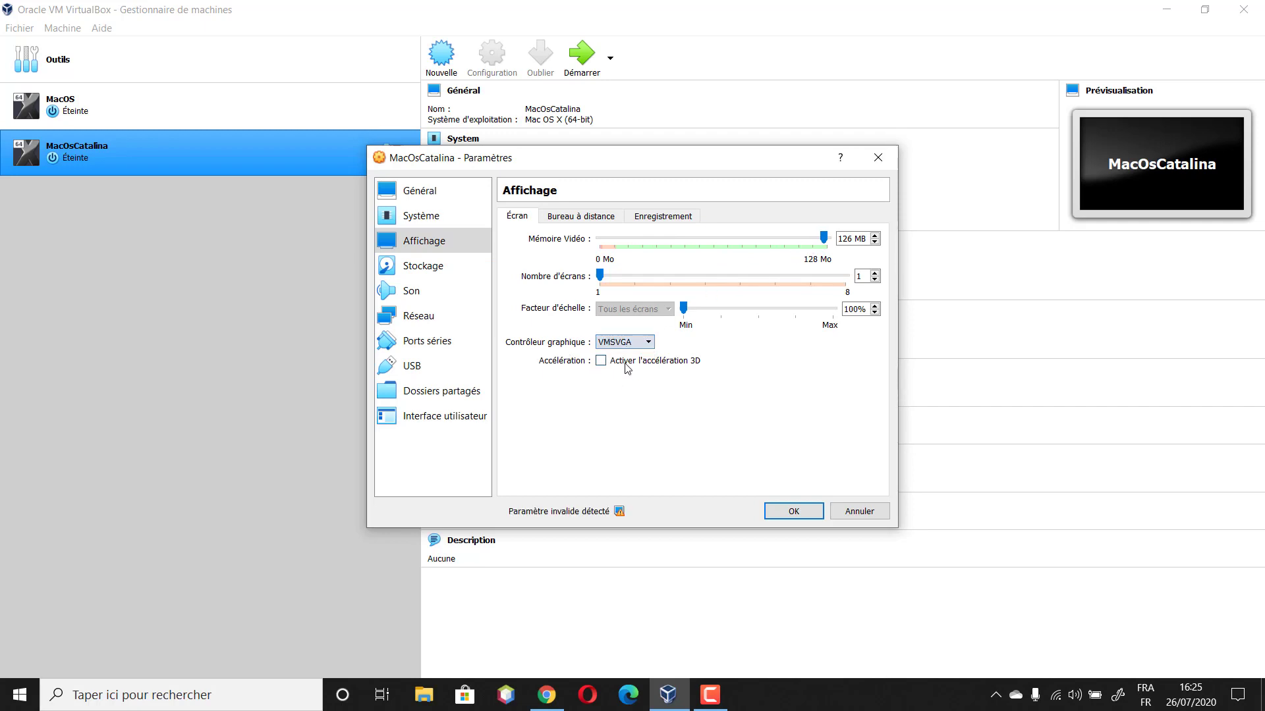
# Step: Attach Catalina 10.15.3.iso from the desktop to the empty SATA optical drive and save the machine's settings
pyautogui.click(448, 269)
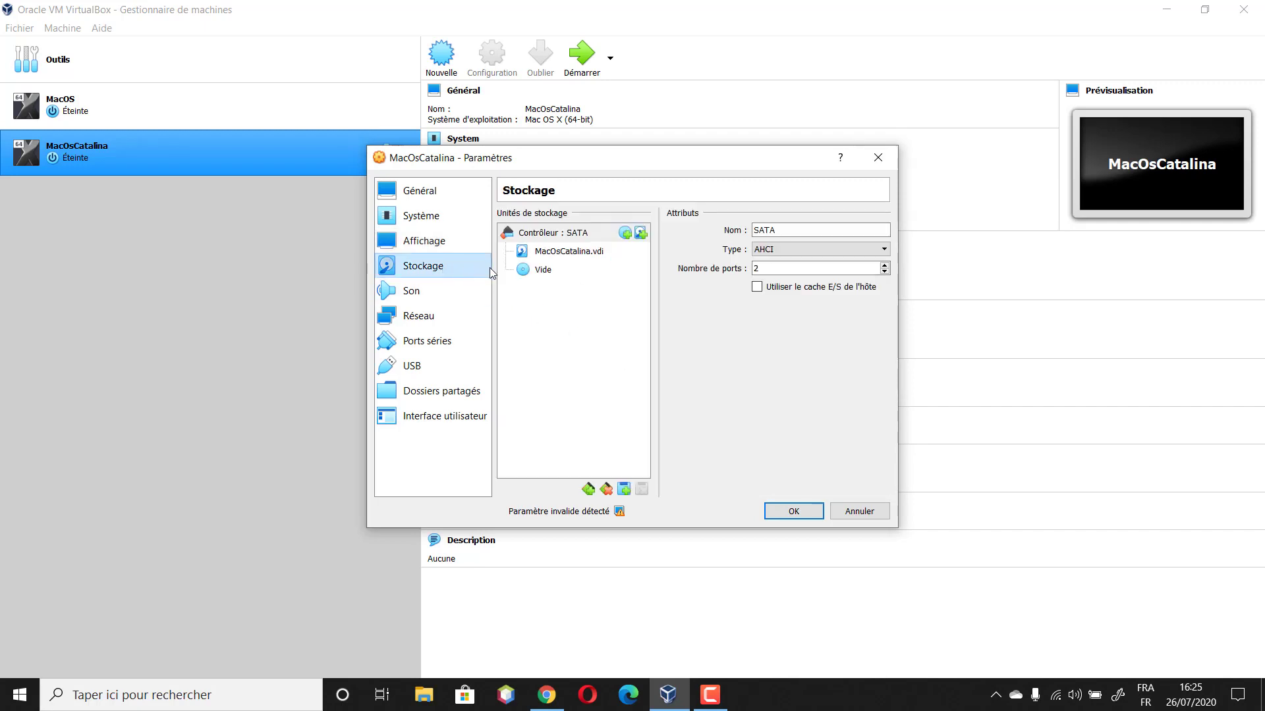
pyautogui.click(544, 272)
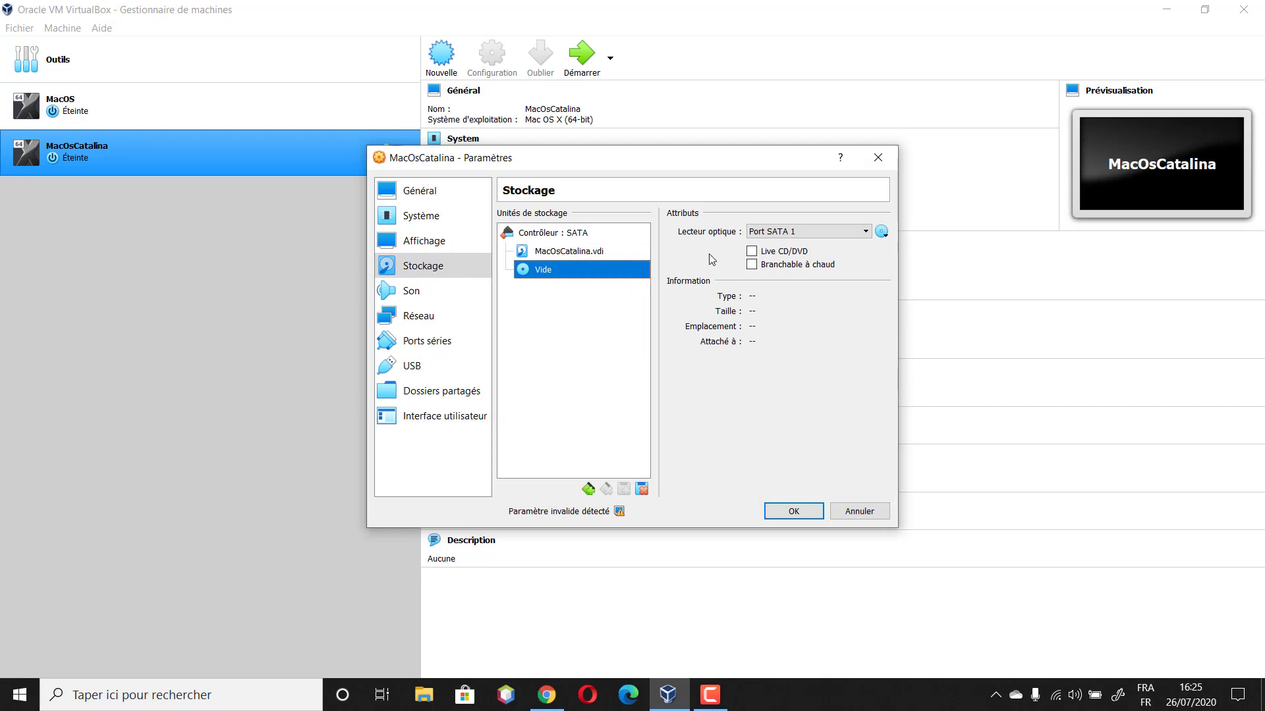
pyautogui.click(882, 231)
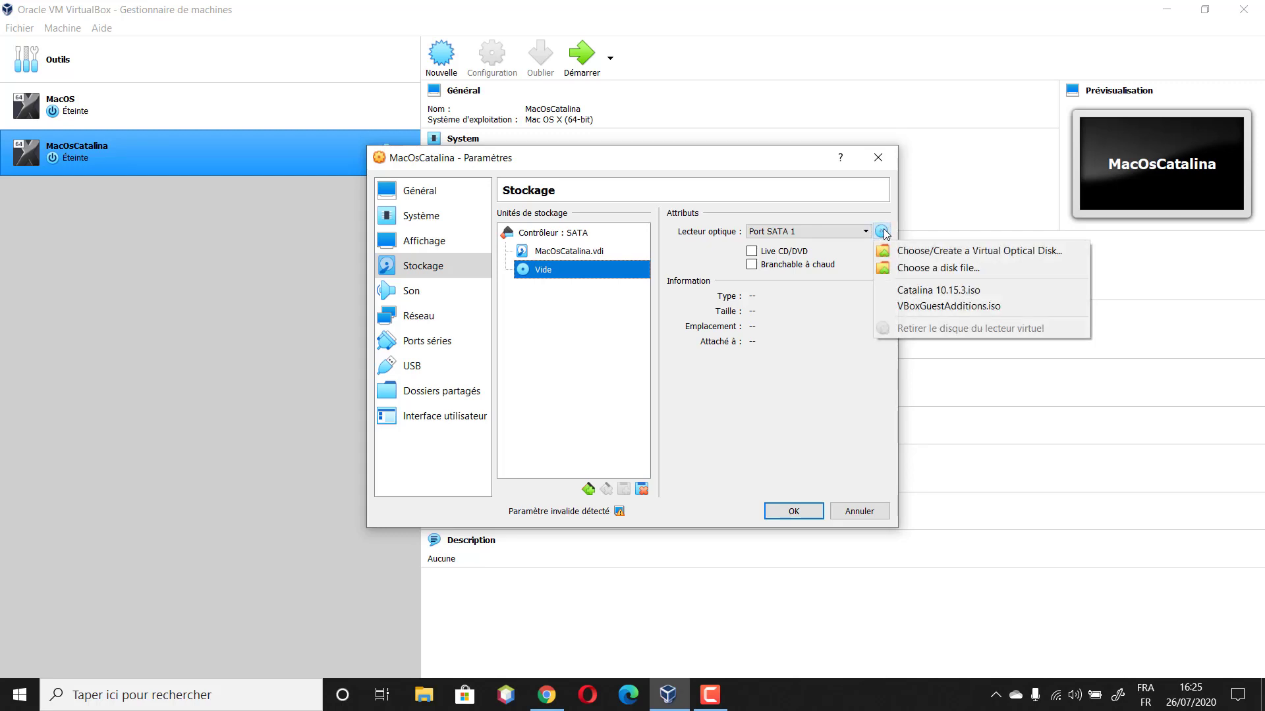
pyautogui.click(906, 253)
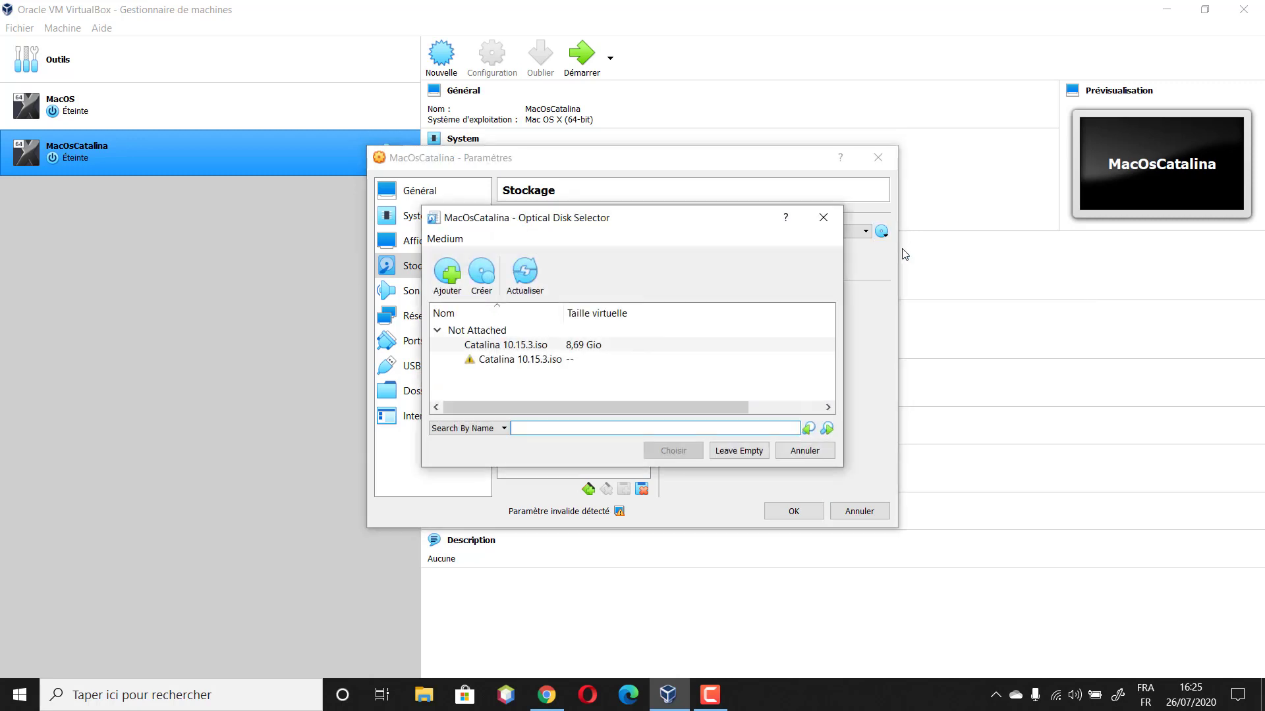
pyautogui.click(447, 274)
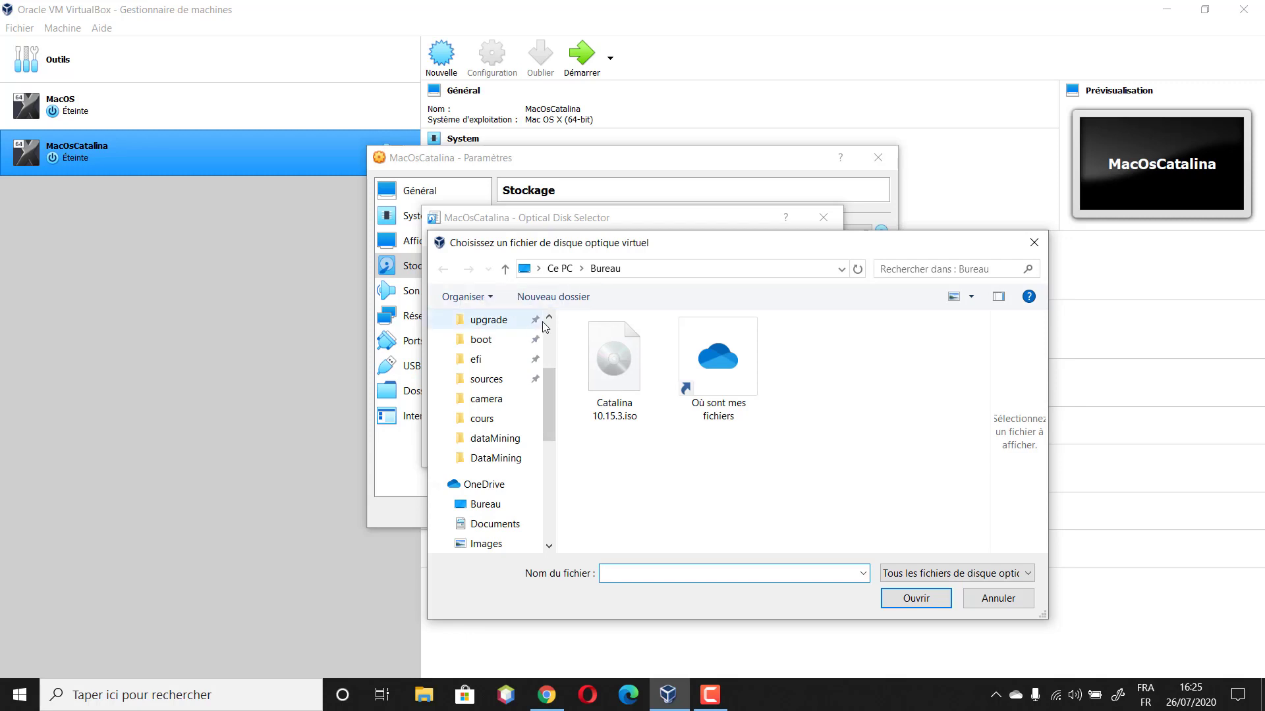
pyautogui.doubleClick(617, 358)
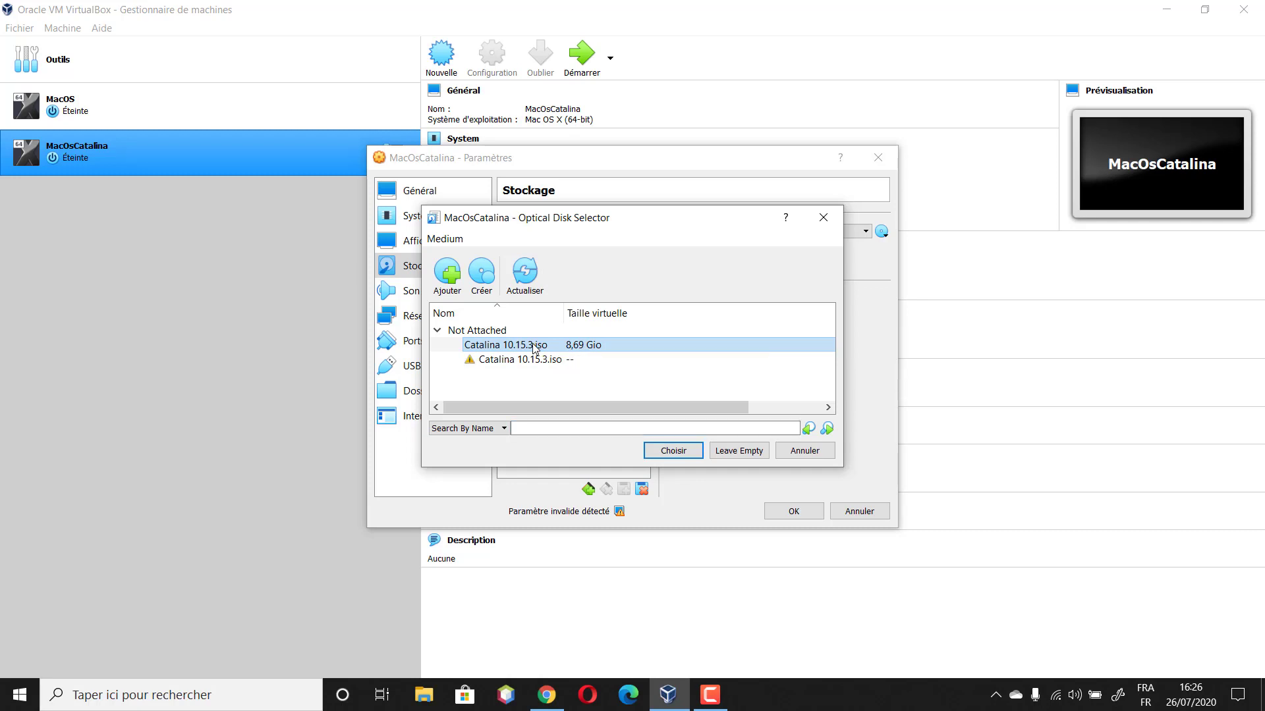
pyautogui.click(674, 450)
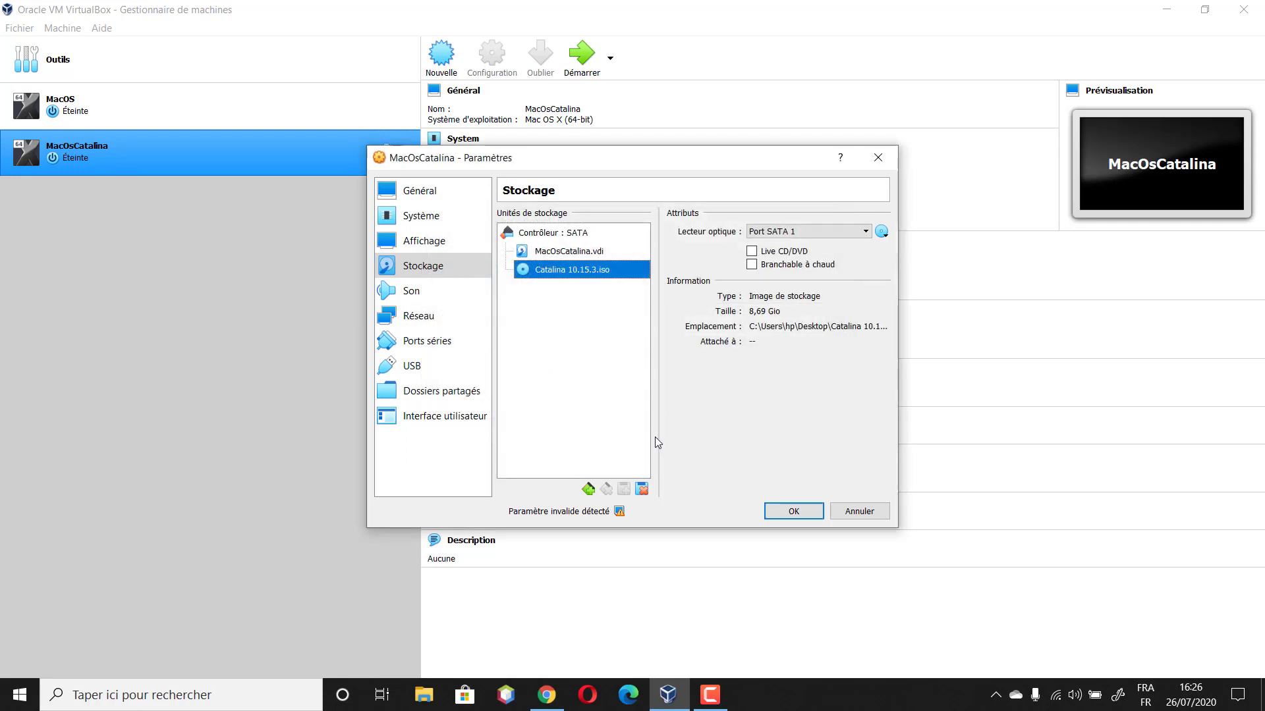
pyautogui.click(781, 513)
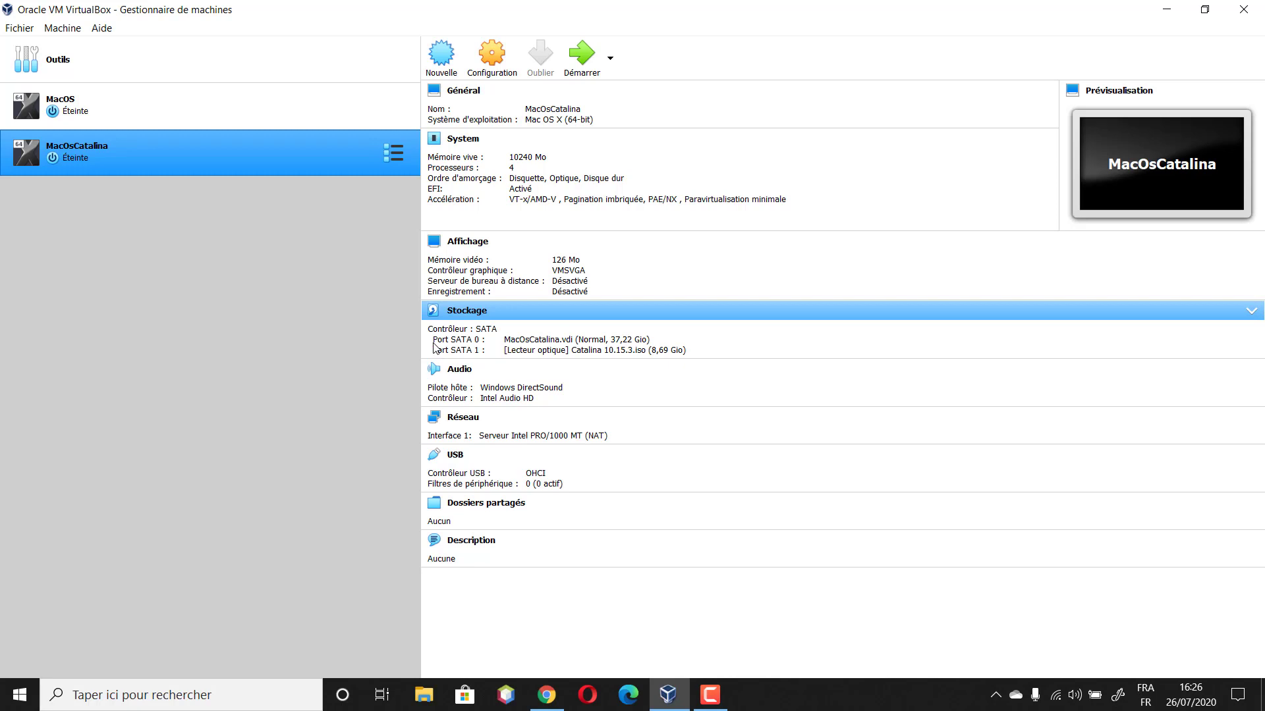
# Step: Search Windows for cmd and open the Command Prompt as administrator
pyautogui.click(234, 694)
pyautogui.write('cmd')
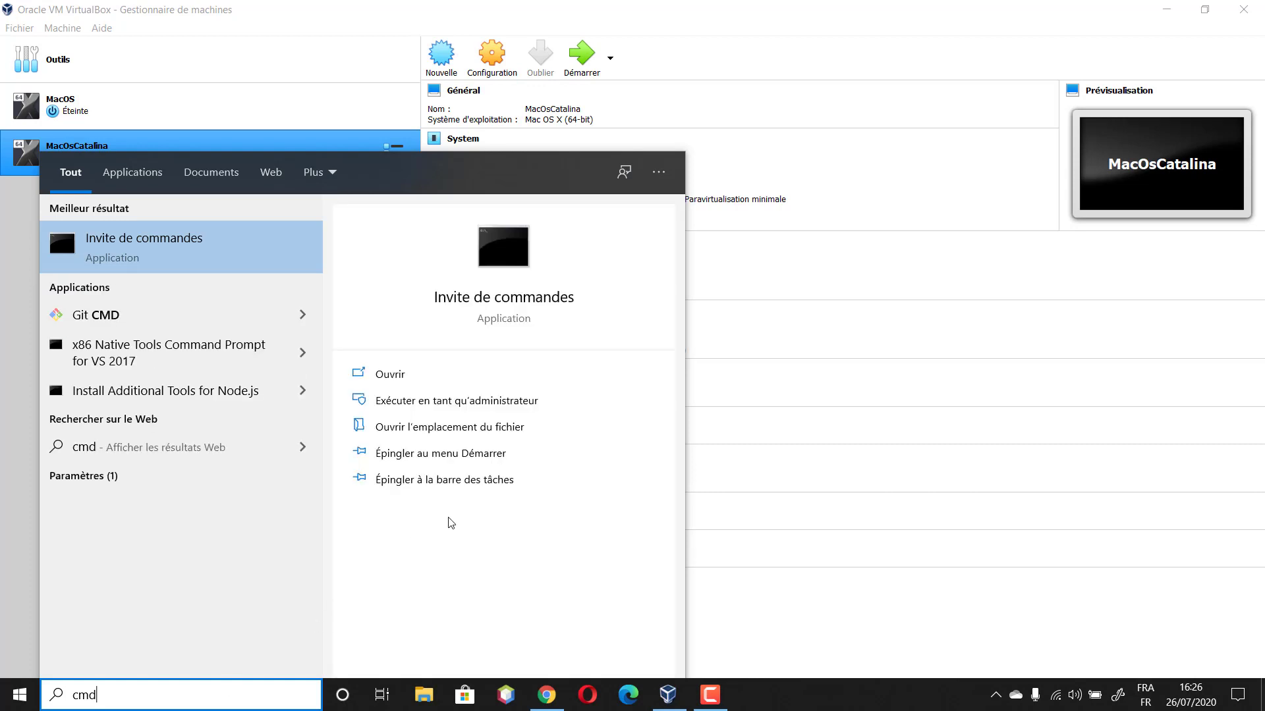
pyautogui.click(505, 402)
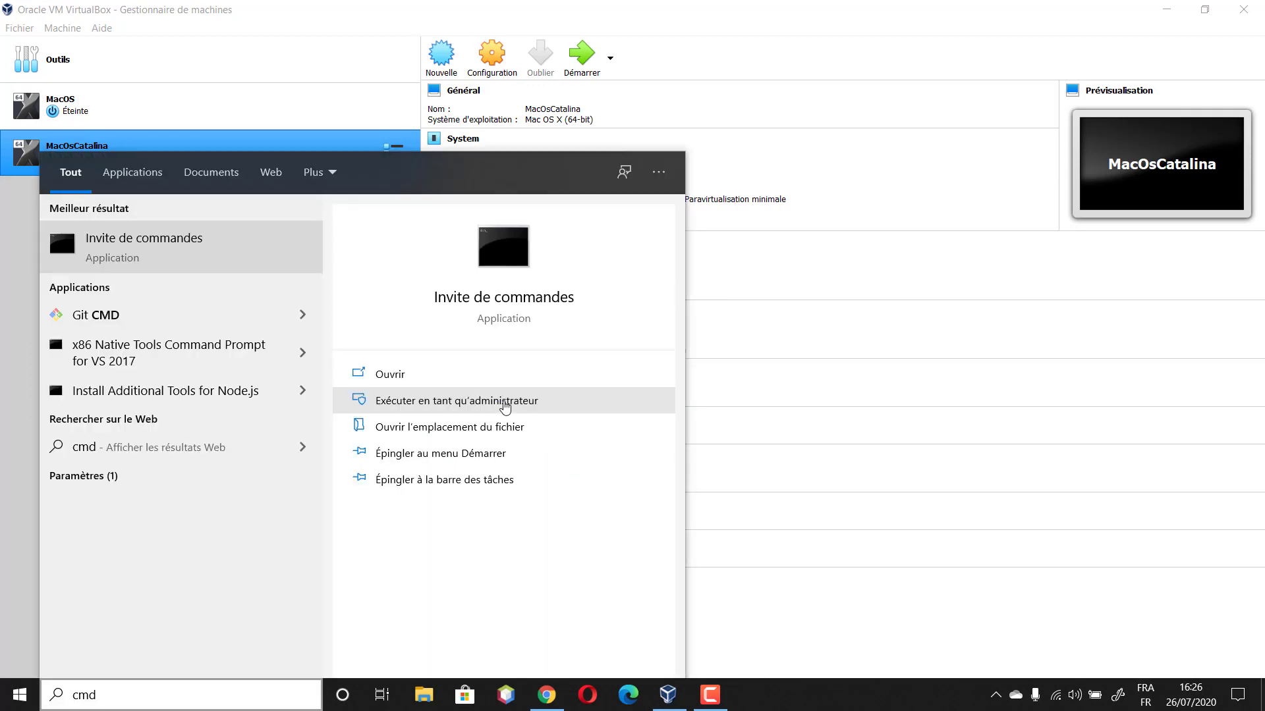
pyautogui.click(509, 400)
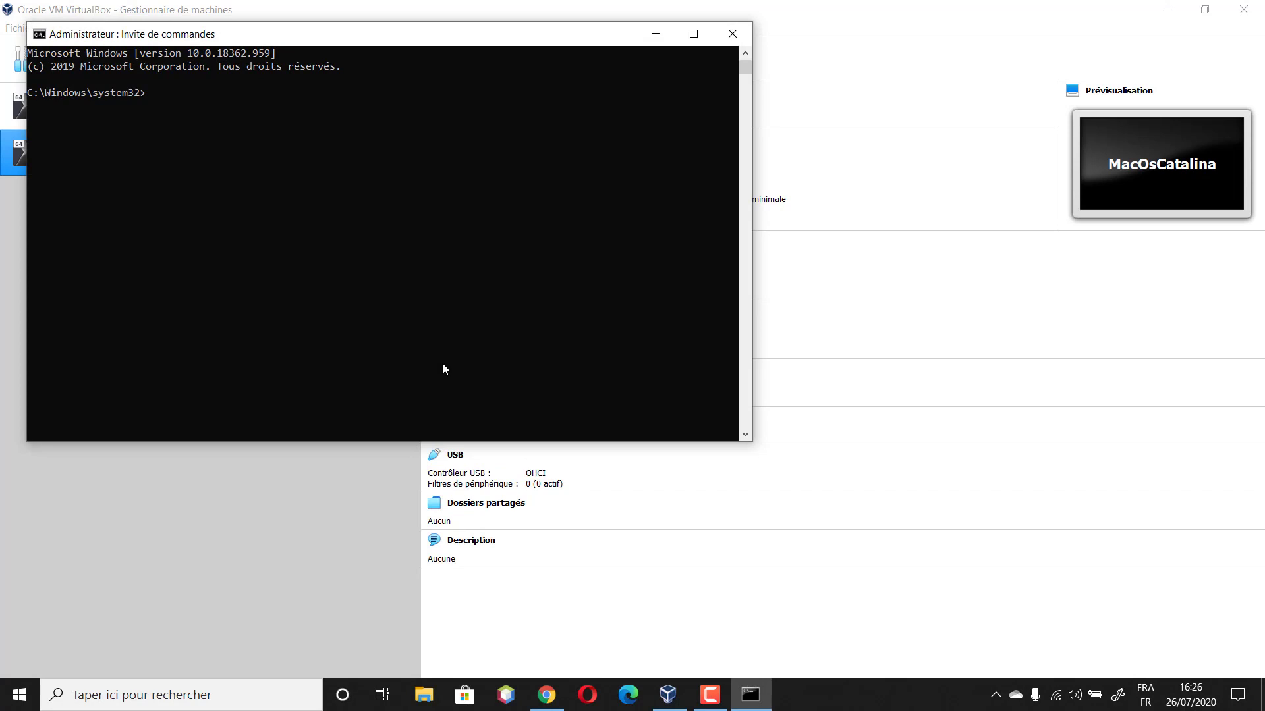
# Step: Go up two directory levels to the C:\ root with cd.. and reposition the Command Prompt window lower
pyautogui.write('cd..')
pyautogui.press('Return')
pyautogui.write('cd..')
pyautogui.press('Return')
pyautogui.moveTo(437, 37); pyautogui.dragTo(461, 130)
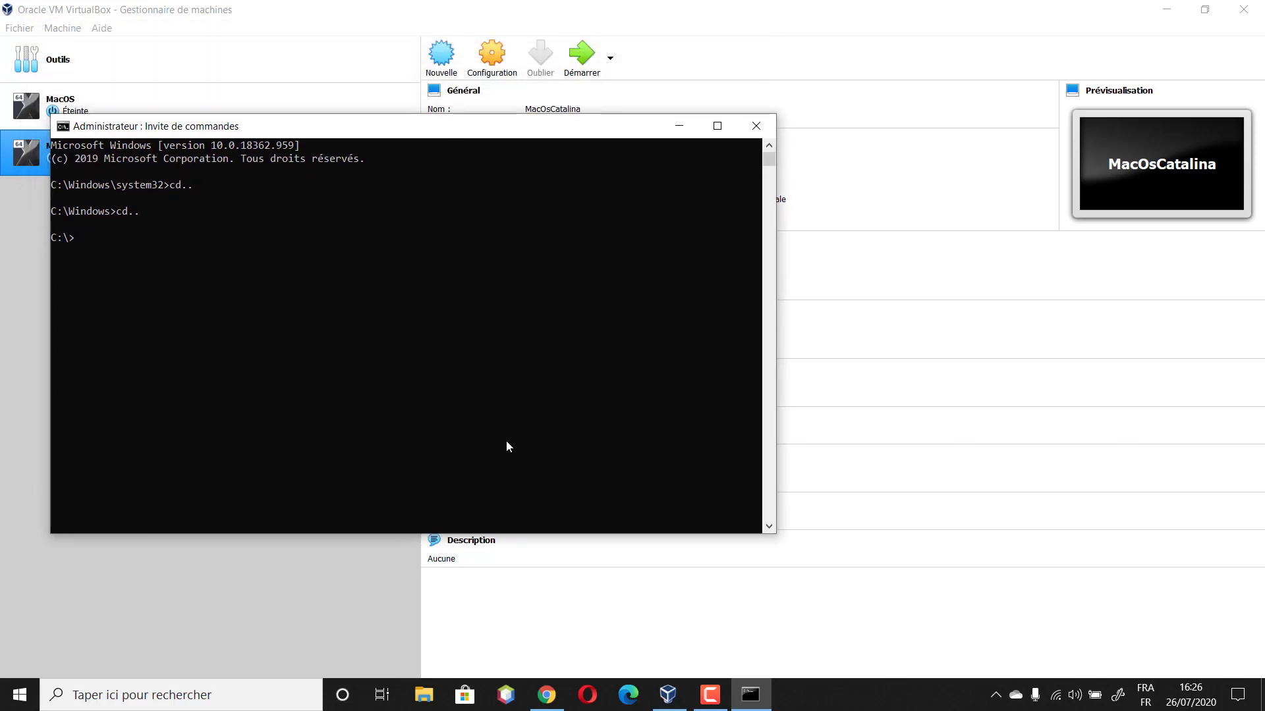
# Step: Open comandeMac.txt from the desktop and change the machine name in the modifyvm command to MacOsCatalina
pyautogui.press('super+d')
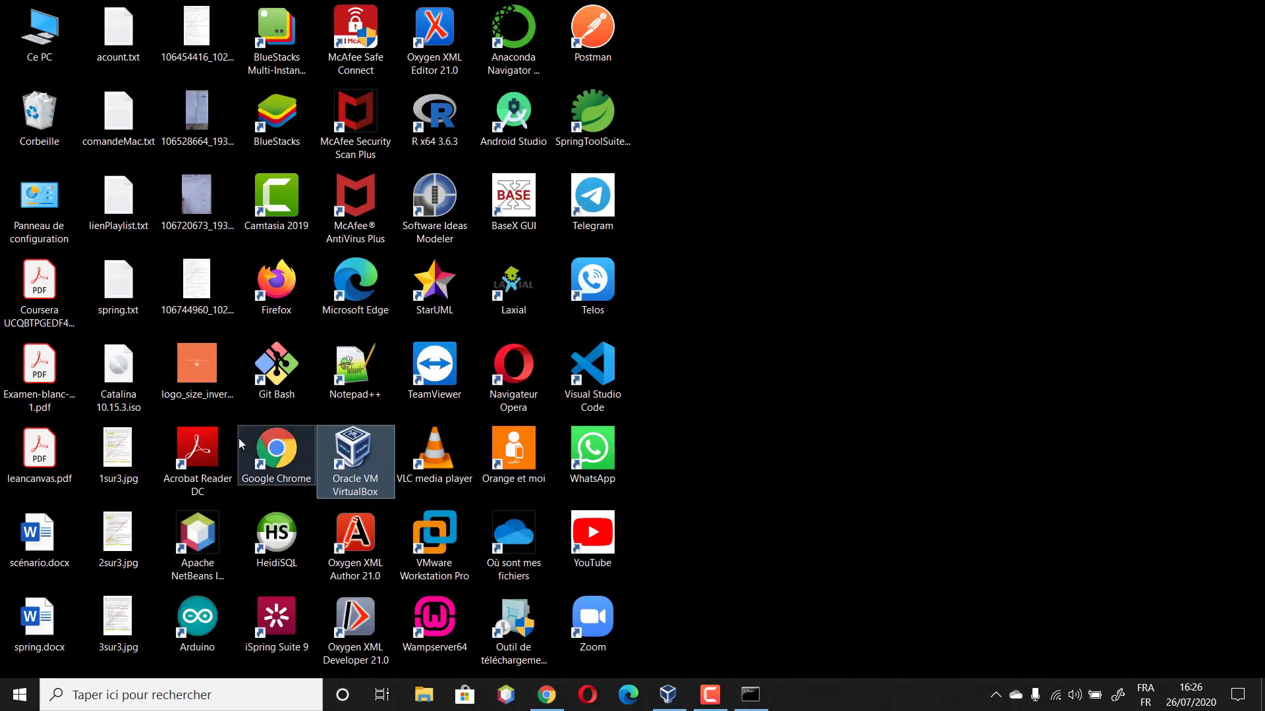
pyautogui.doubleClick(115, 137)
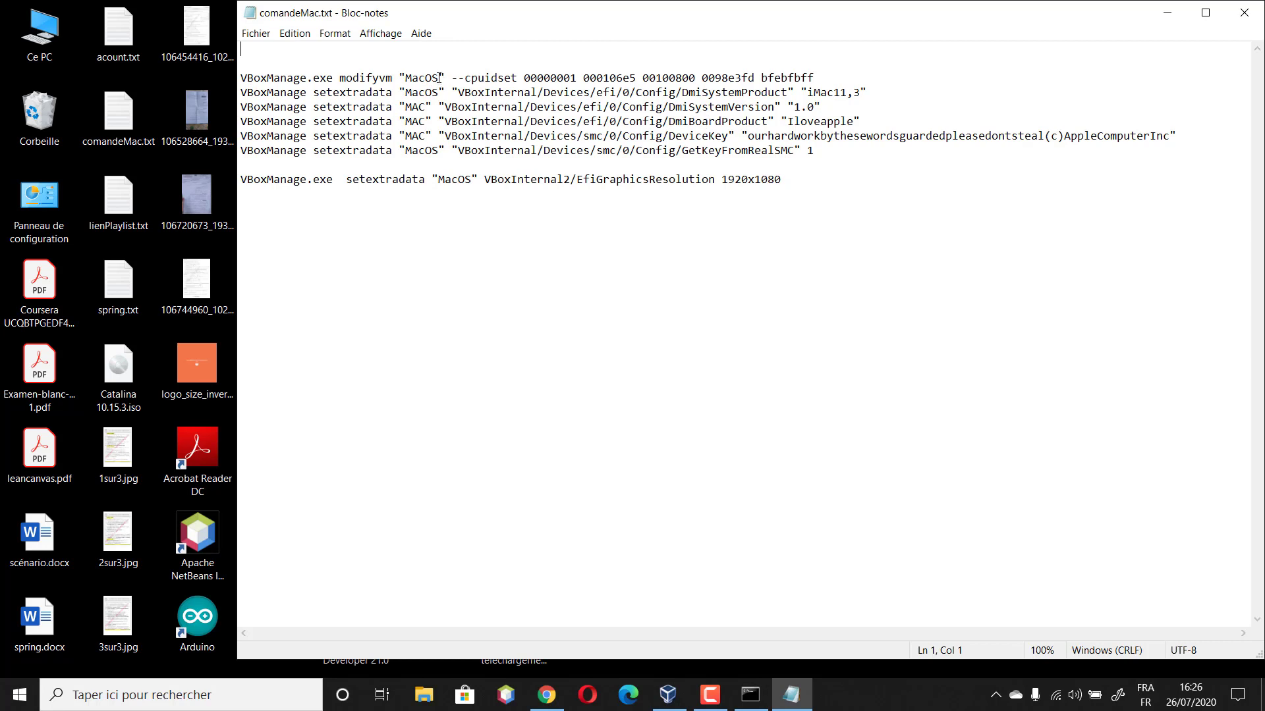
pyautogui.moveTo(439, 78); pyautogui.dragTo(405, 77)
pyautogui.write('MacOs')
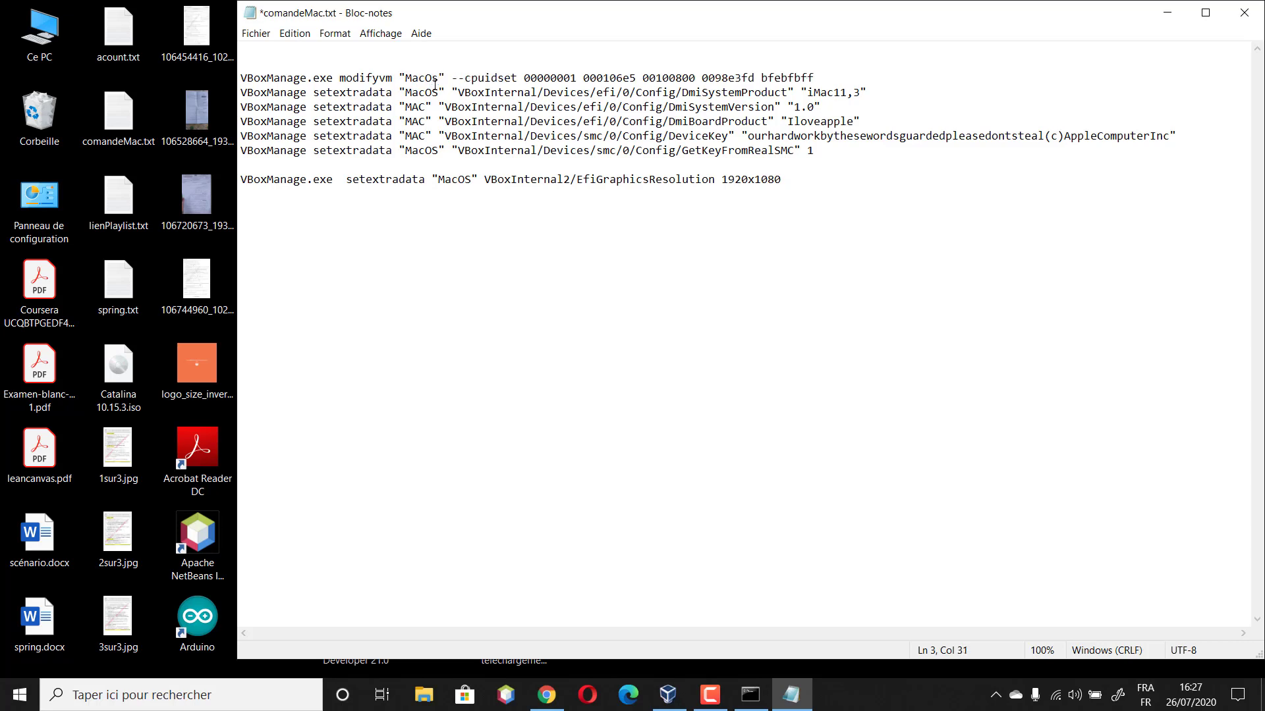
pyautogui.write('Catalin')
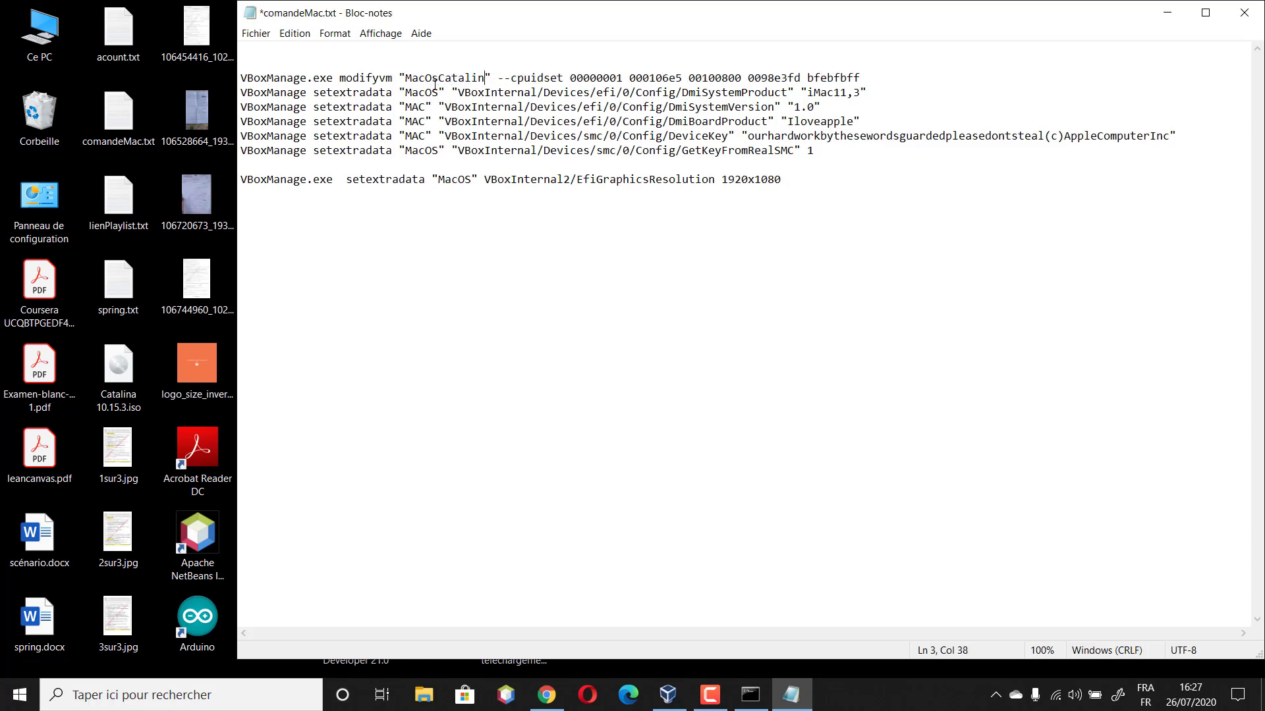
pyautogui.write('a')
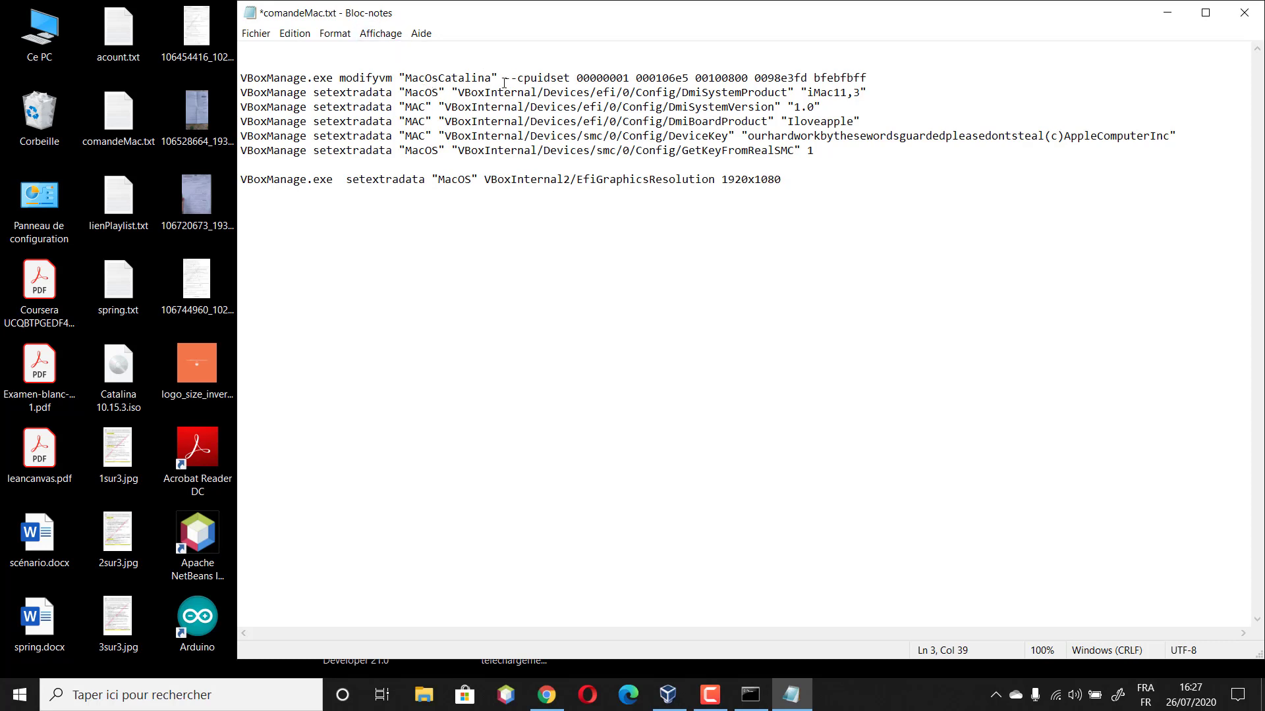
# Step: Replace the machine name with MacOsCatalina in all five setextradata lines of the VBoxInternal/Devices commands
pyautogui.moveTo(492, 77); pyautogui.dragTo(406, 151)
pyautogui.write('MacOsCatalina')
pyautogui.write('MacOsCatalina')
pyautogui.write('MacOsCatalina')
pyautogui.write('MacOsCatalina')
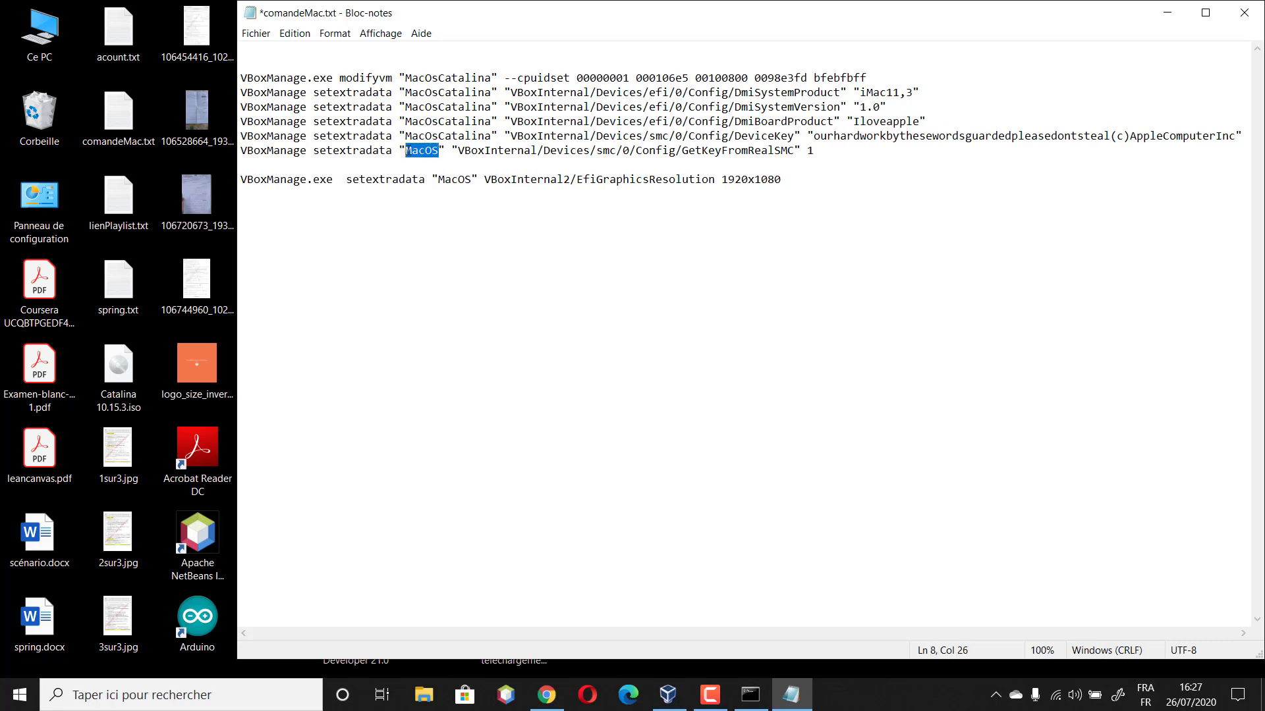
pyautogui.write('MacOsCatalina')
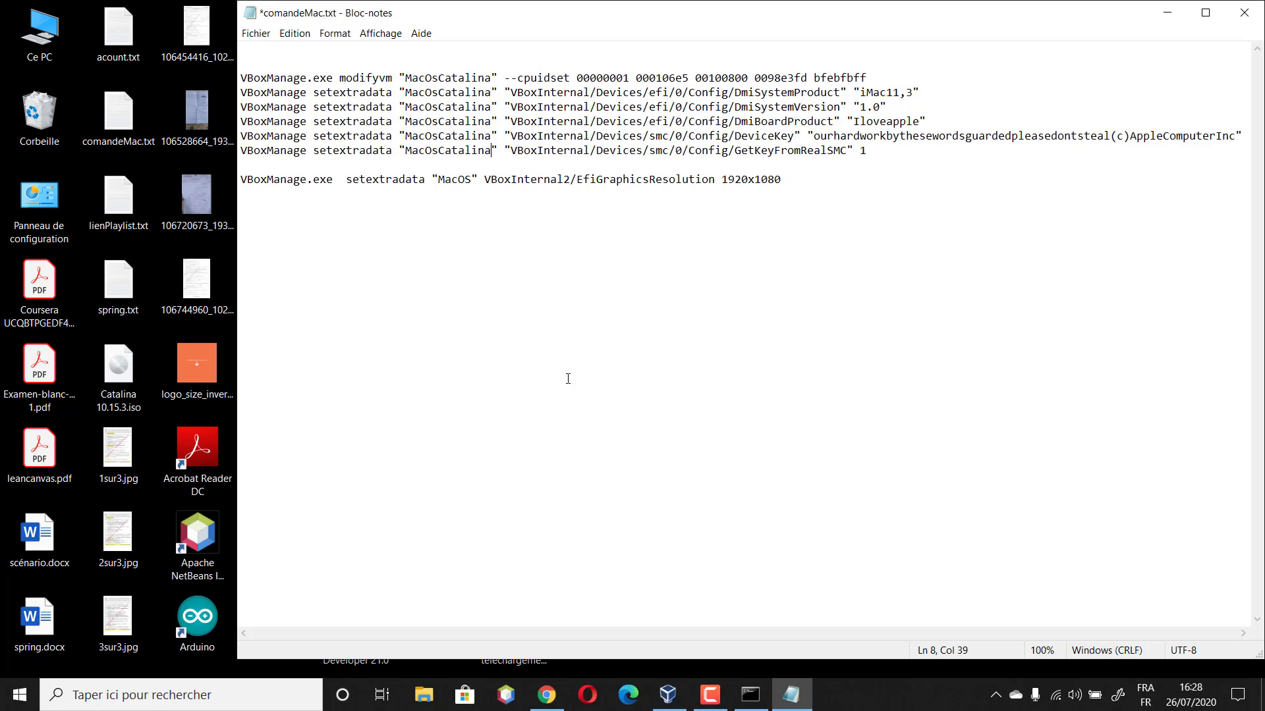
# Step: Inspect the user Path environment variable in the advanced system settings for the VirtualBox folder, then close everything without changes
pyautogui.rightClick(40, 38)
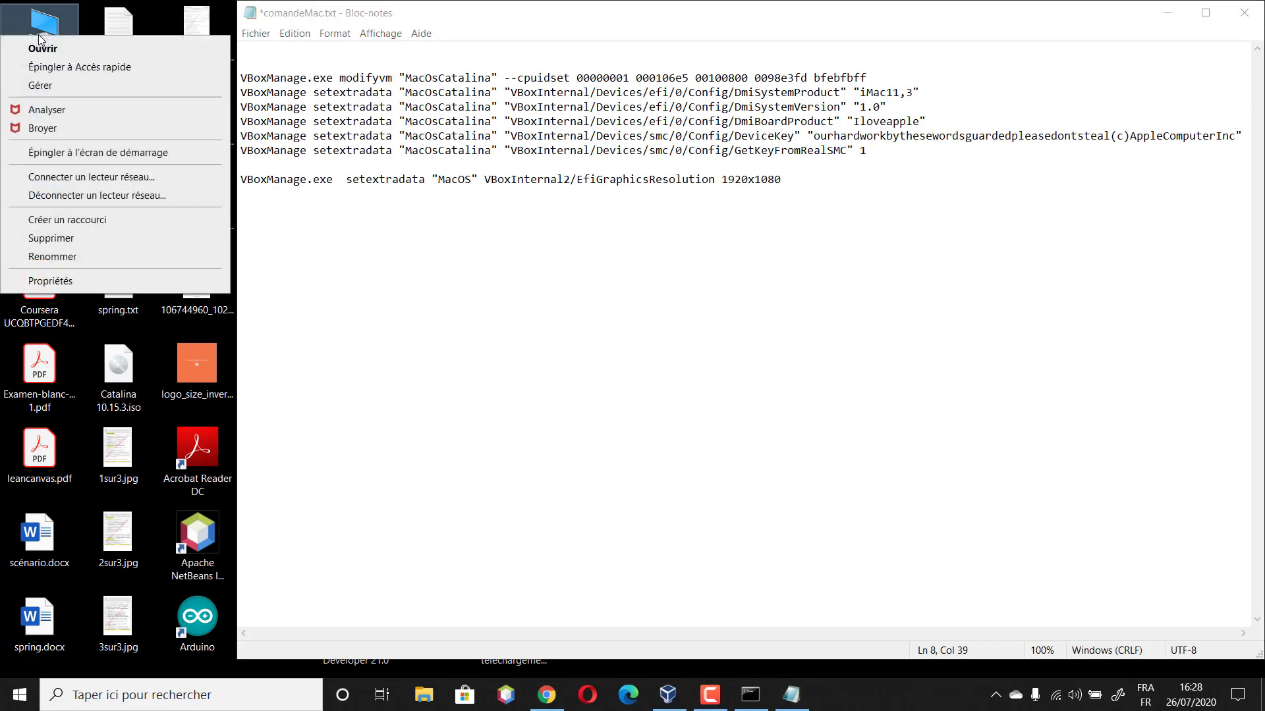
pyautogui.click(74, 281)
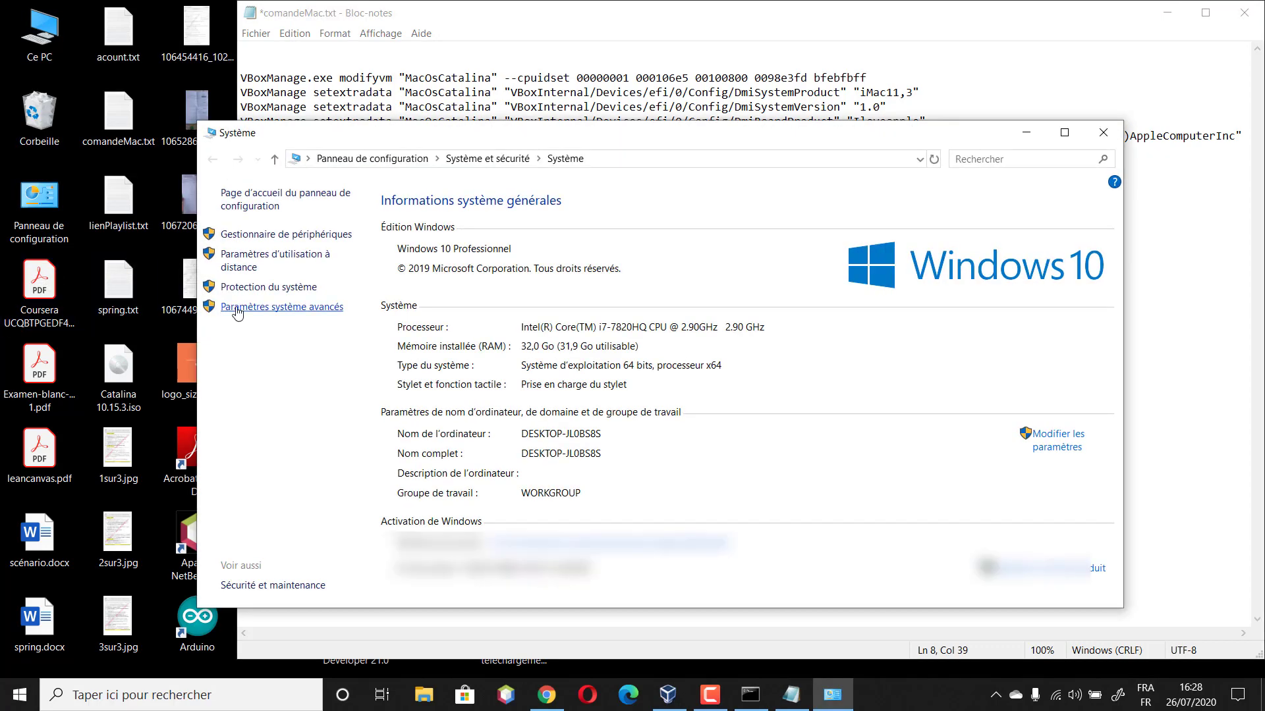
pyautogui.click(265, 314)
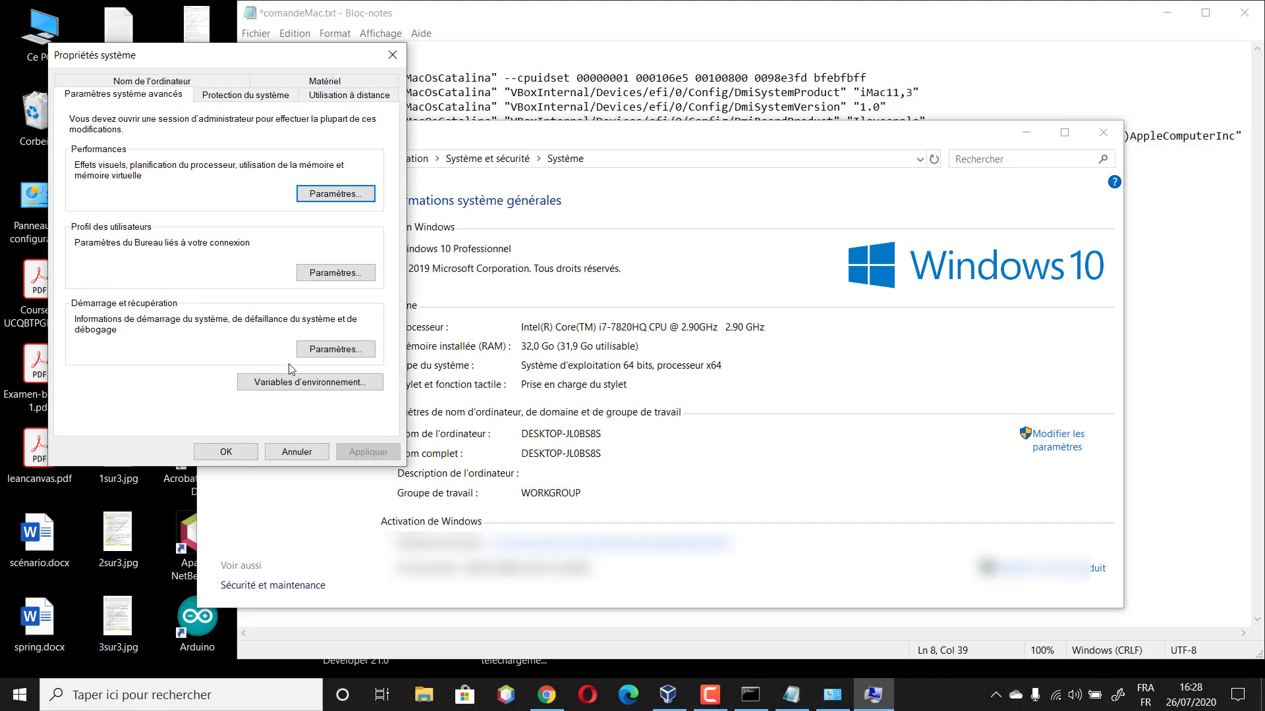
pyautogui.click(291, 383)
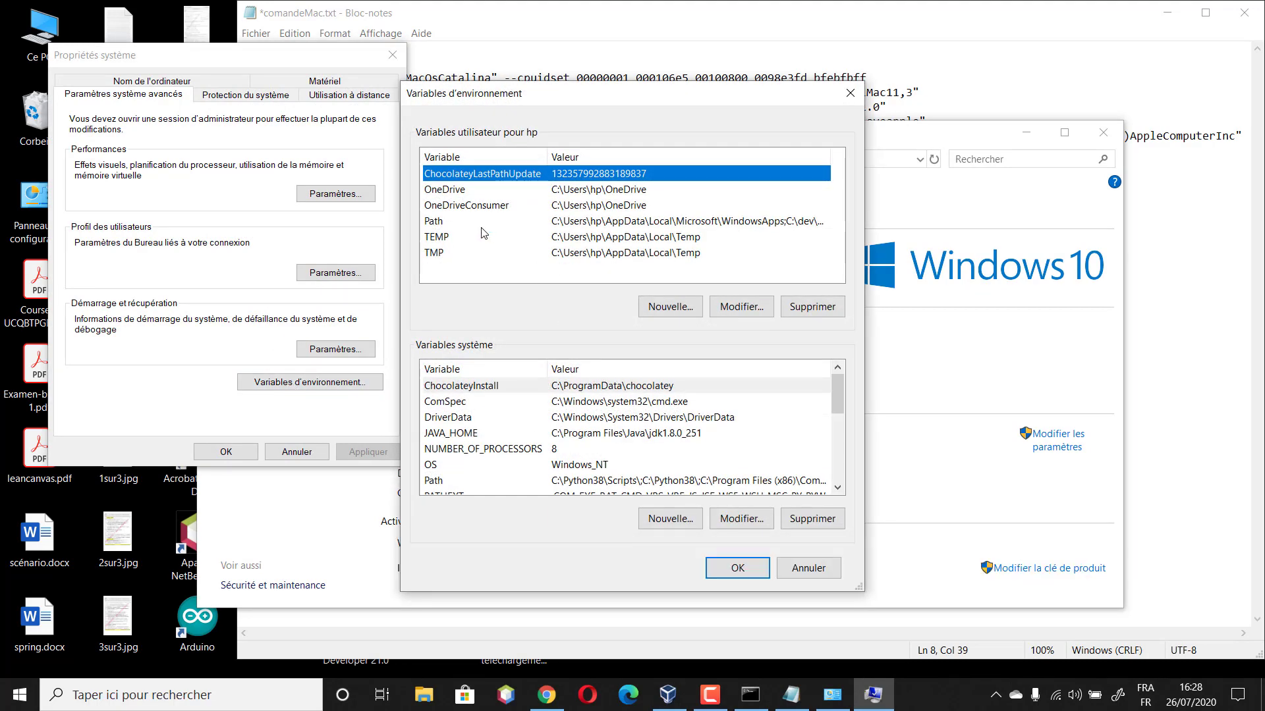
pyautogui.click(560, 226)
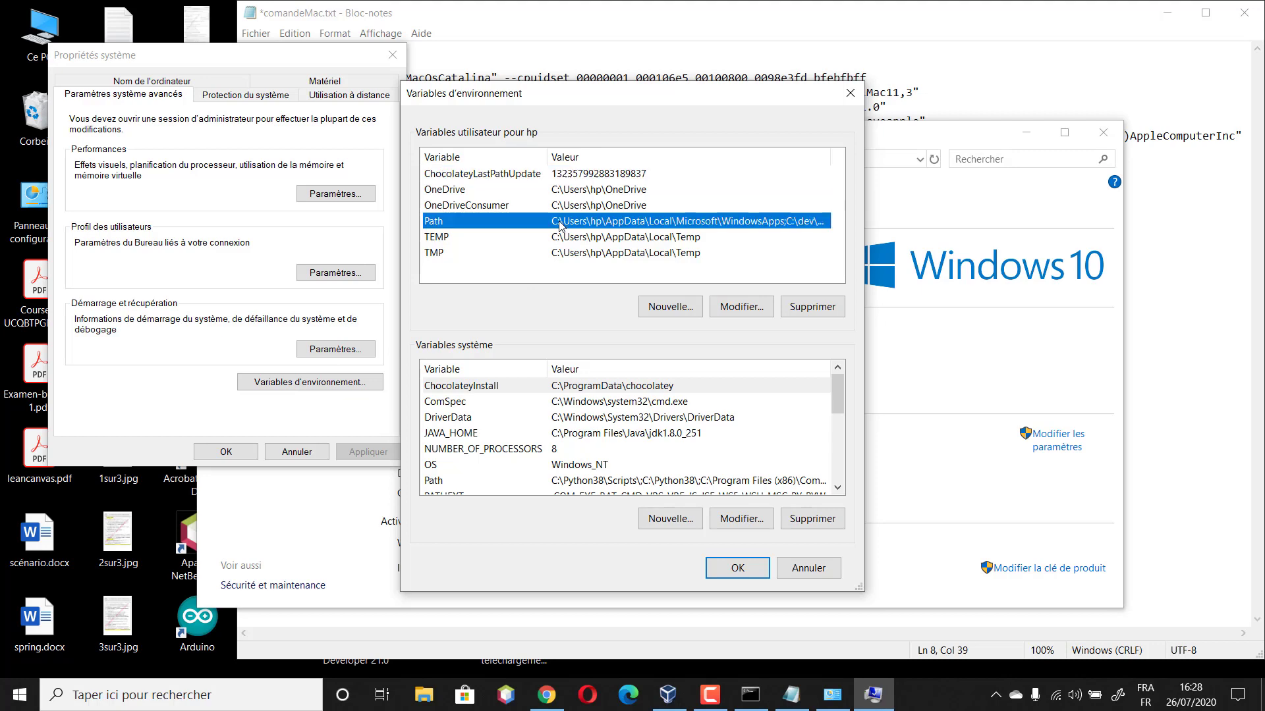
pyautogui.click(731, 302)
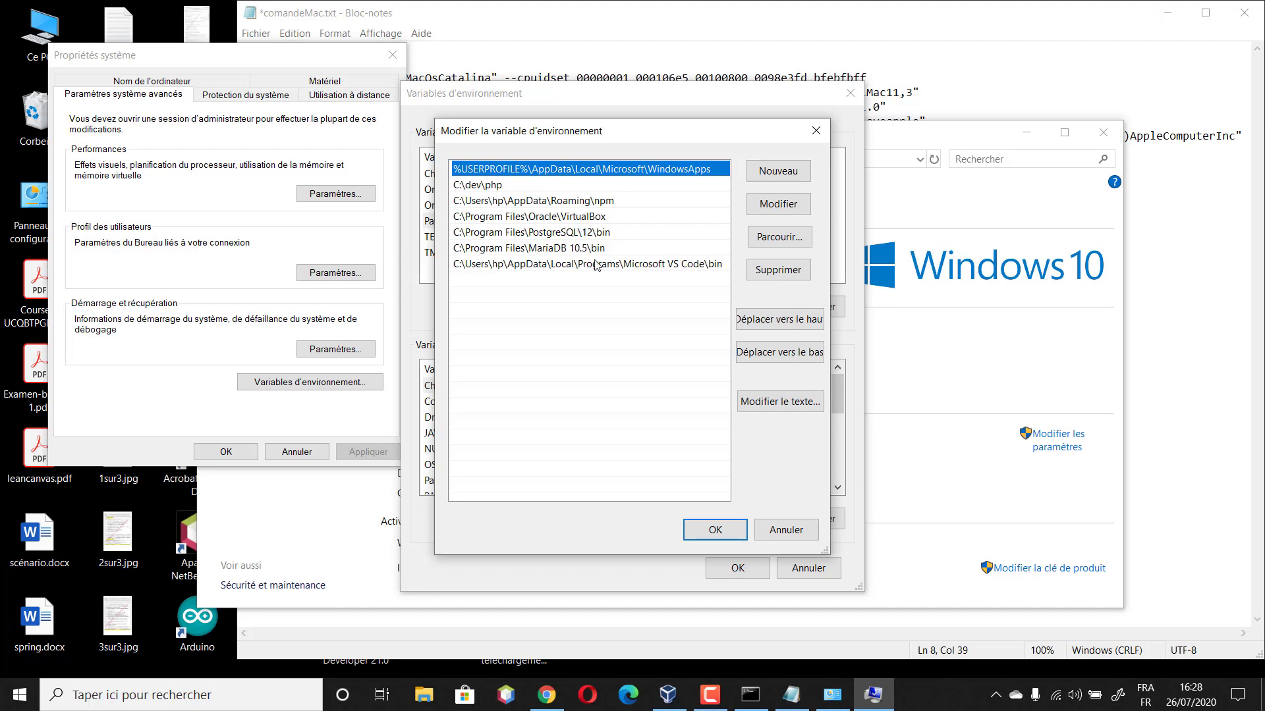
pyautogui.click(774, 529)
pyautogui.click(797, 568)
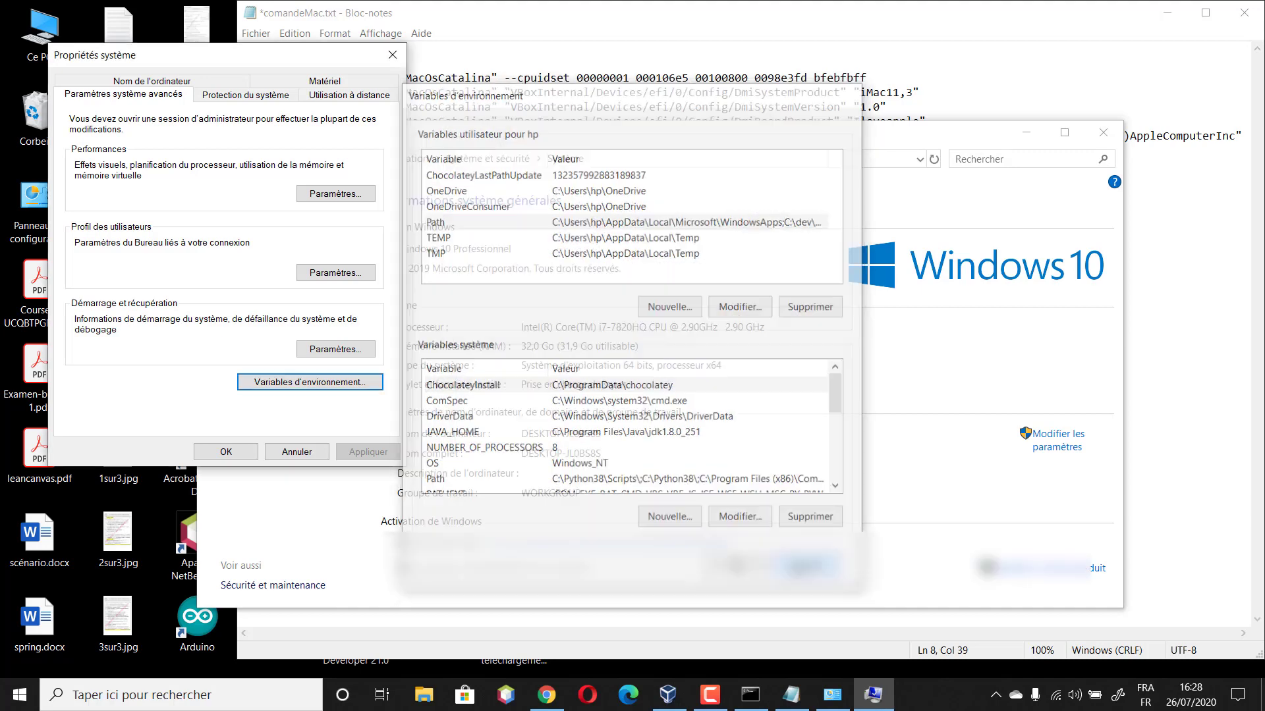
pyautogui.click(308, 450)
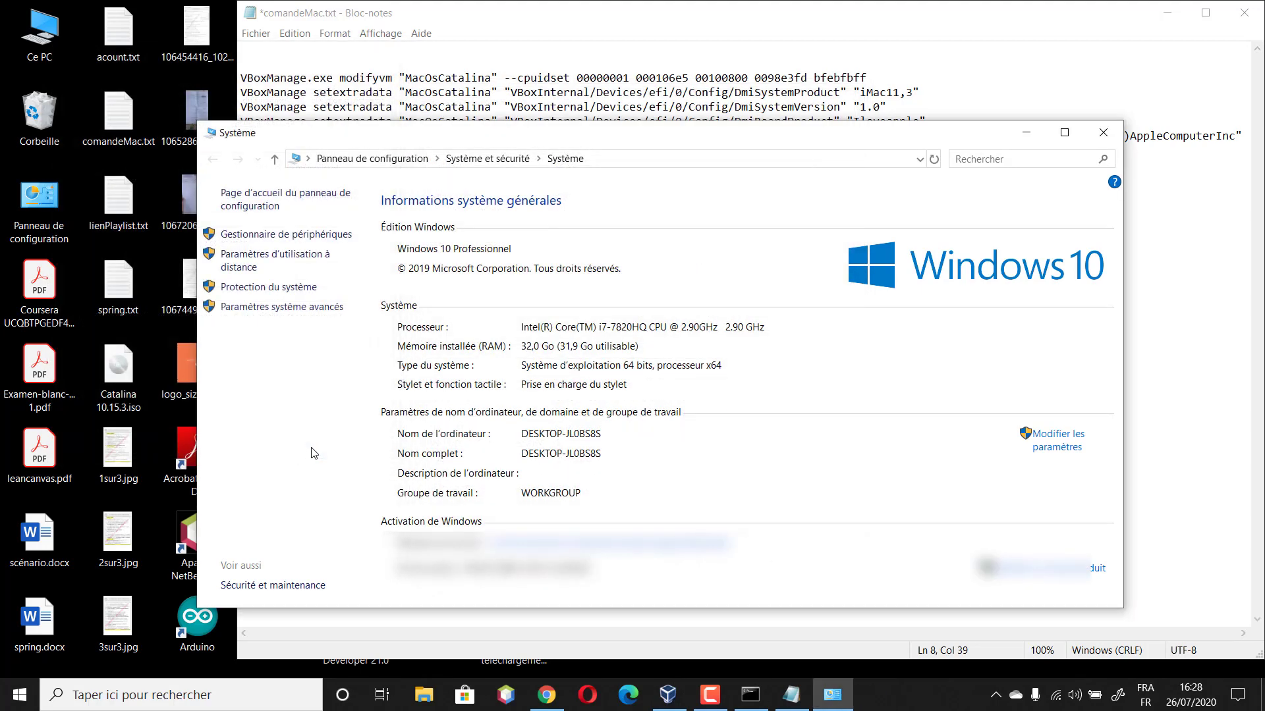
pyautogui.click(1103, 132)
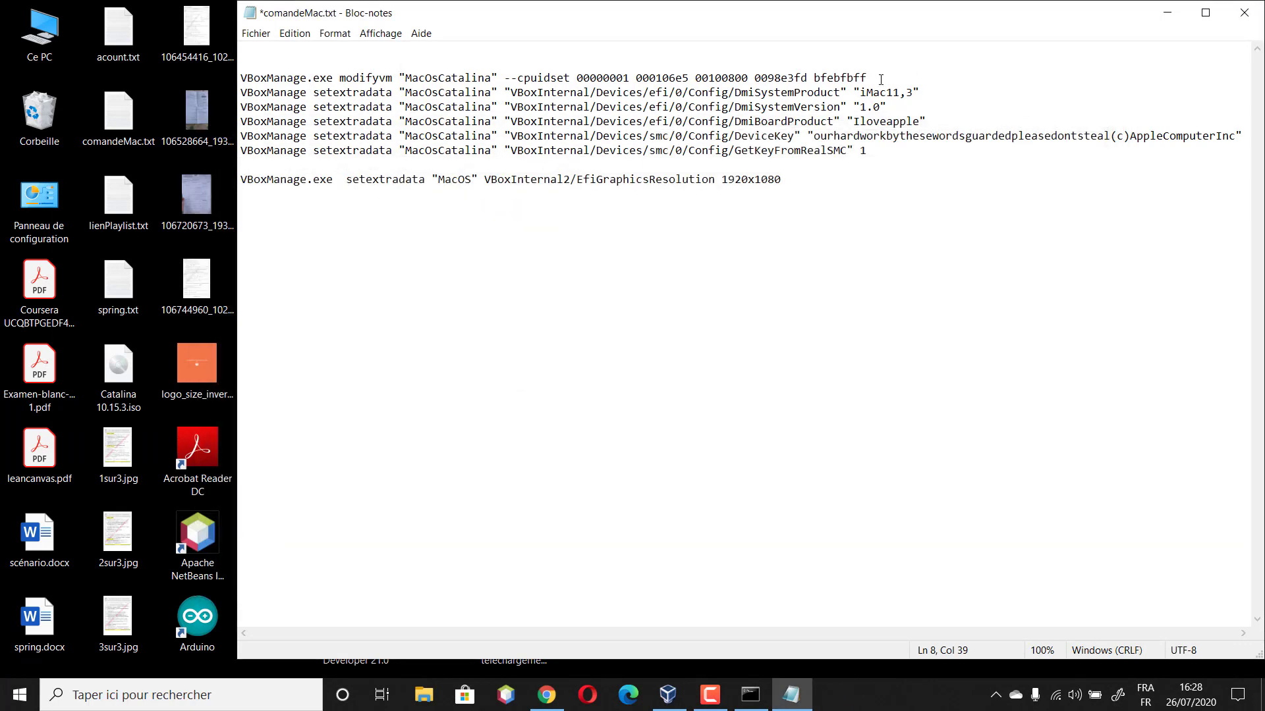
# Step: Copy the modifyvm "MacOsCatalina" --cpuidset command from the notes and run it in the Command Prompt
pyautogui.moveTo(880, 78); pyautogui.dragTo(240, 79)
pyautogui.hotkey('ctrl', 'c')
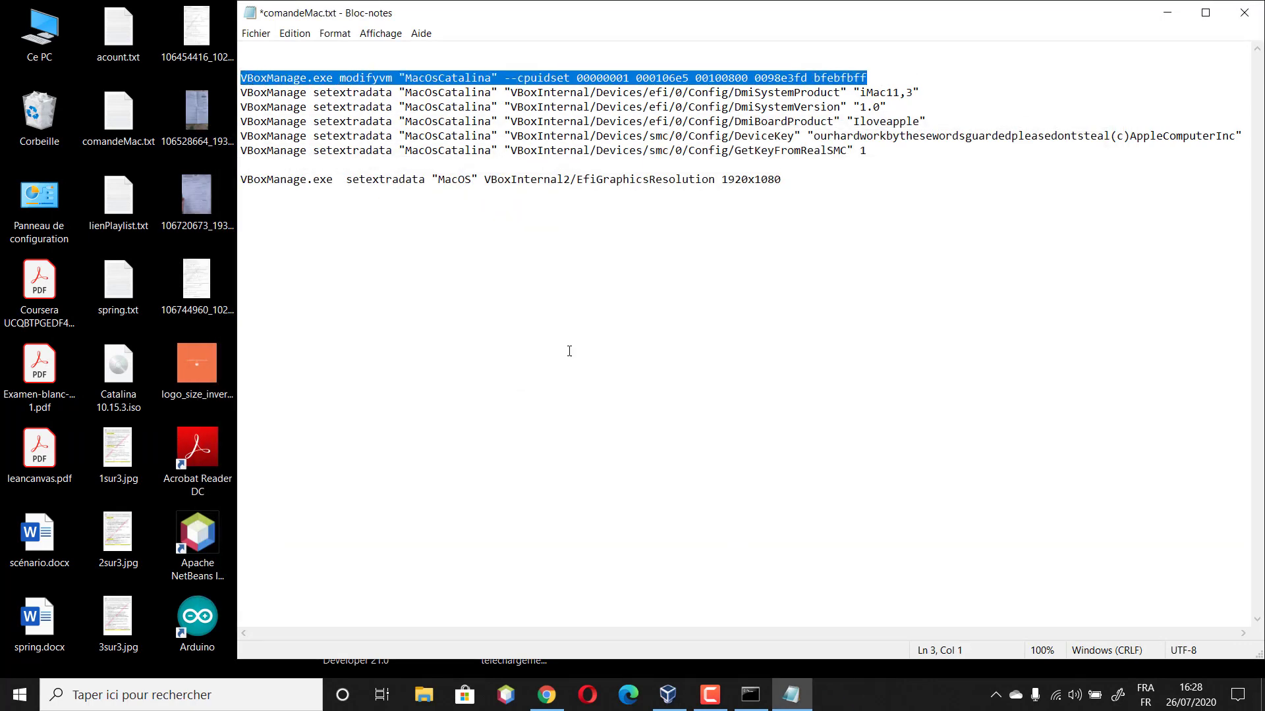
pyautogui.click(750, 695)
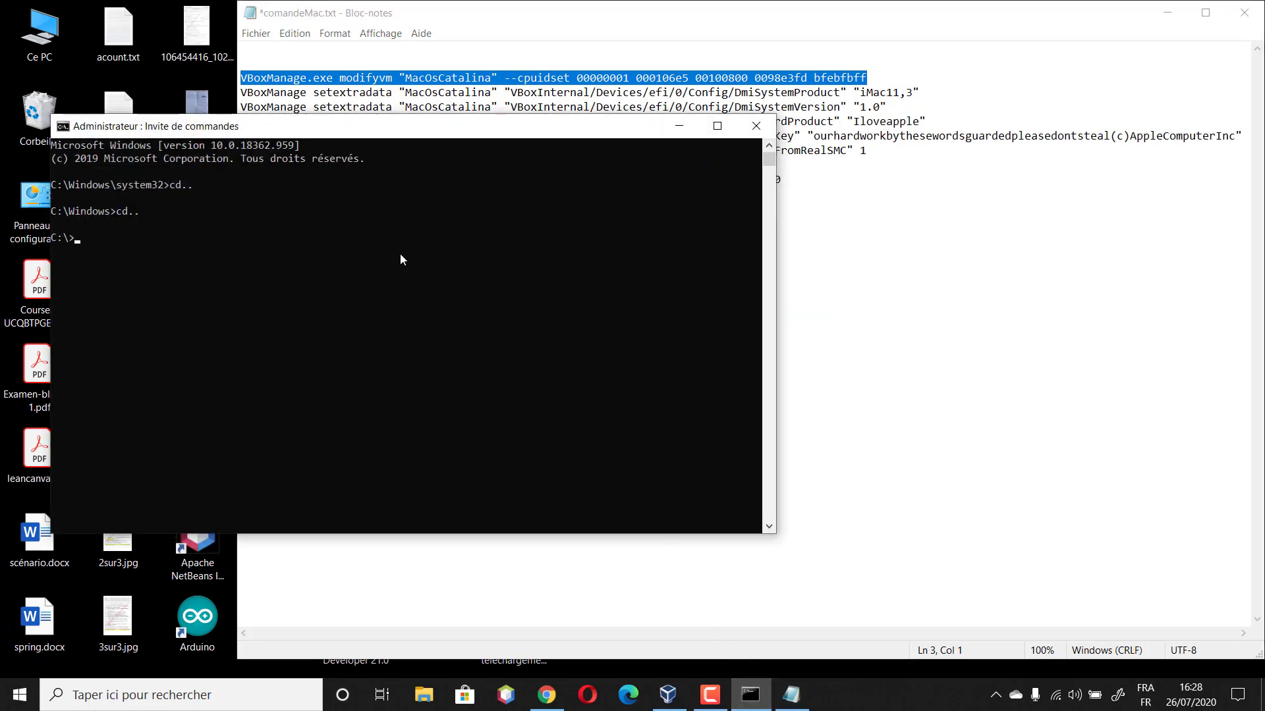
pyautogui.hotkey('ctrl', 'v')
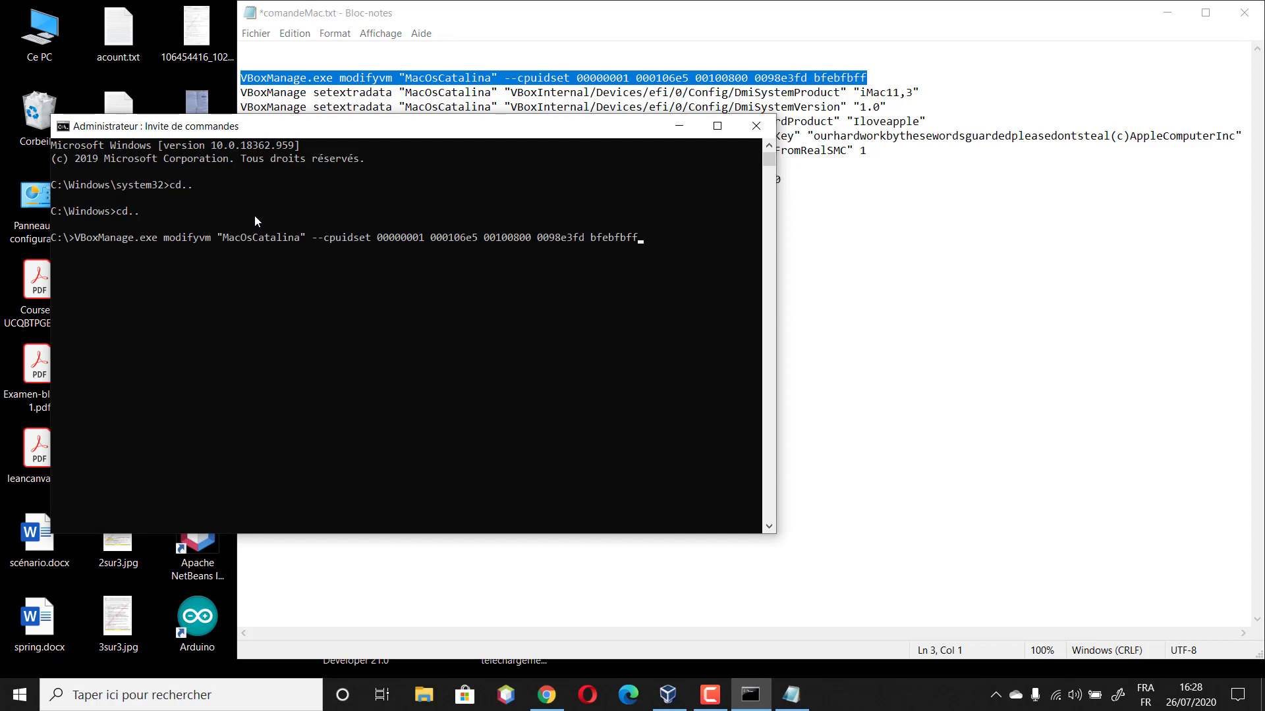
pyautogui.press('Return')
# Step: Run the setextradata command from the notes that sets MacOsCatalina's DmiSystemProduct to "iMac11,3"
pyautogui.moveTo(921, 89); pyautogui.dragTo(239, 92)
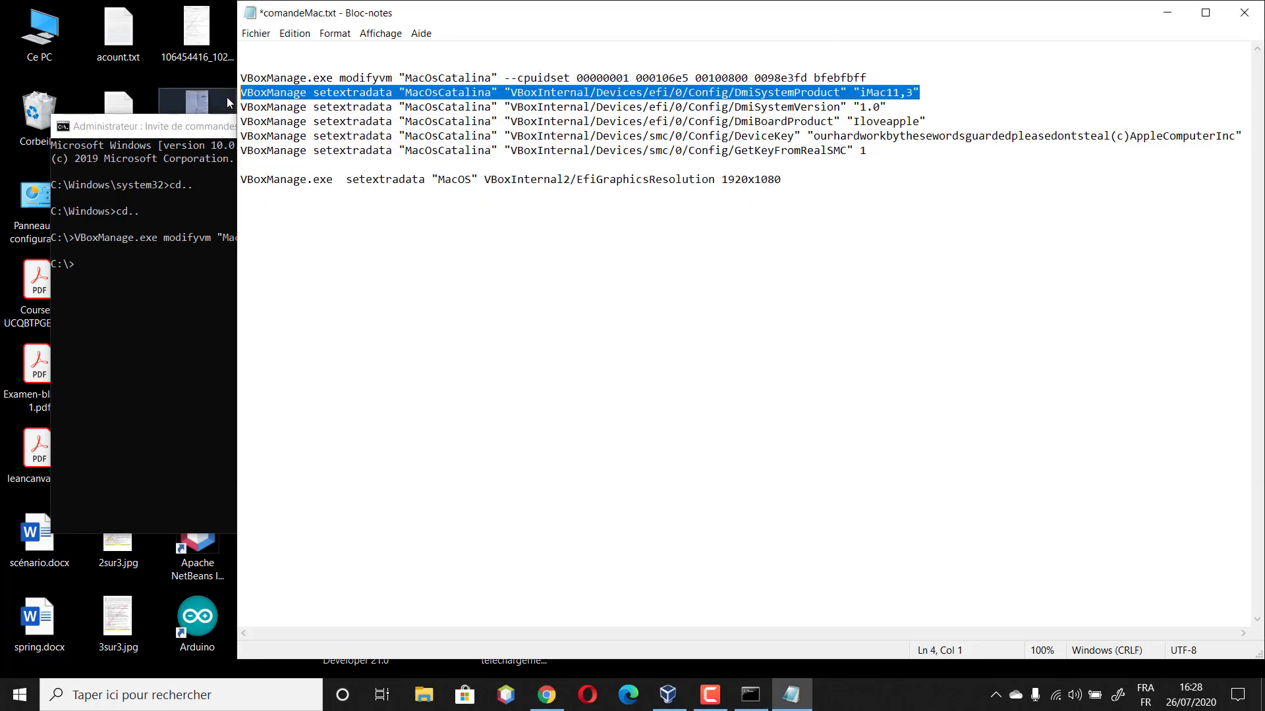
pyautogui.click(182, 321)
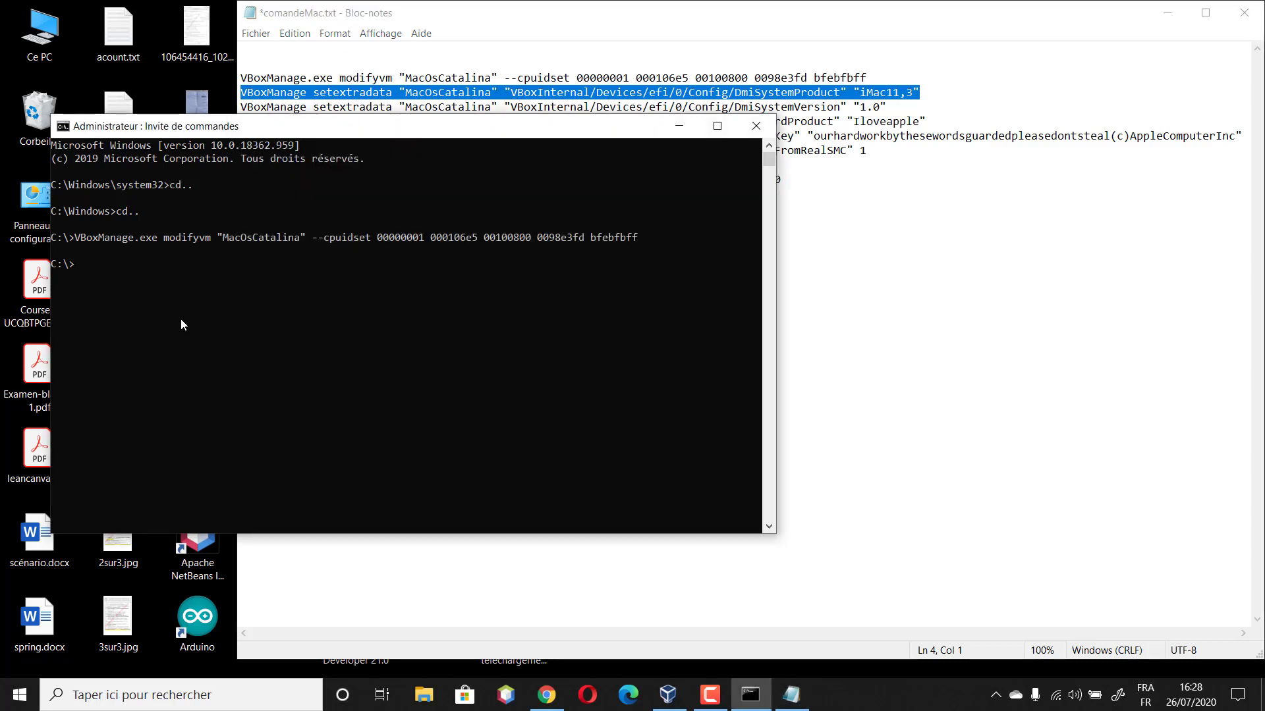
pyautogui.write('VBoxManage setextradata "MacOsCatalina" "VBoxInternal/Devices/efi/0/Config/DmiSystemProduct" "iMac11,3"')
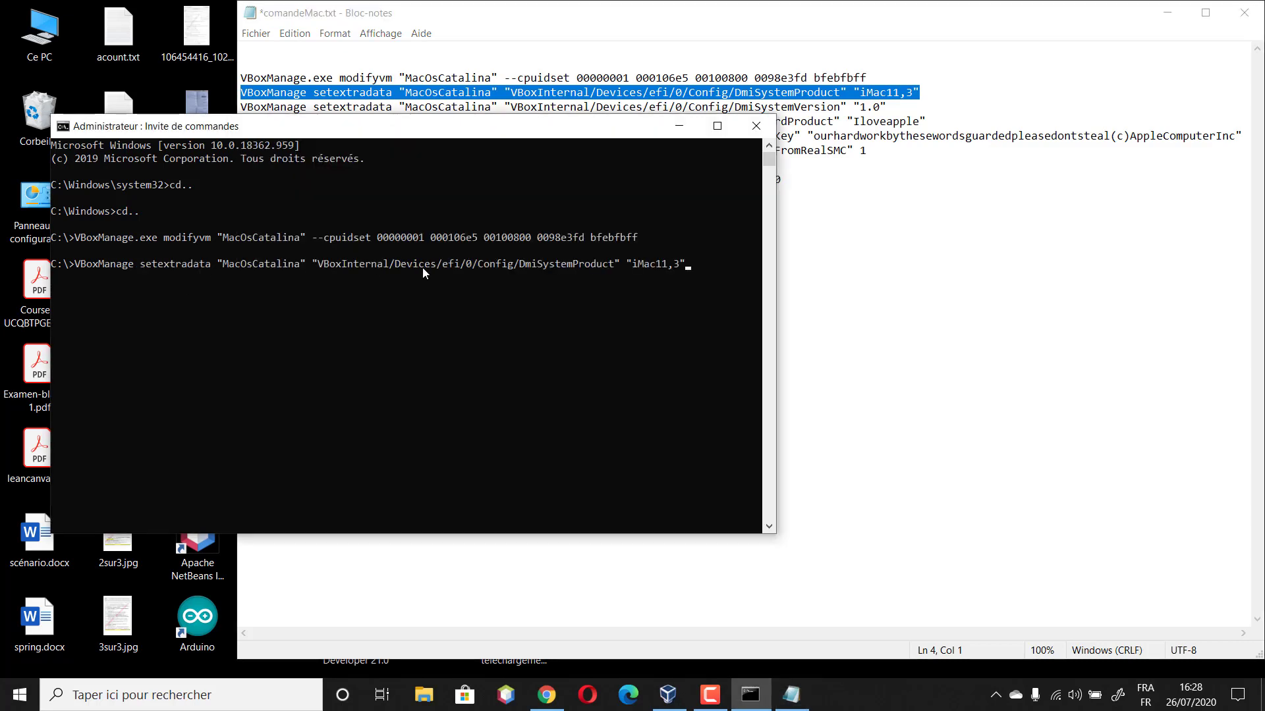
pyautogui.press('Return')
# Step: Copy the DmiSystemVersion "1.0" setextradata command from the notes and run it in the Command Prompt
pyautogui.click(891, 104)
pyautogui.moveTo(894, 101); pyautogui.dragTo(242, 100)
pyautogui.hotkey('ctrl', 'c')
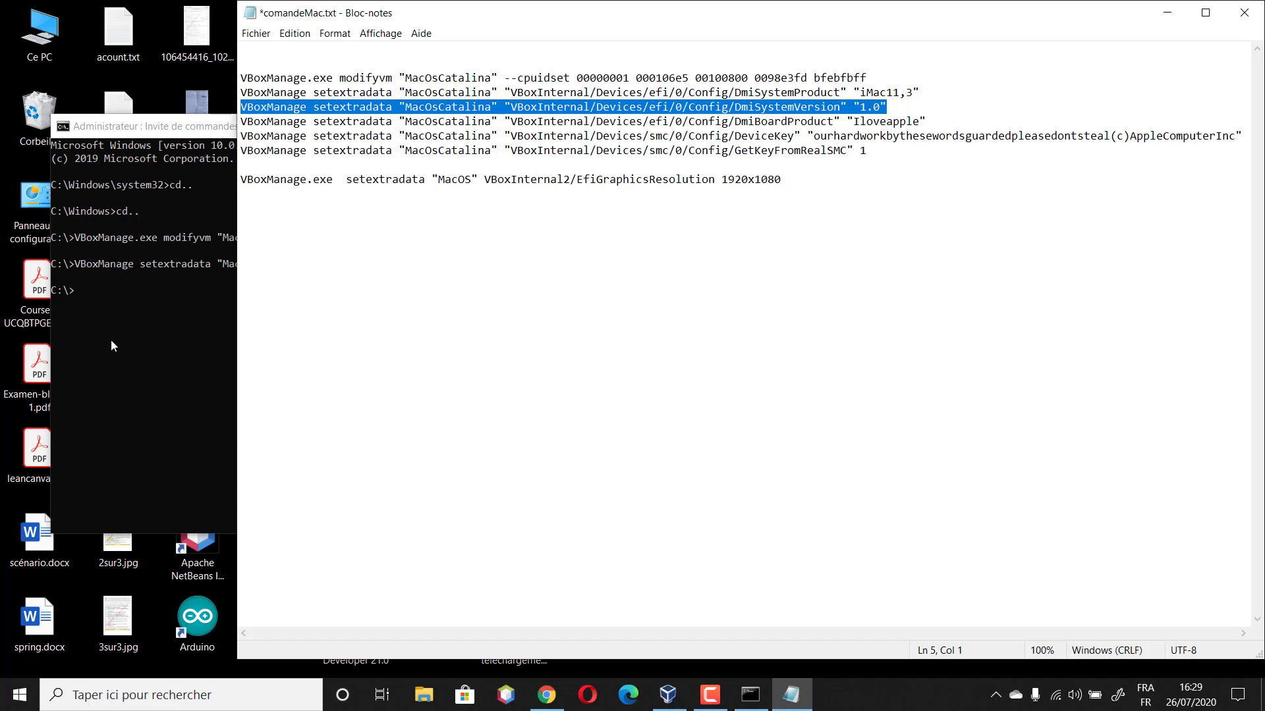
pyautogui.click(124, 310)
pyautogui.hotkey('ctrl', 'v')
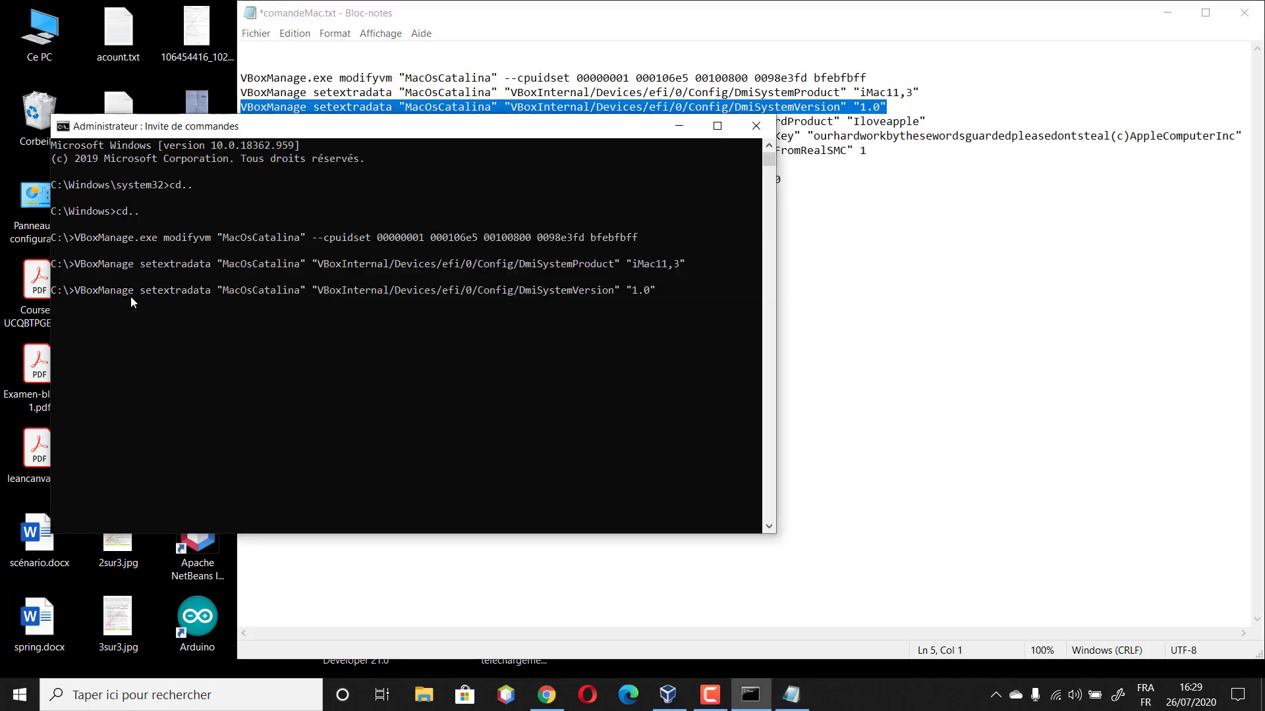
pyautogui.press('Return')
# Step: Copy the DmiBoardProduct "Iloveapple" setextradata command from the notes into the Command Prompt
pyautogui.moveTo(956, 125); pyautogui.dragTo(239, 118)
pyautogui.press('super+c')
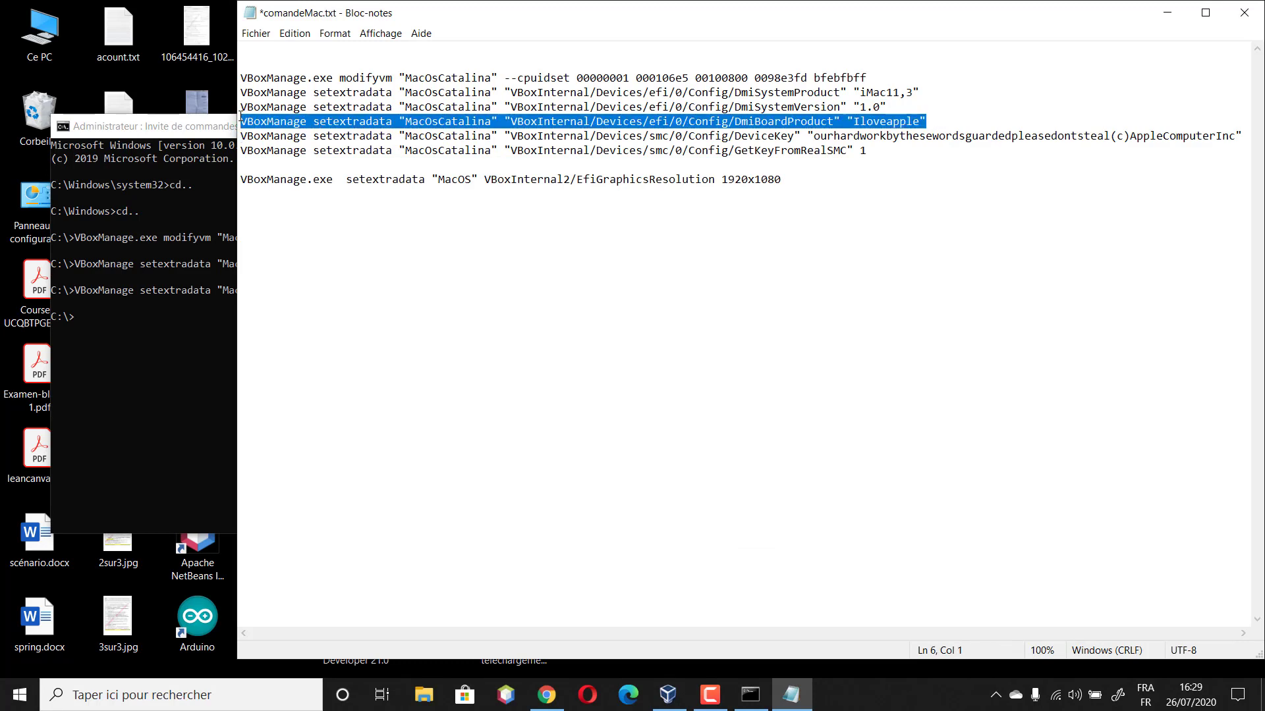
pyautogui.click(117, 340)
pyautogui.rightClick(120, 319)
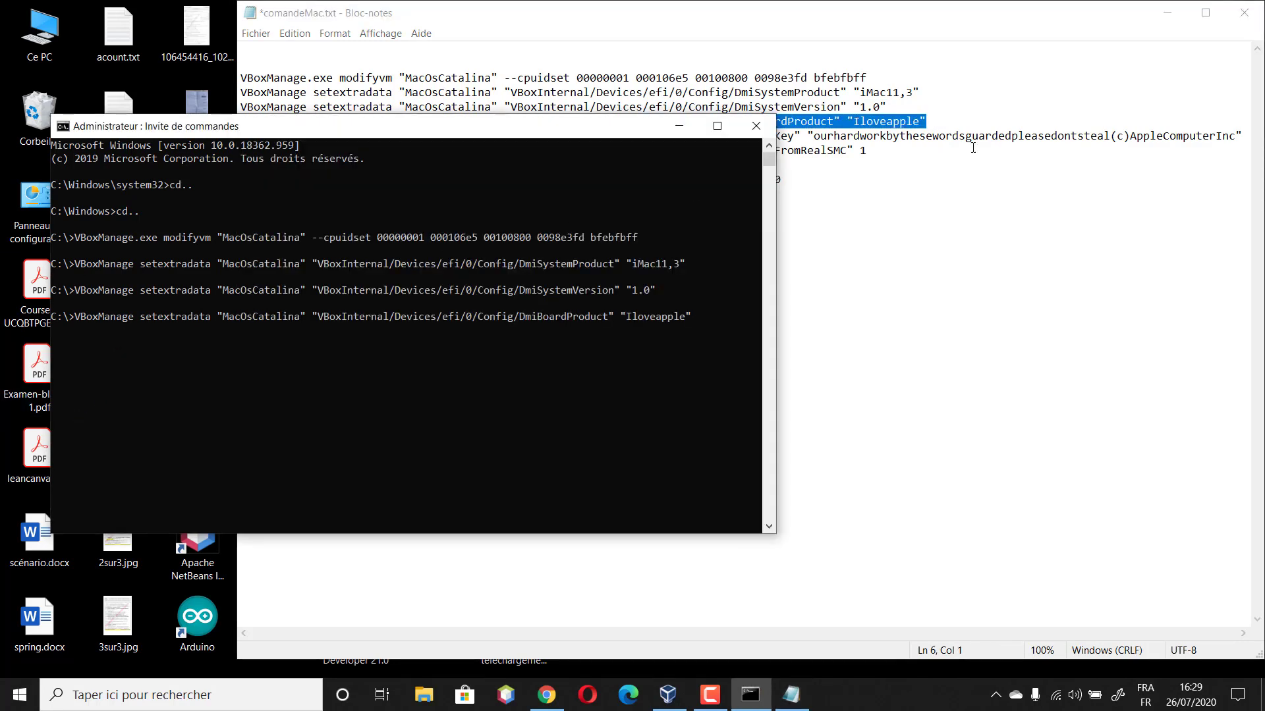
# Step: Execute the pending DmiBoardProduct command, then copy the setextradata command with the SMC DeviceKey value from the notes and run it
pyautogui.click(1230, 138)
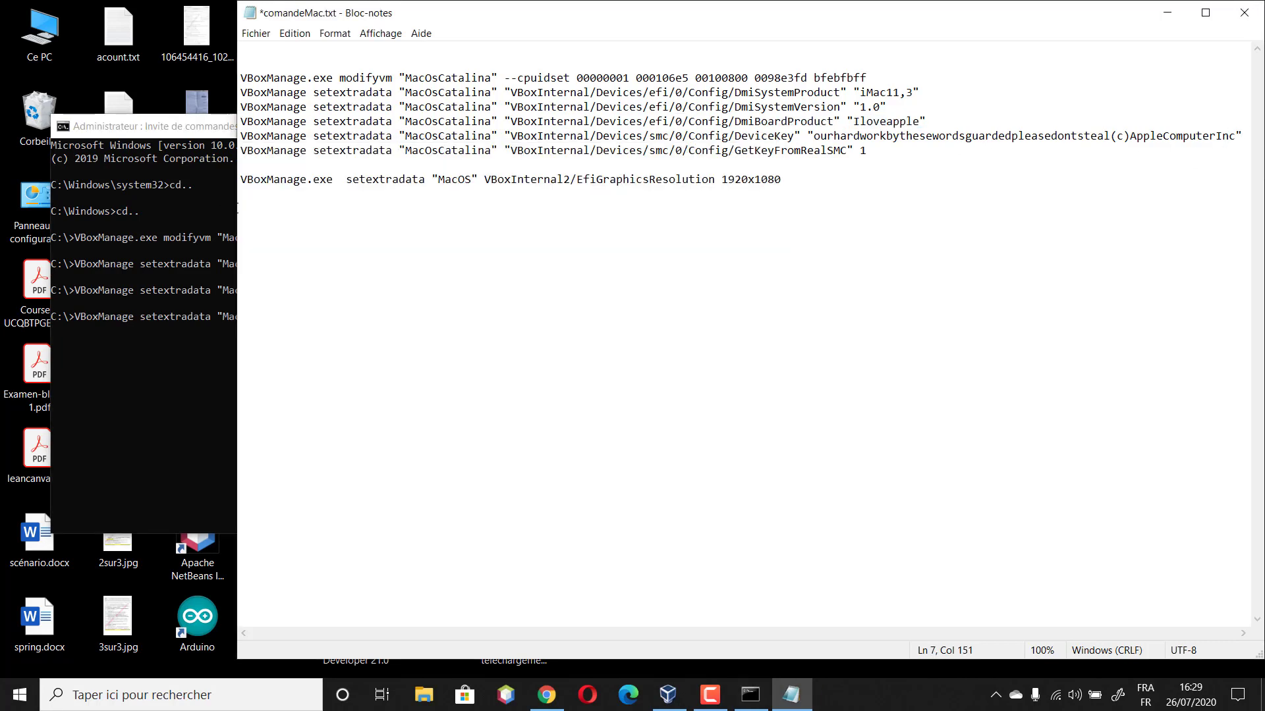
pyautogui.moveTo(1241, 139); pyautogui.dragTo(230, 140)
pyautogui.hotkey('ctrl', 'c')
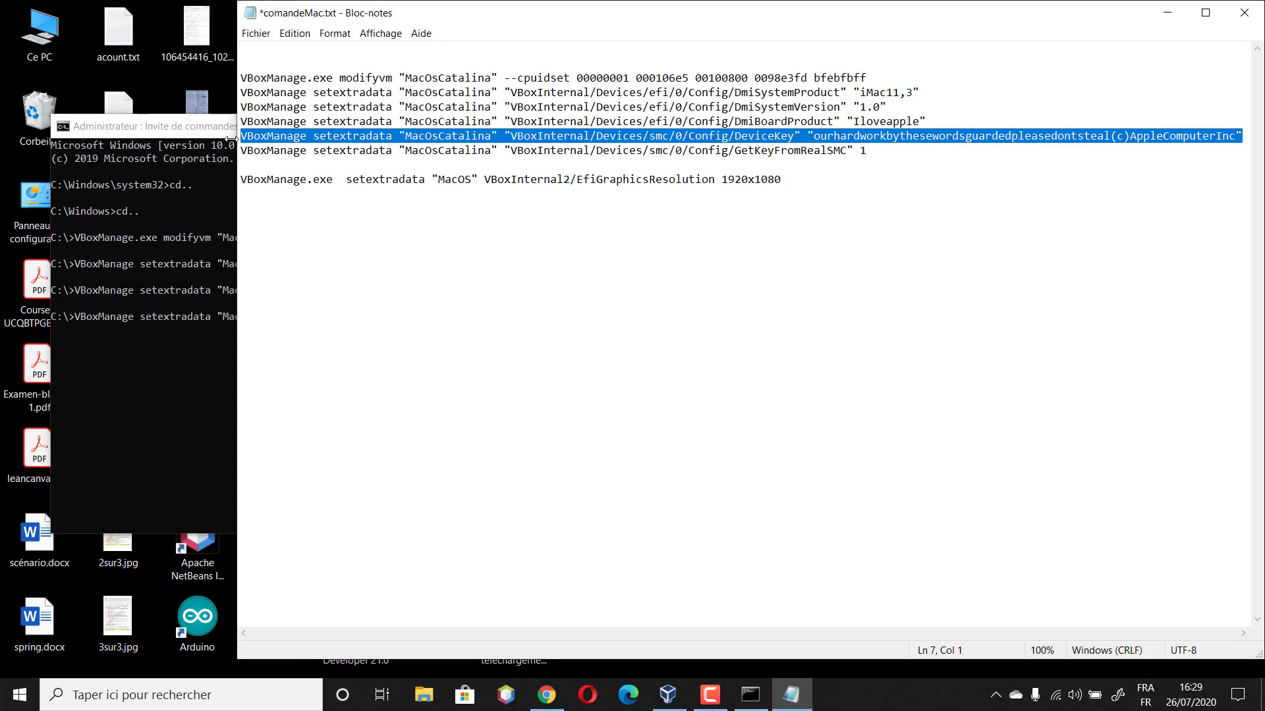
pyautogui.click(198, 368)
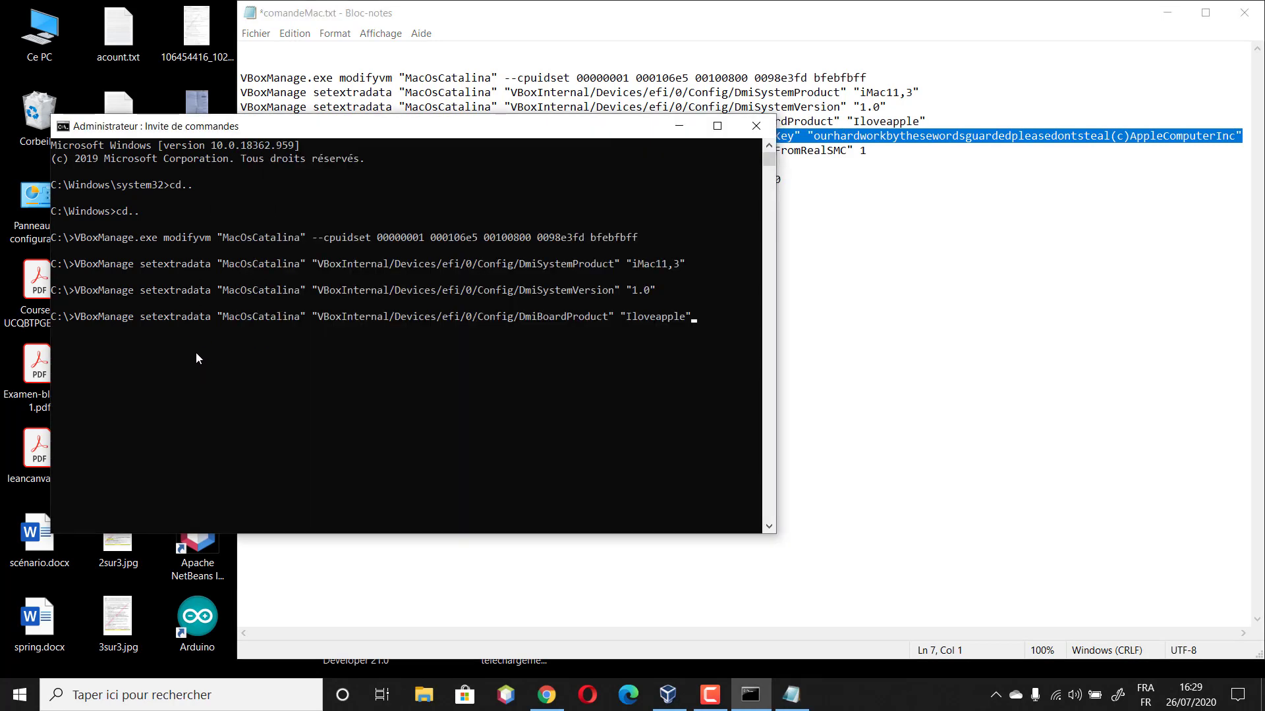
pyautogui.press('Return')
pyautogui.hotkey('ctrl', 'v')
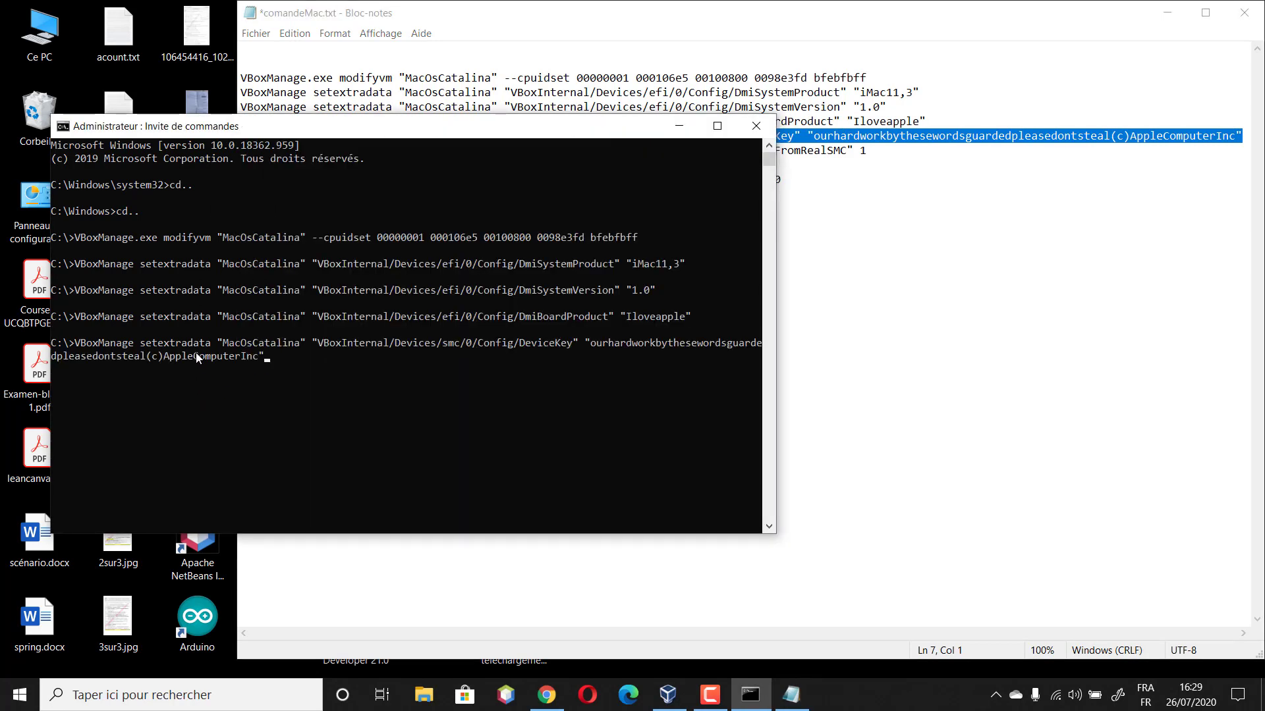
pyautogui.press('Return')
# Step: Copy the setextradata command that sets GetKeyFromRealSMC to 1 from the notes and run it in the Command Prompt
pyautogui.click(963, 137)
pyautogui.moveTo(873, 153); pyautogui.dragTo(243, 149)
pyautogui.press('super+c')
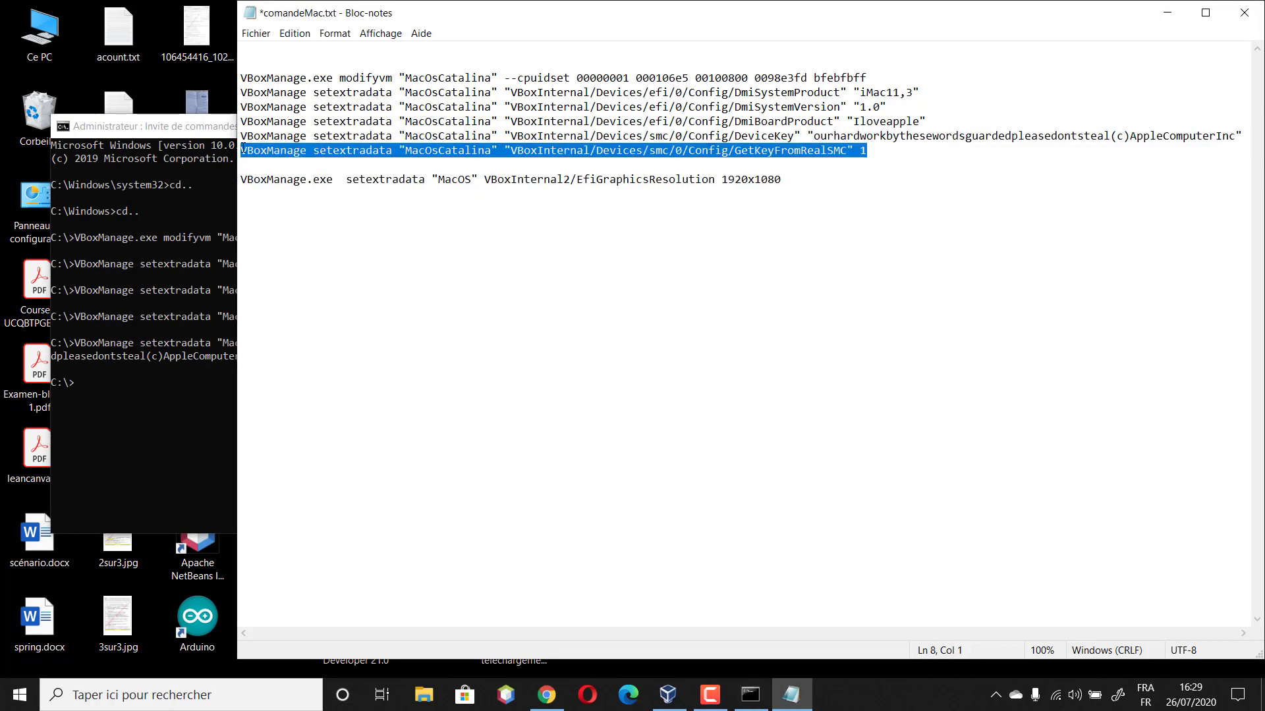
pyautogui.click(179, 393)
pyautogui.rightClick(215, 383)
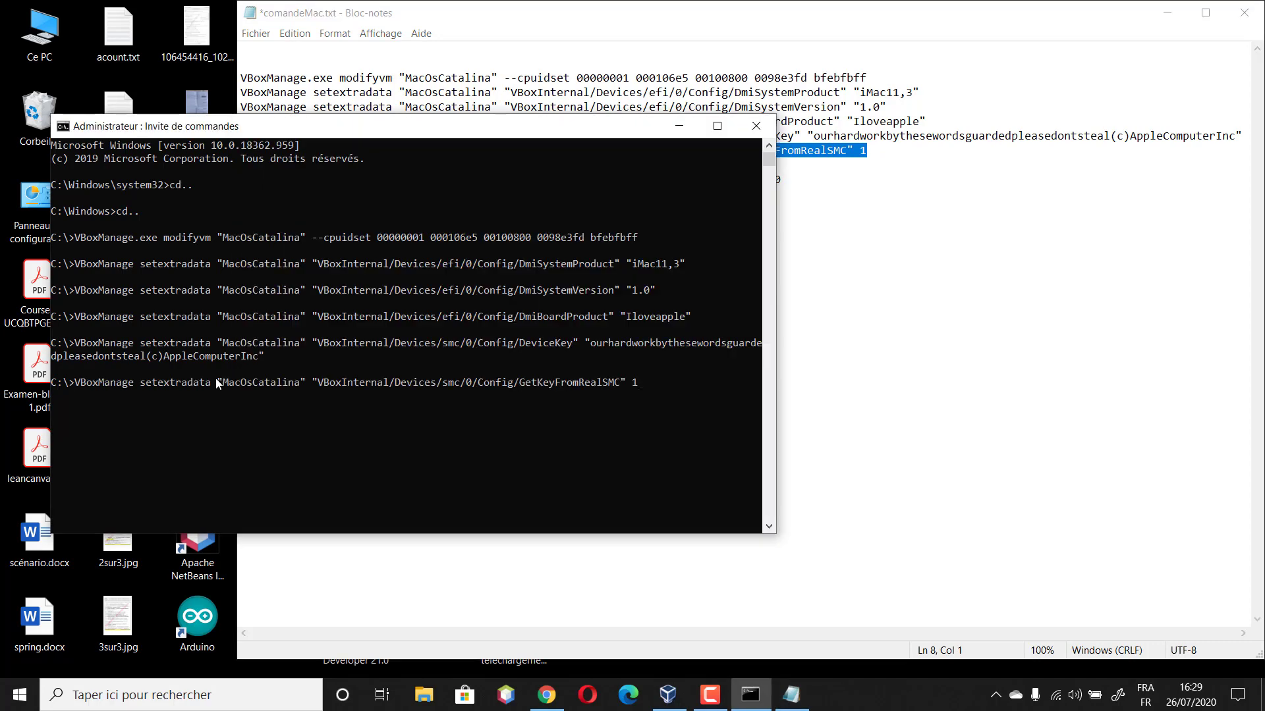
pyautogui.press('Return')
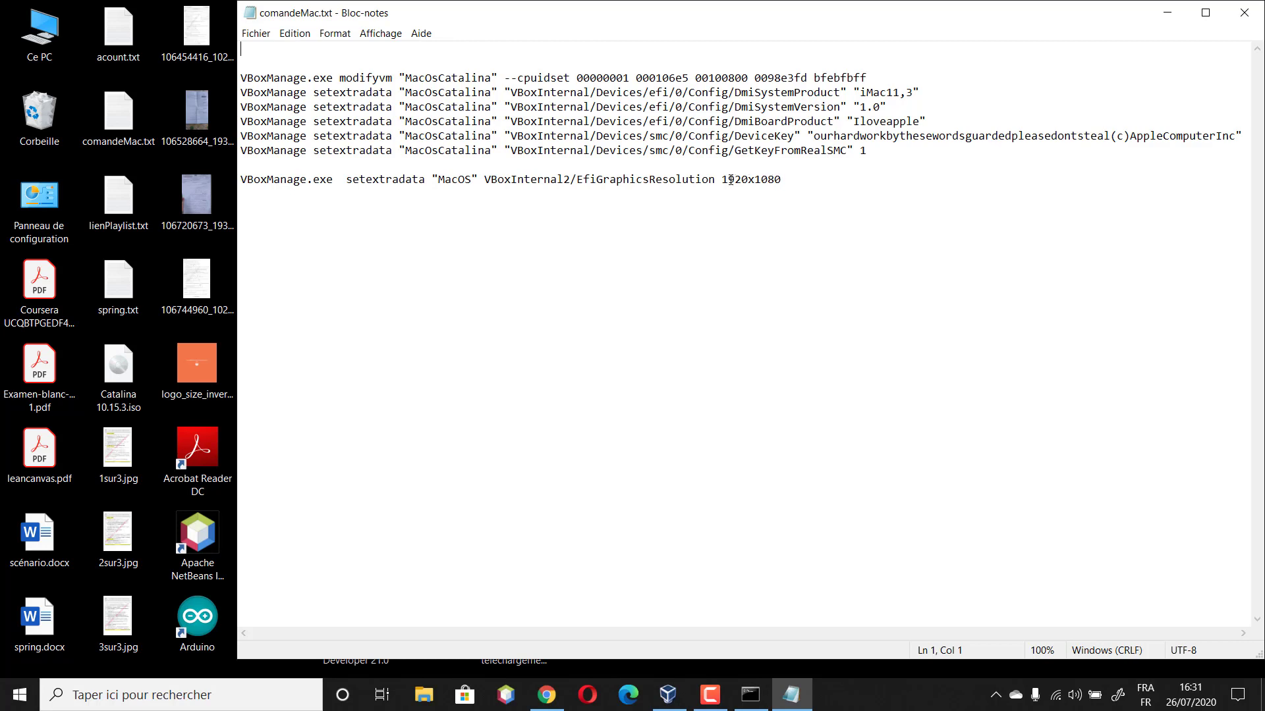
pyautogui.moveTo(721, 179); pyautogui.dragTo(781, 174)
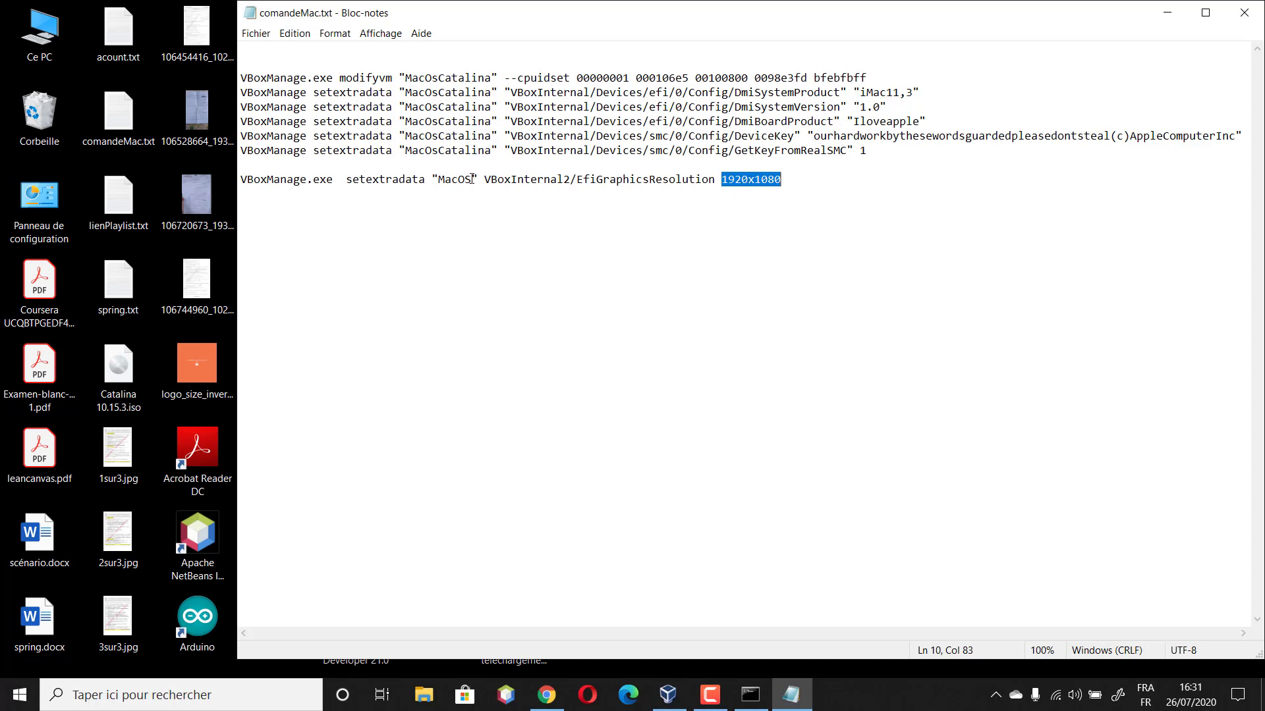
pyautogui.moveTo(473, 179); pyautogui.dragTo(439, 180)
pyautogui.write('VBoxManage.exe  setextradata "MacOS" VBoxInternal2/EfiGraphicsResolution 1920x1080')
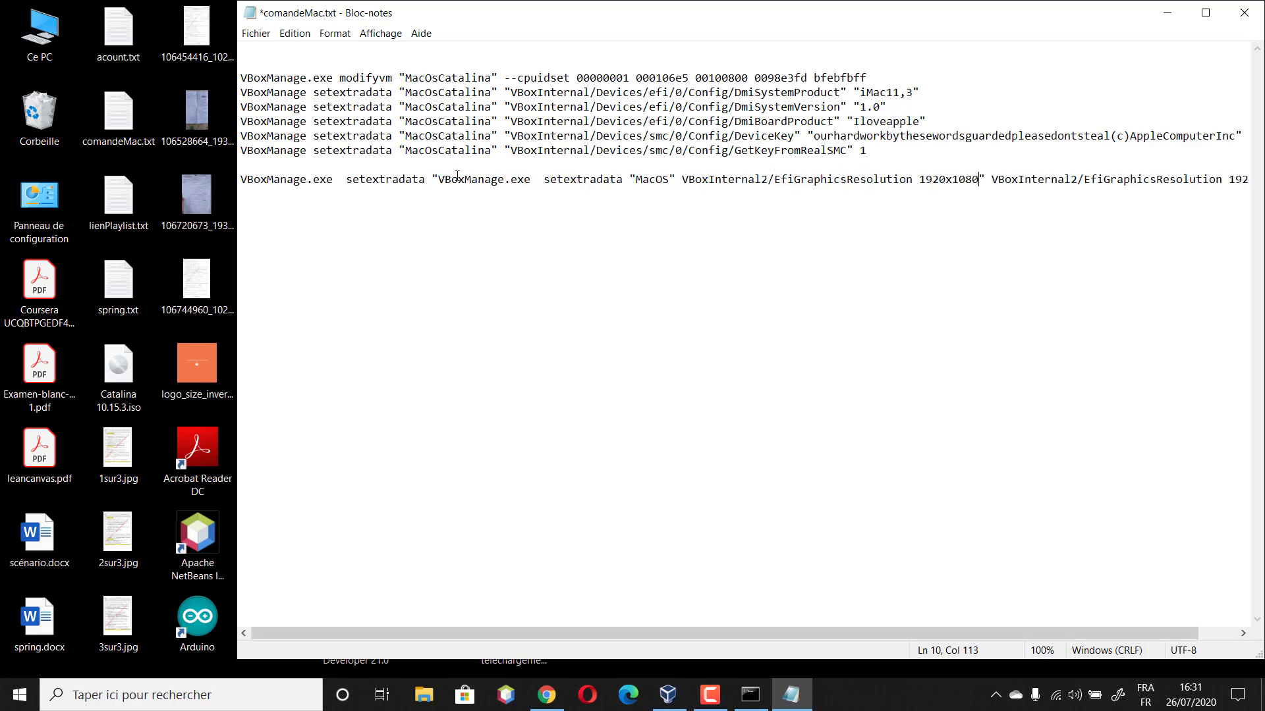
pyautogui.hotkey('ctrl', 'z')
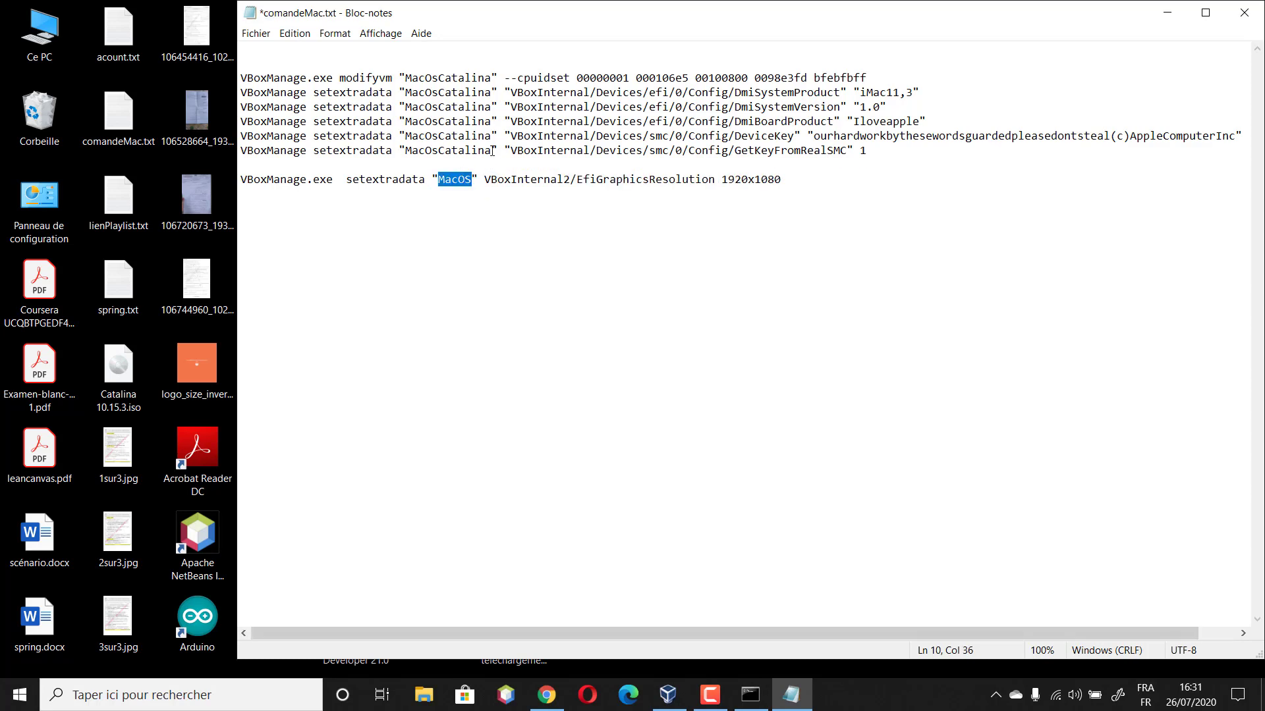
# Step: Replace the machine name in the notes' EfiGraphicsResolution command with MacOsCatalina, copied from the GetKeyFromRealSMC line
pyautogui.moveTo(492, 150); pyautogui.dragTo(407, 151)
pyautogui.hotkey('ctrl', 'c')
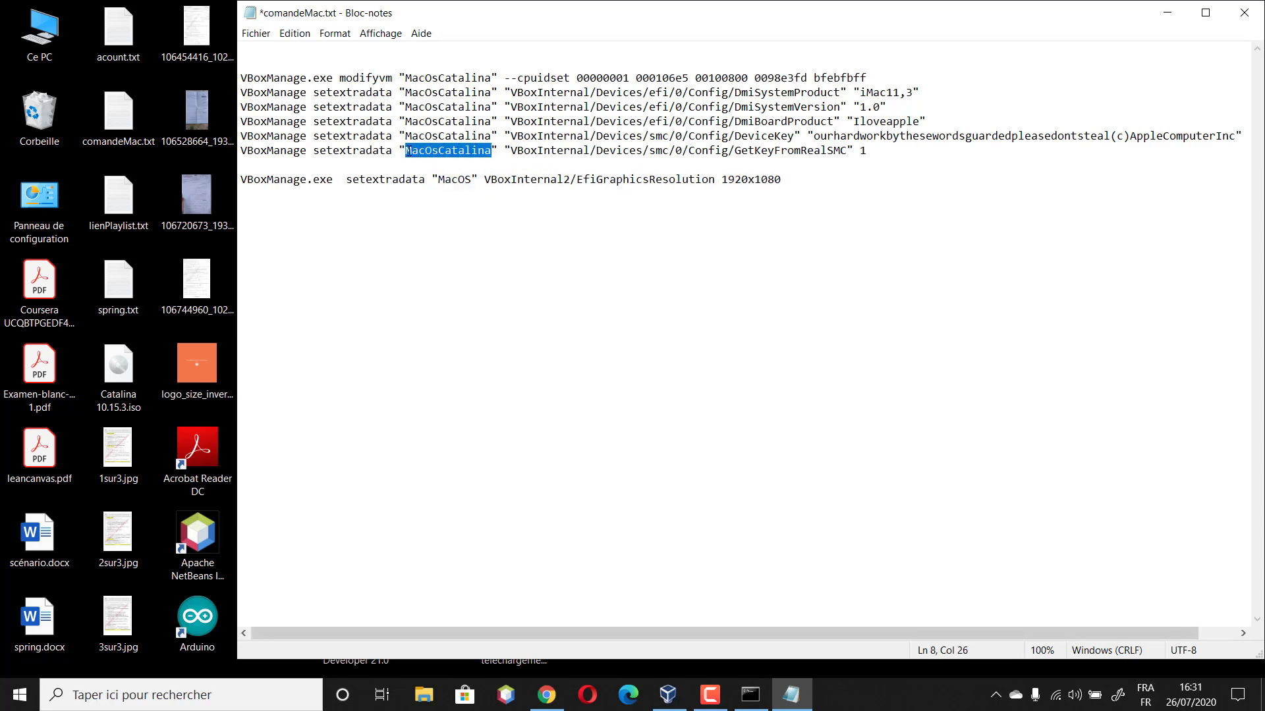
pyautogui.moveTo(473, 179); pyautogui.dragTo(439, 179)
pyautogui.hotkey('ctrl', 'v')
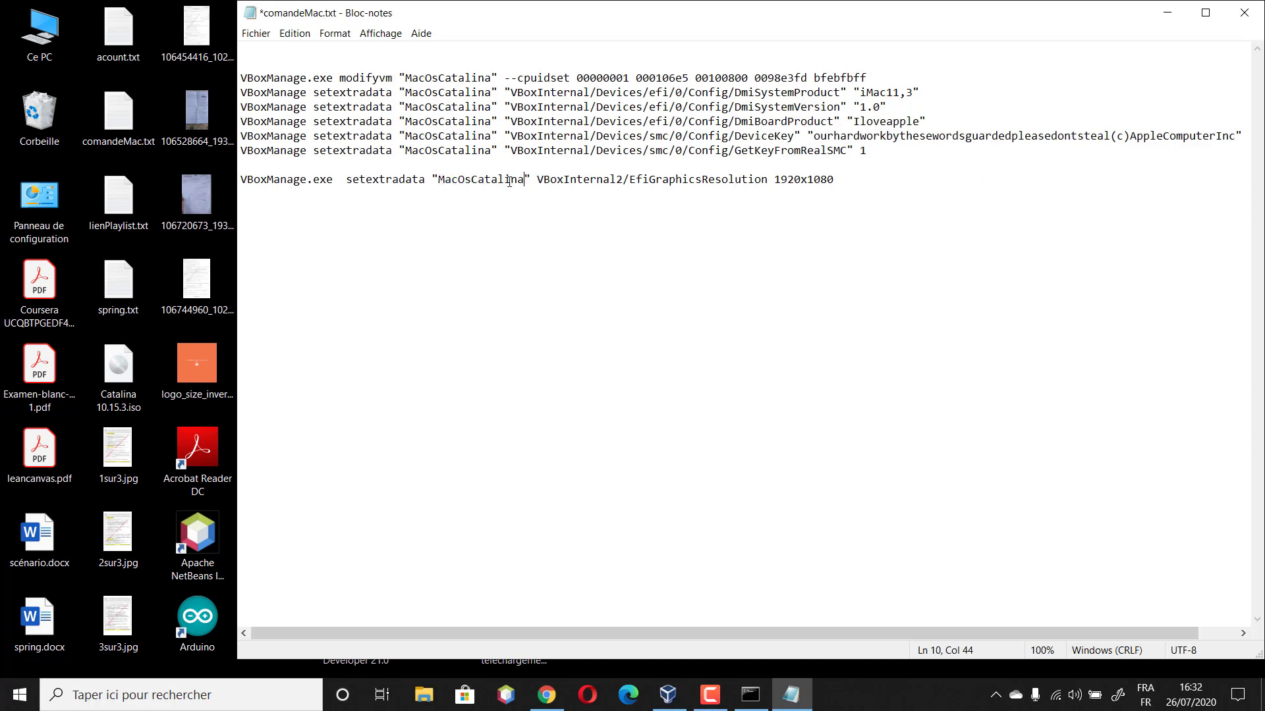
# Step: Copy the setextradata command that sets EfiGraphicsResolution to 1920x1080 from the notes and run it in the Command Prompt
pyautogui.moveTo(834, 179); pyautogui.dragTo(231, 175)
pyautogui.hotkey('ctrl', 'c')
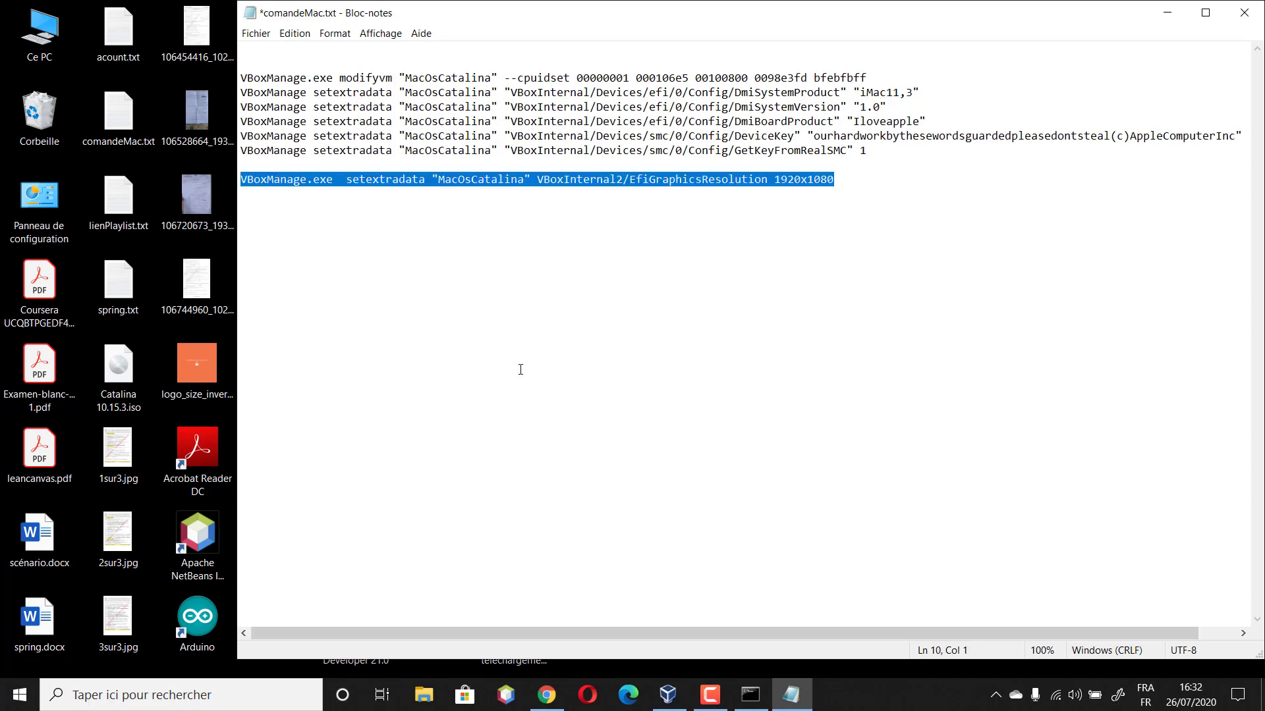
pyautogui.click(752, 696)
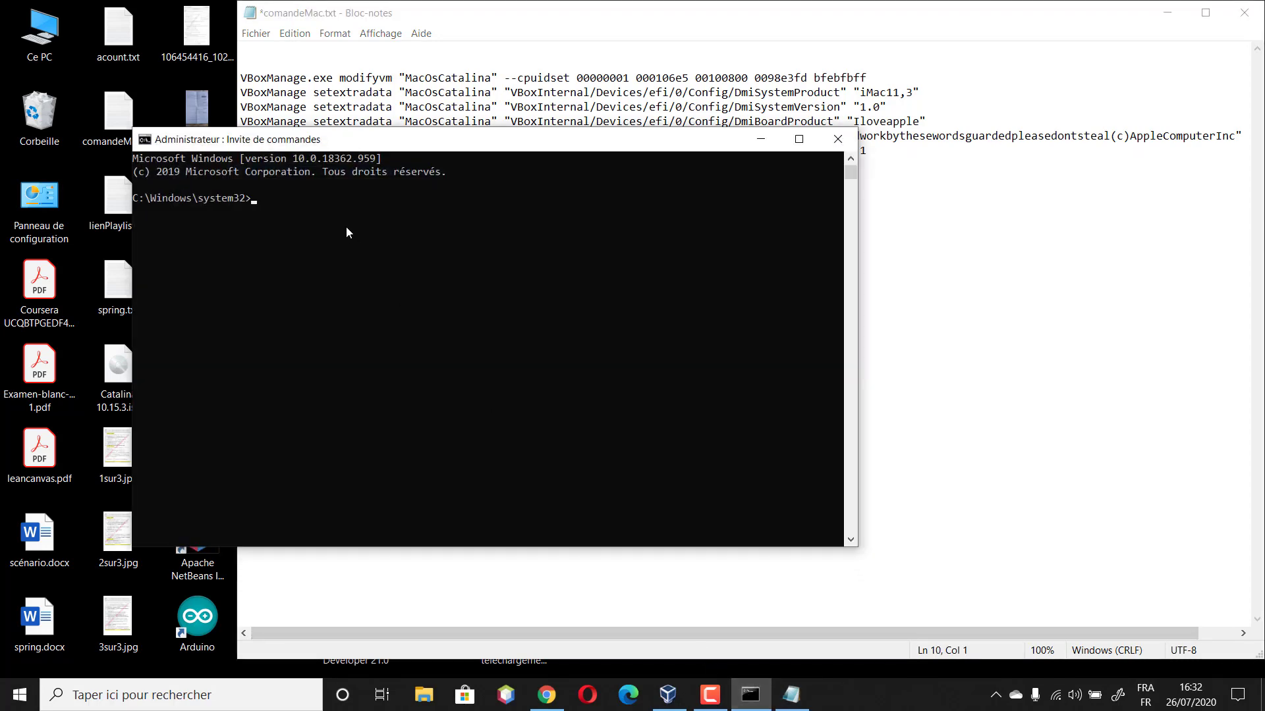
pyautogui.hotkey('ctrl', 'v')
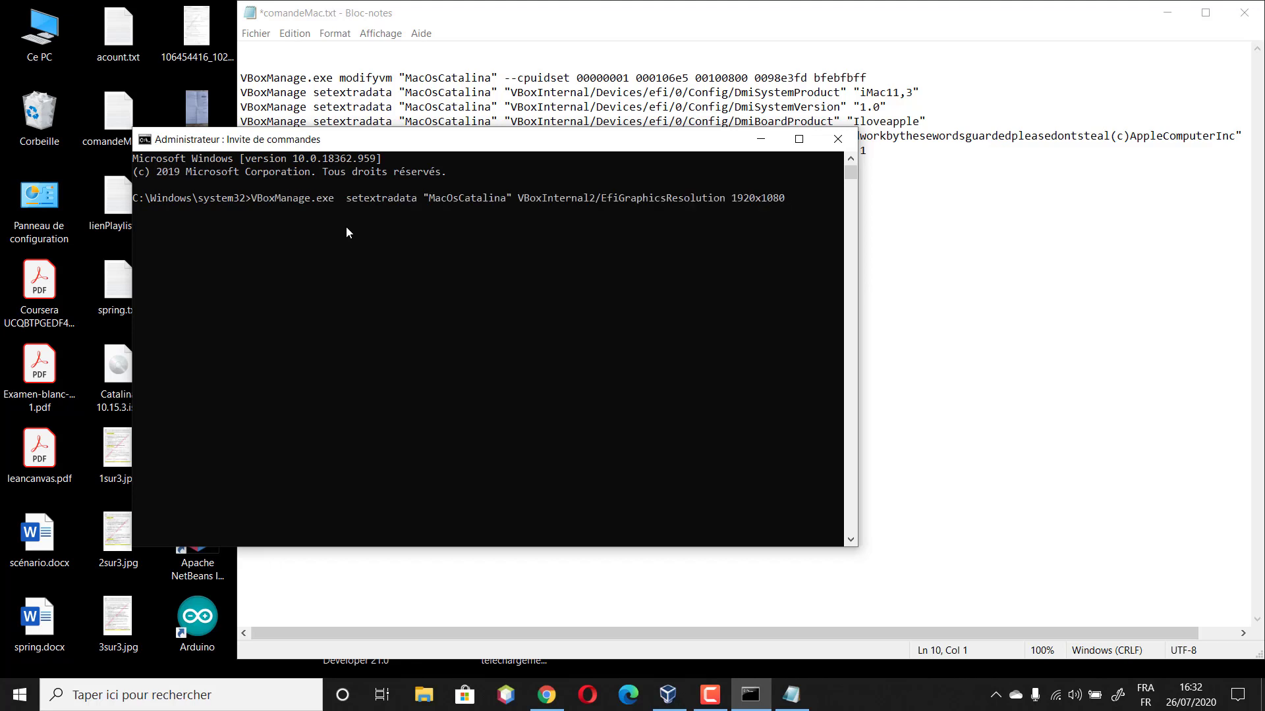
pyautogui.press('Return')
# Step: Close the Command Prompt and the comandeMac.txt notes, saving the changes to the file
pyautogui.click(838, 139)
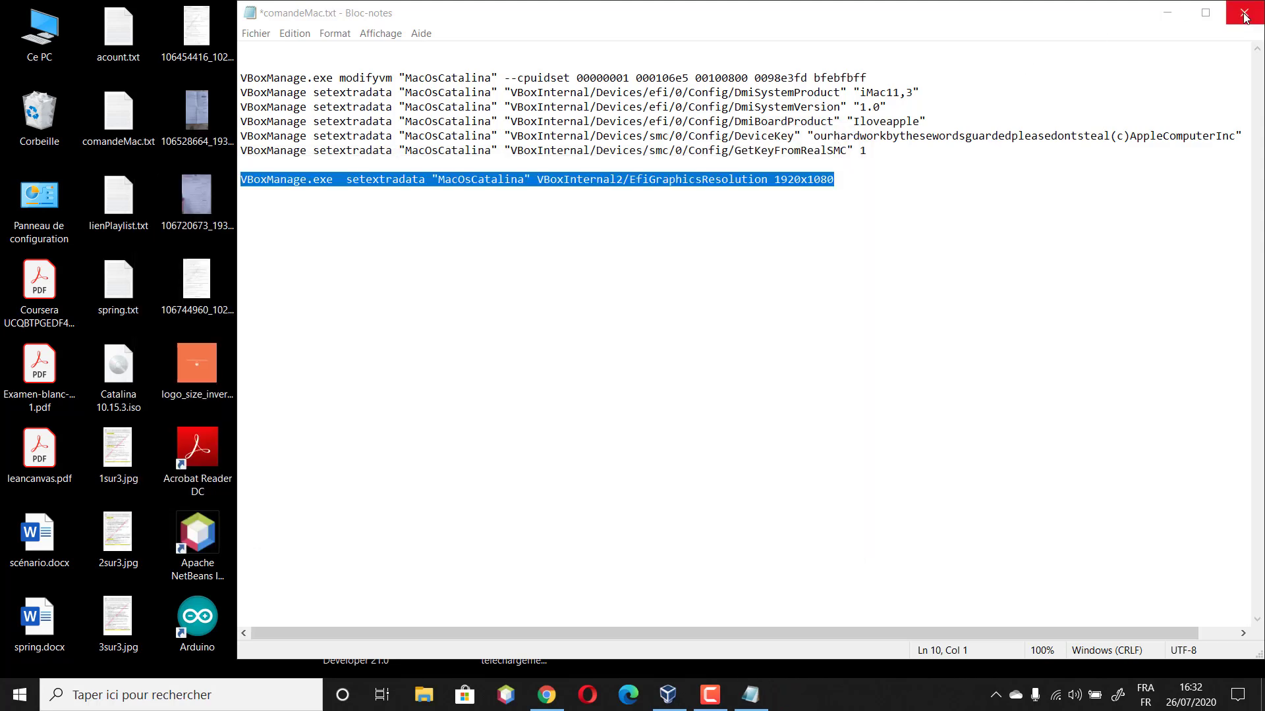
pyautogui.click(1244, 15)
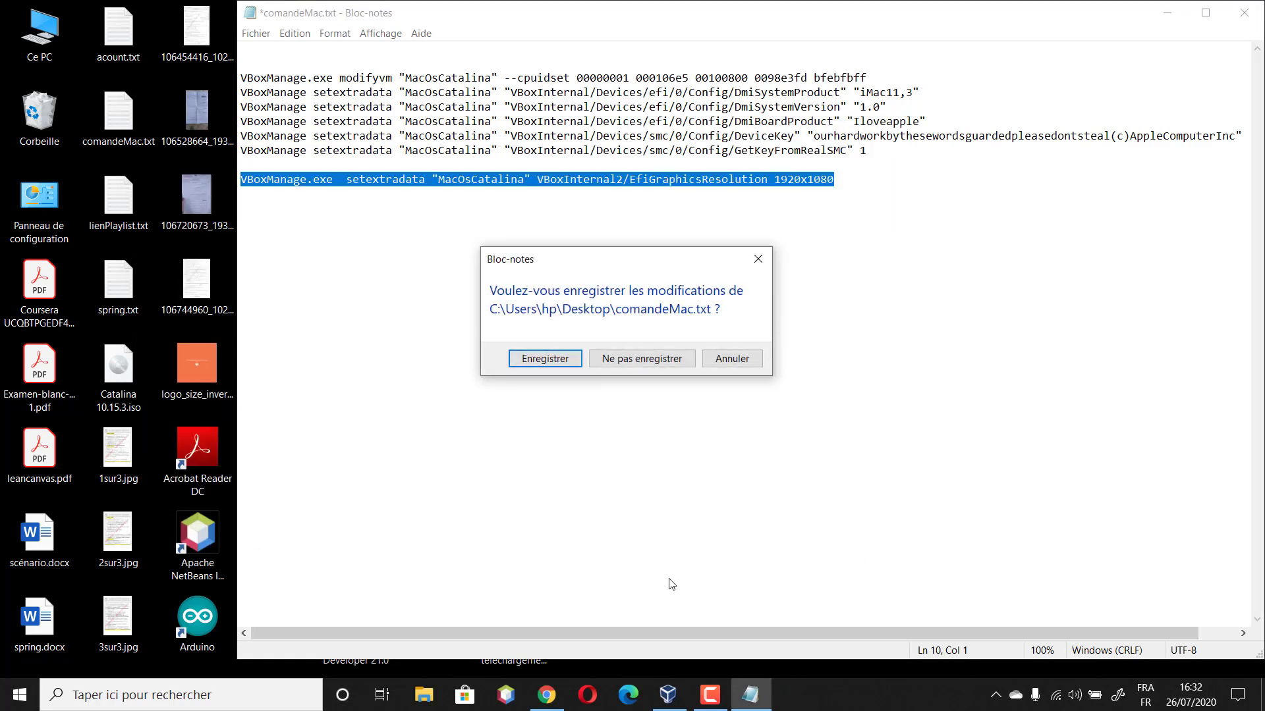
pyautogui.click(545, 358)
# Step: Switch to VirtualBox, start the MacOsCatalina virtual machine and display it in full-screen mode
pyautogui.click(668, 695)
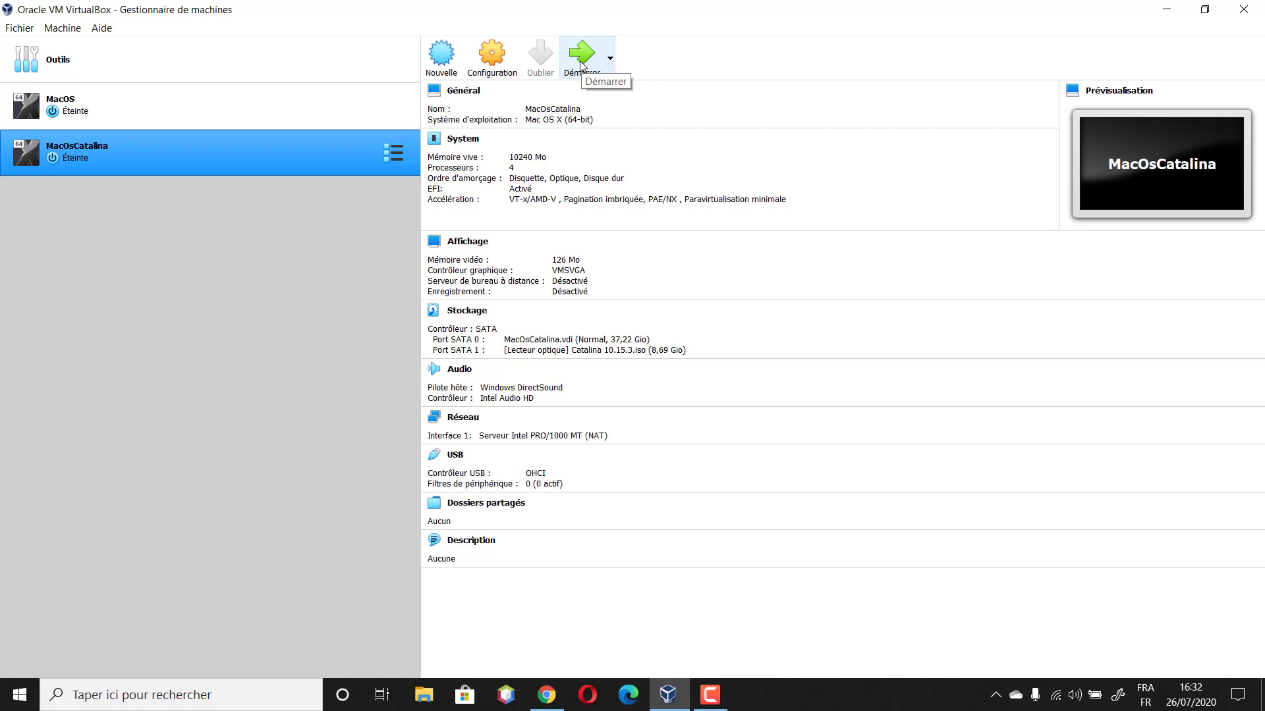
pyautogui.click(580, 61)
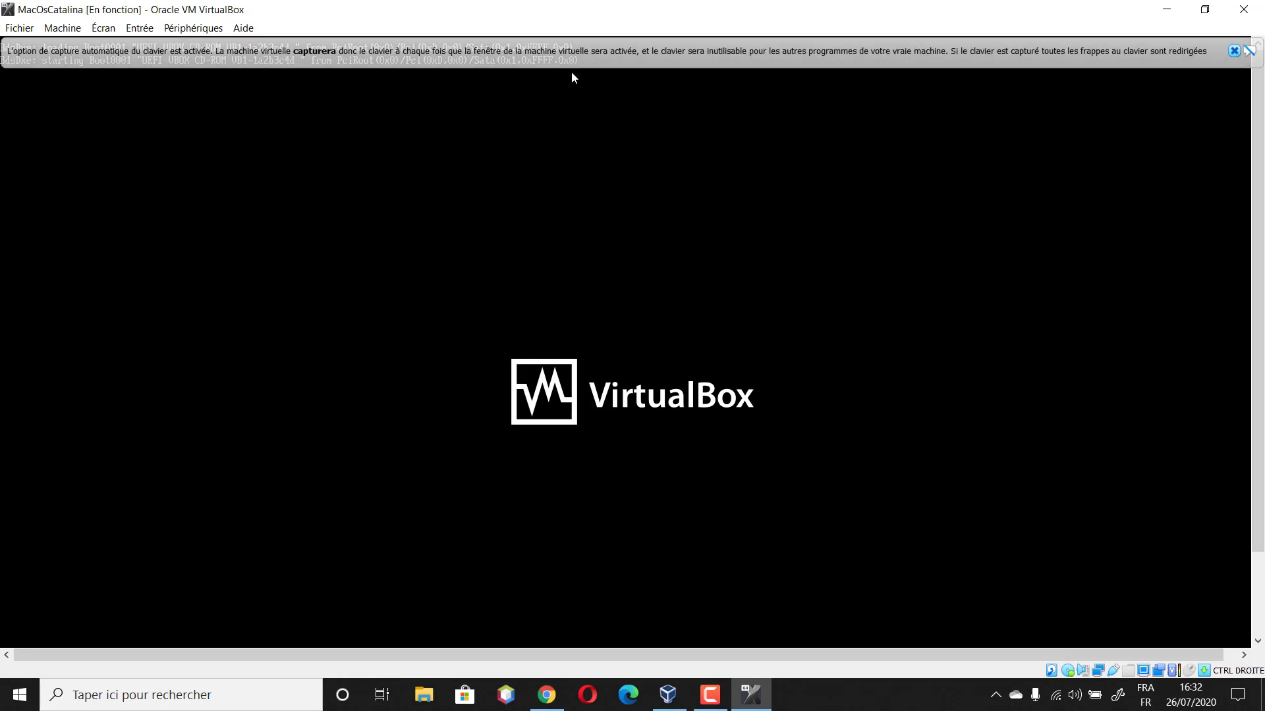
pyautogui.click(1232, 53)
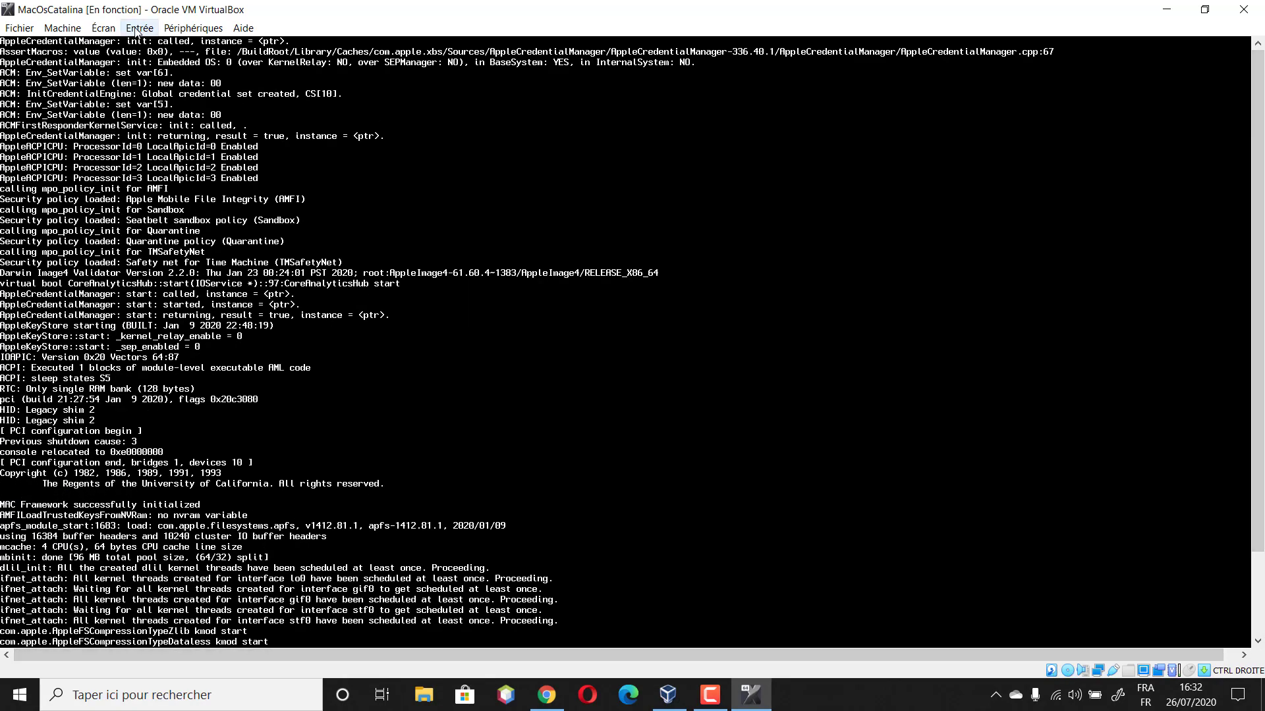
pyautogui.click(103, 28)
pyautogui.click(125, 41)
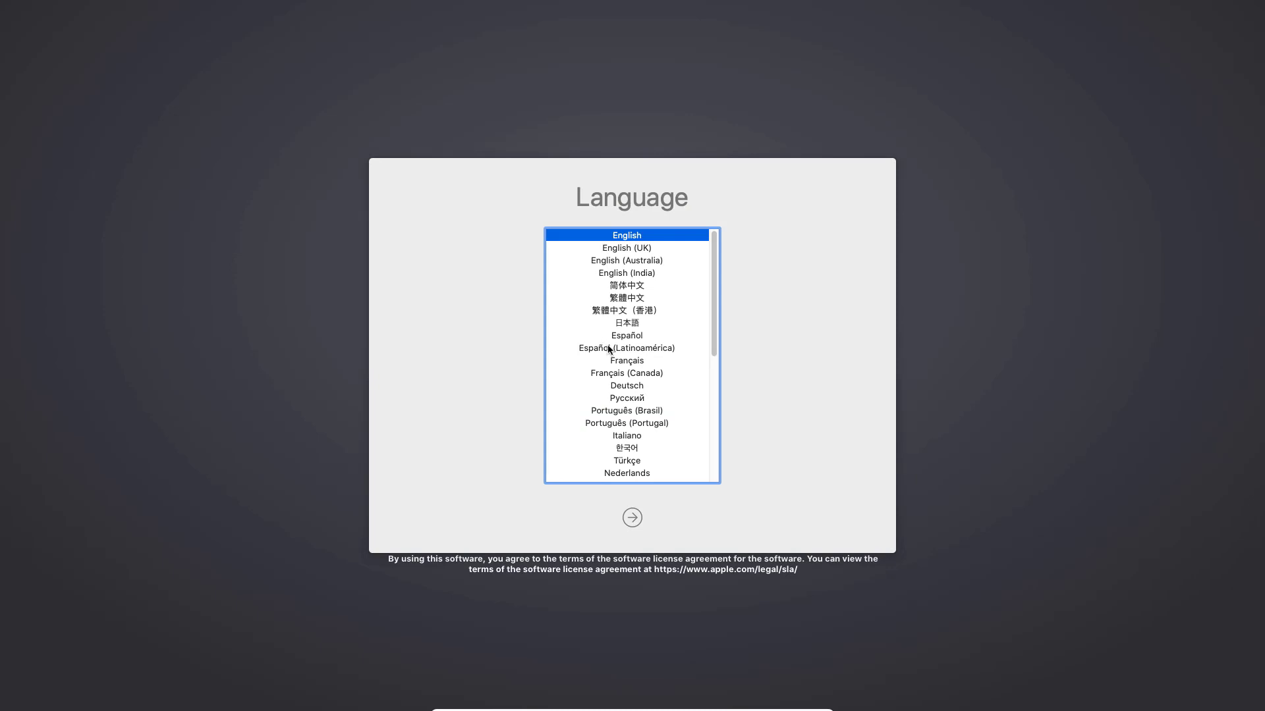
# Step: Choose Français as the macOS installer language and open Utilitaire de disque
pyautogui.click(634, 363)
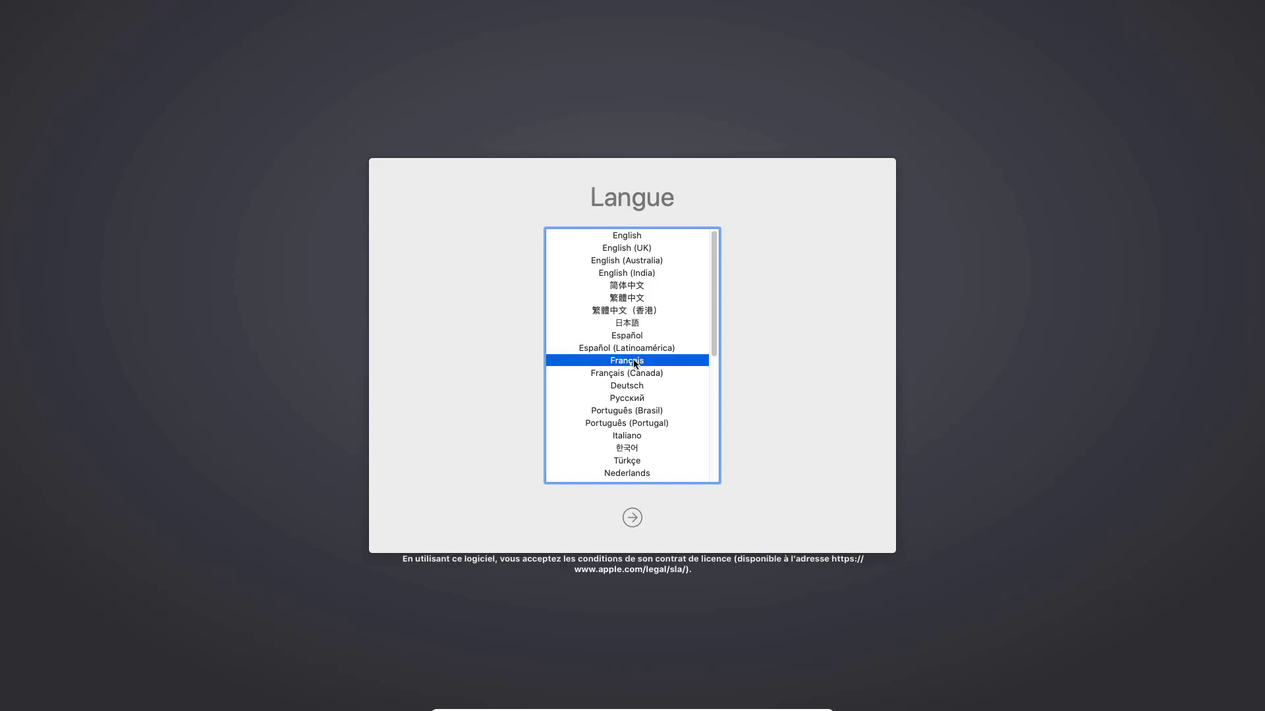
pyautogui.click(626, 517)
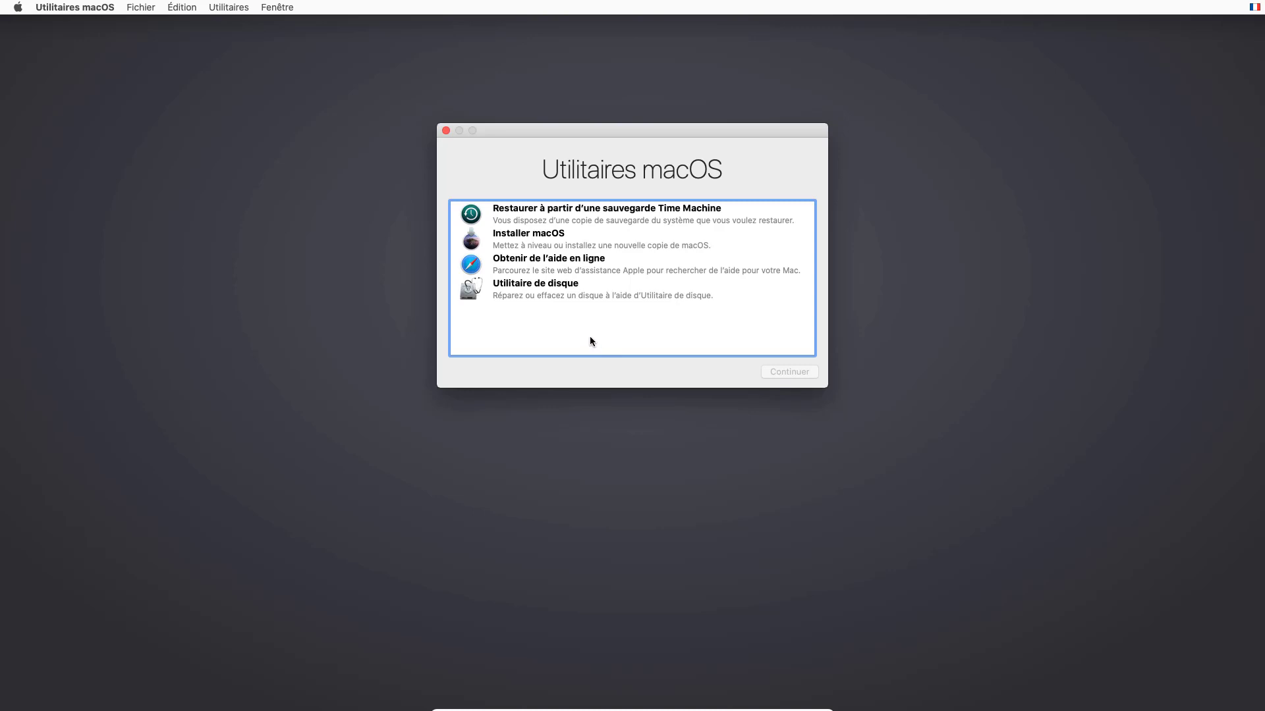
pyautogui.click(543, 290)
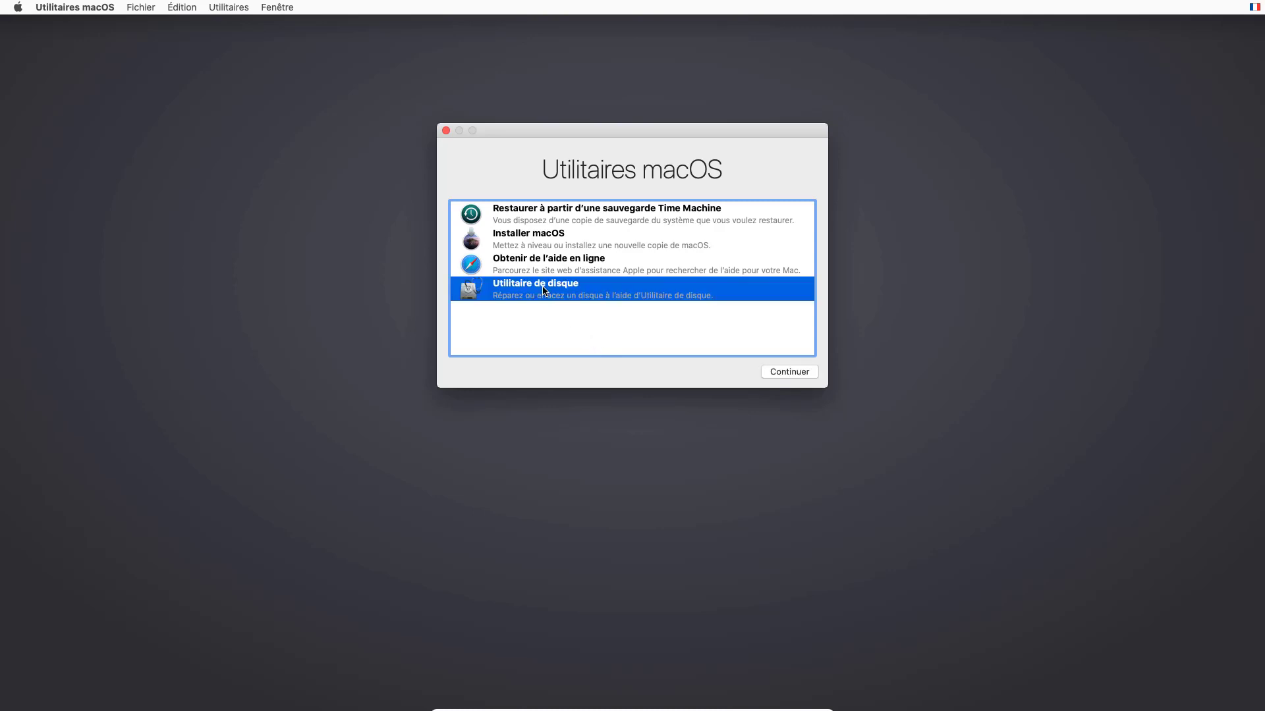
pyautogui.click(788, 372)
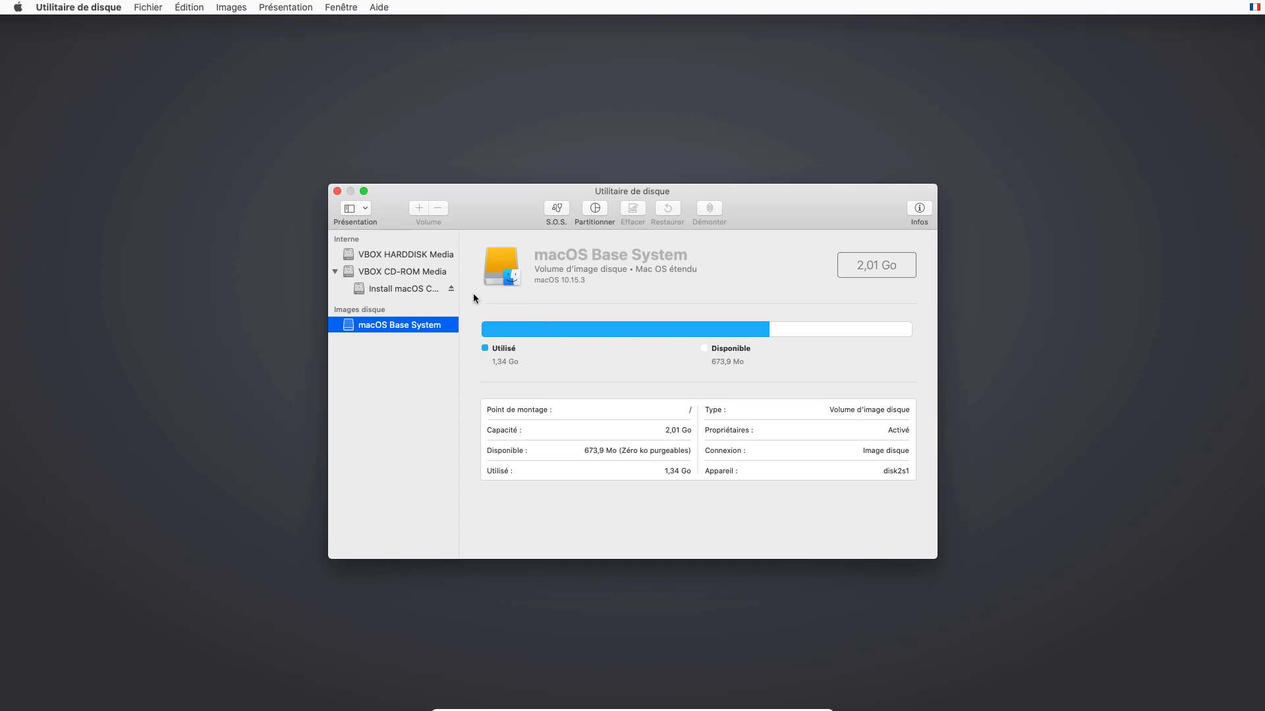
# Step: Erase VBOX HARDDISK Media with the name MacOs, Mac OS étendu (journalisé) format and GUID partition table, and close Utilitaire de disque
pyautogui.click(422, 256)
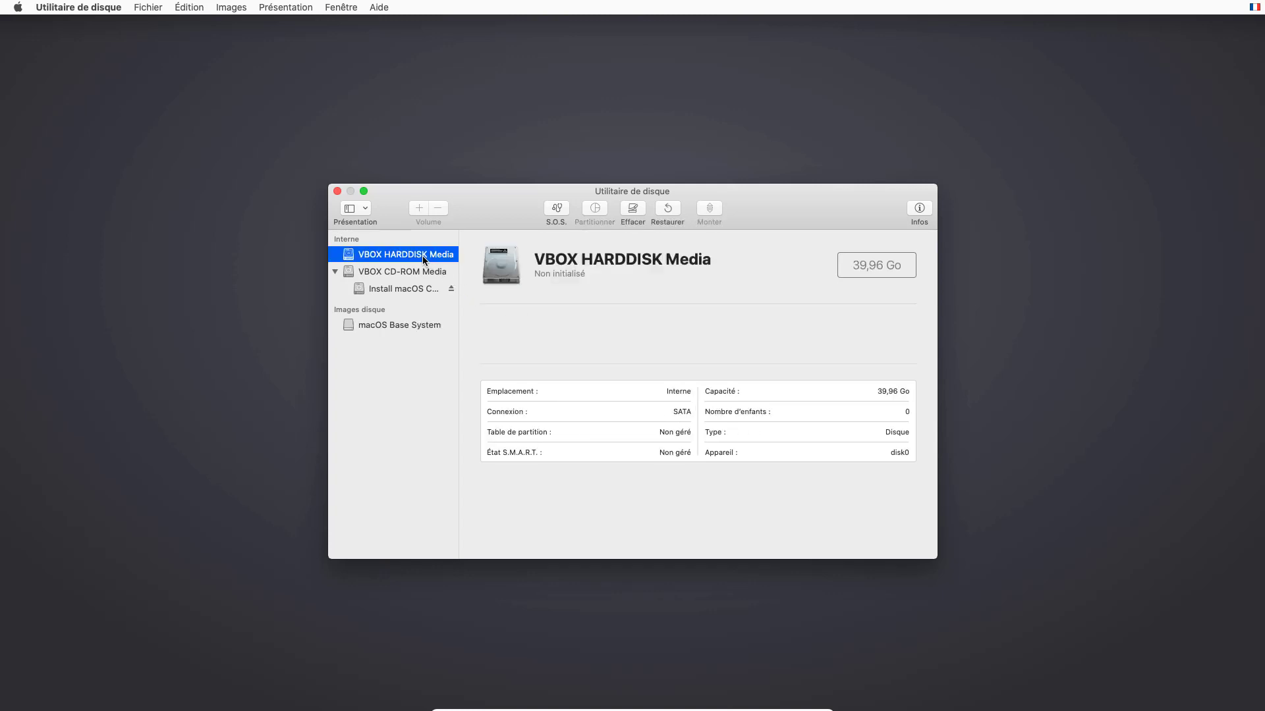
pyautogui.click(631, 209)
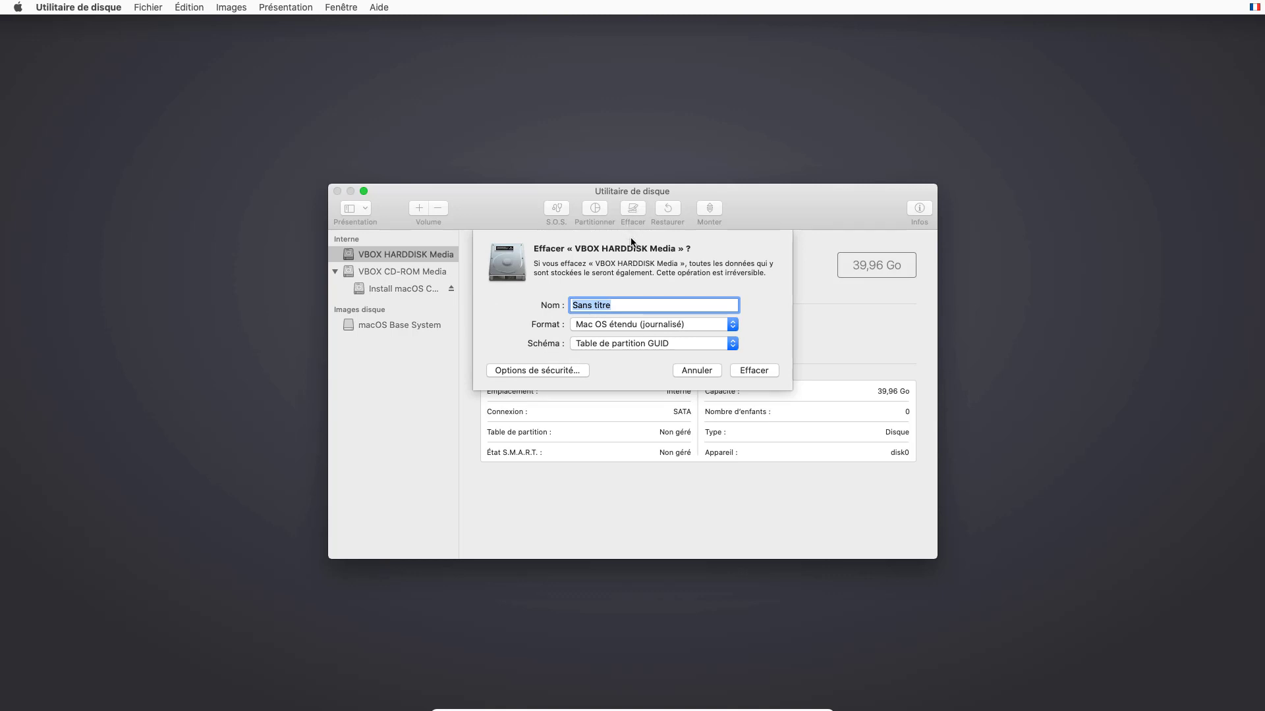
pyautogui.write('MacOs')
pyautogui.click(747, 368)
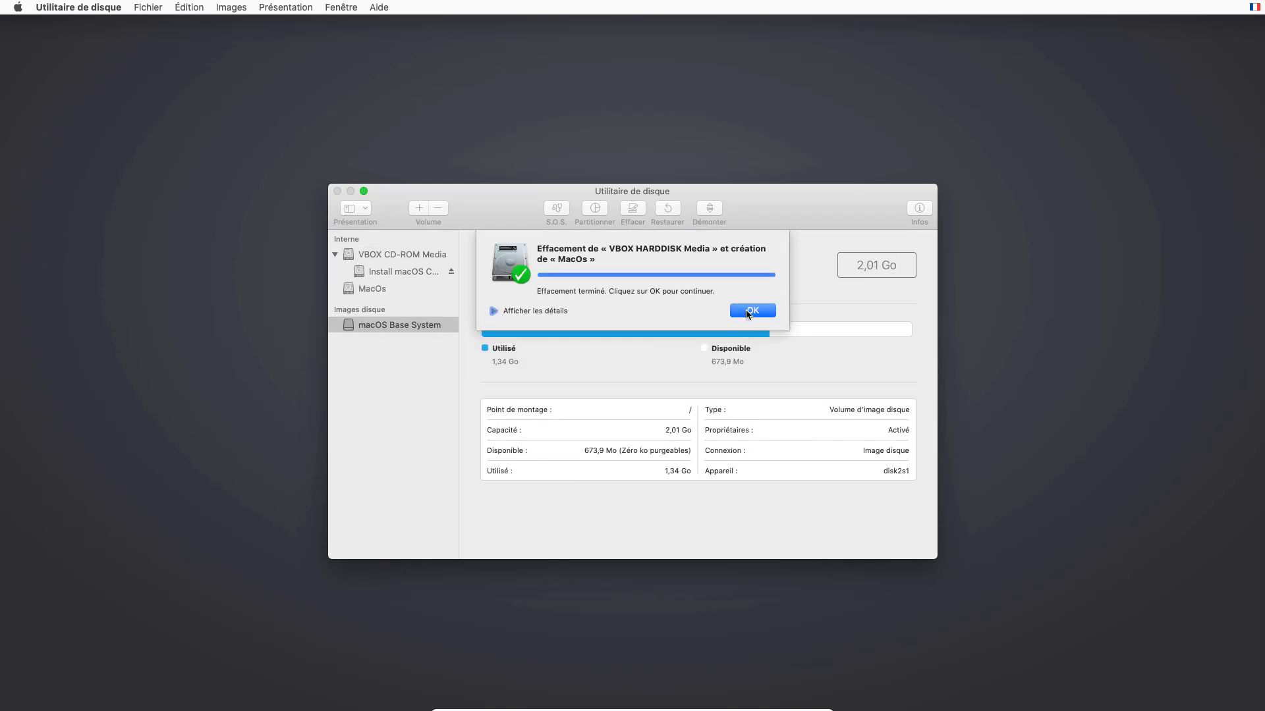
pyautogui.click(745, 314)
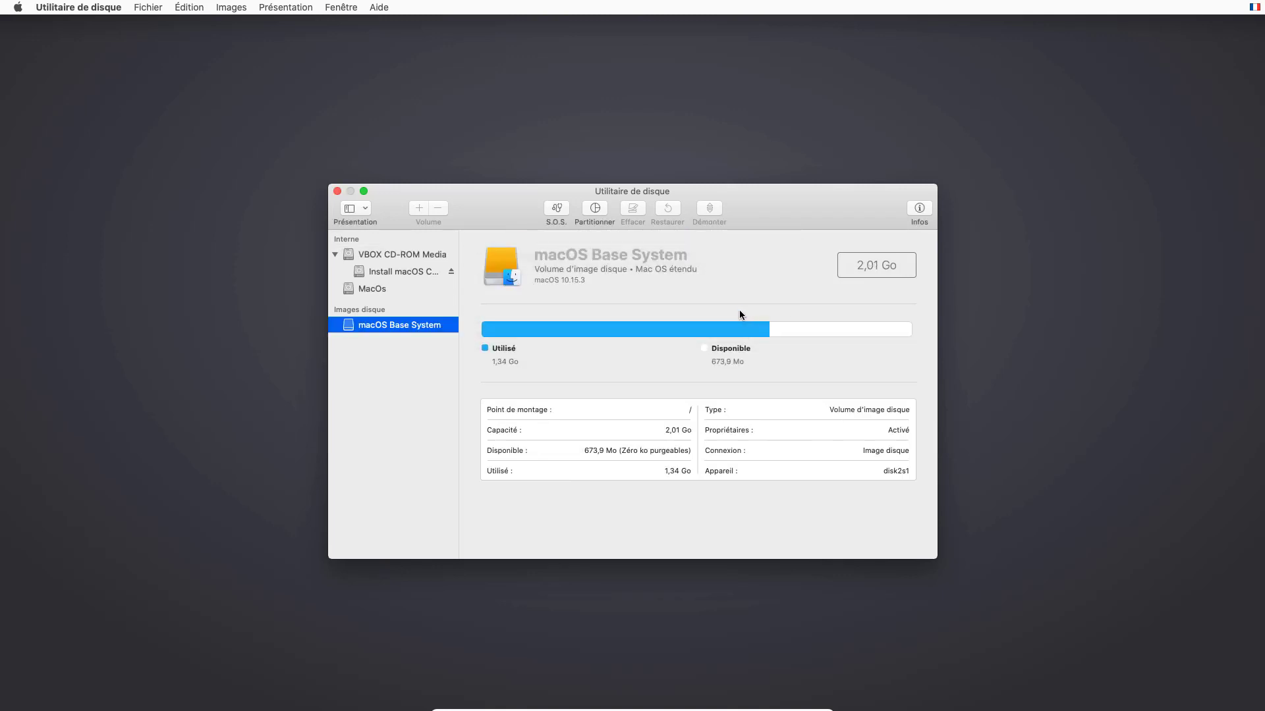
pyautogui.click(338, 191)
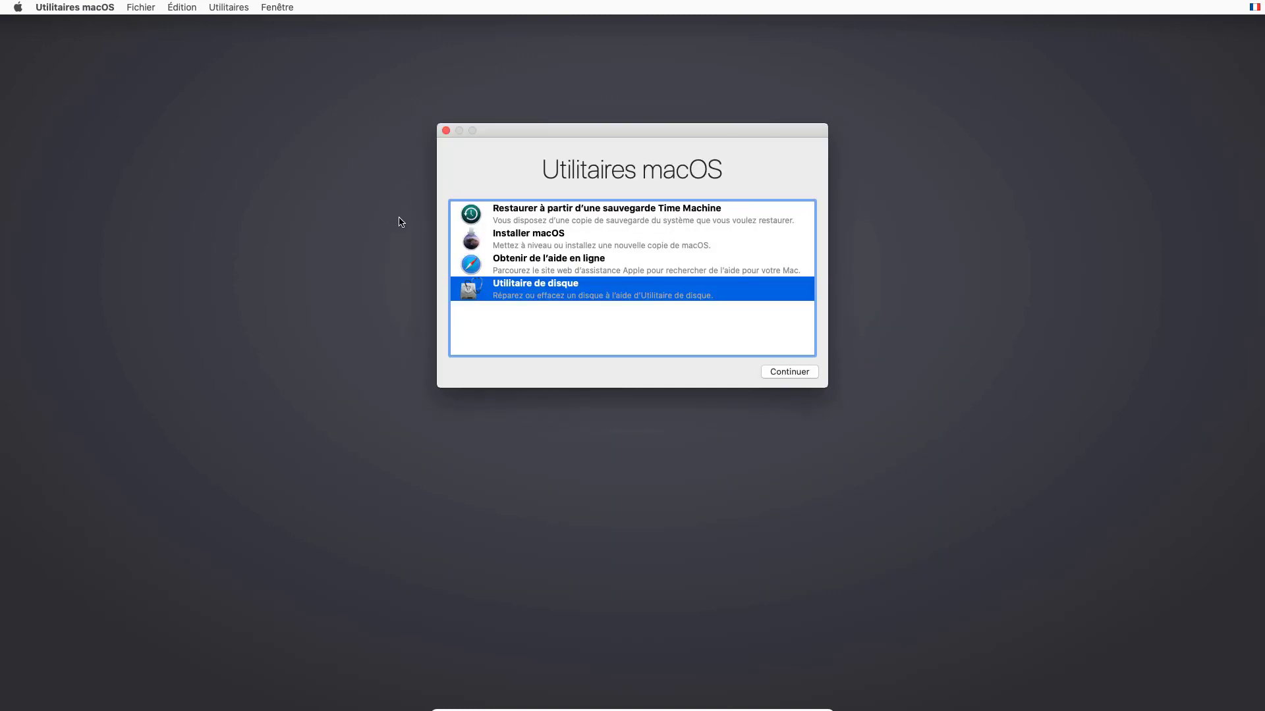
# Step: Launch the macOS Catalina installation on the MacOs disk, accepting the software licence agreement
pyautogui.click(528, 239)
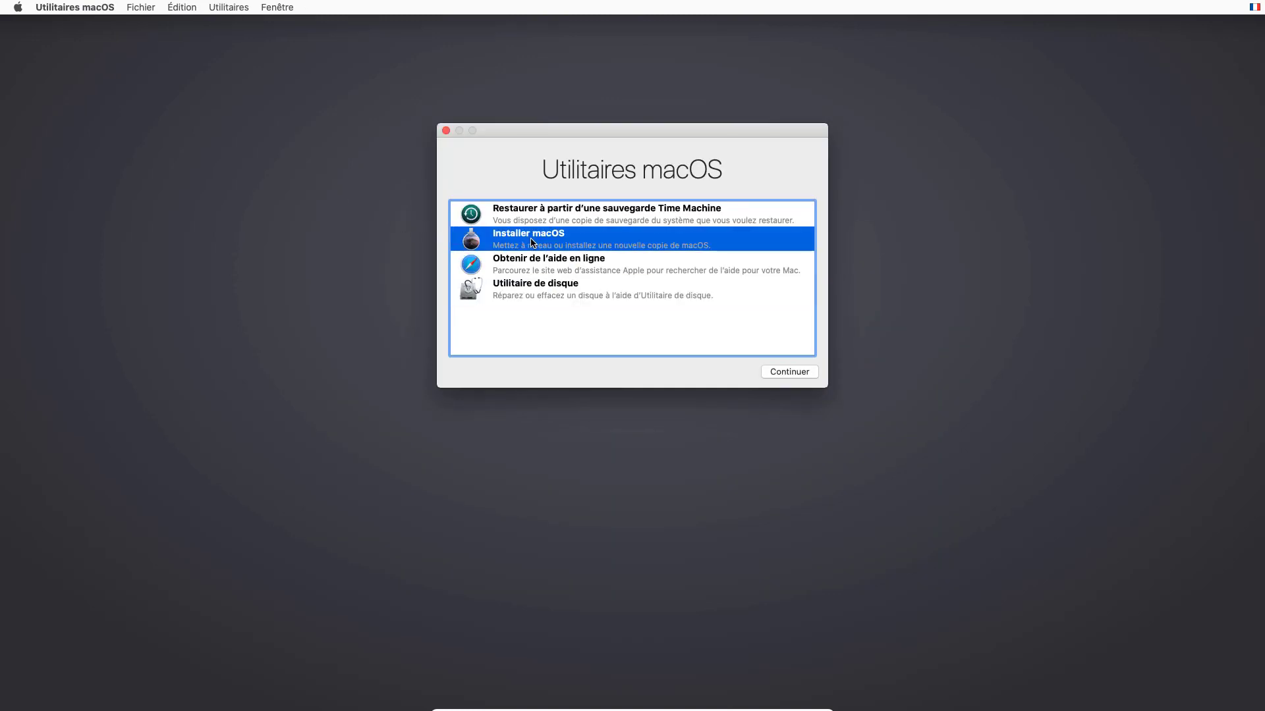
pyautogui.click(777, 372)
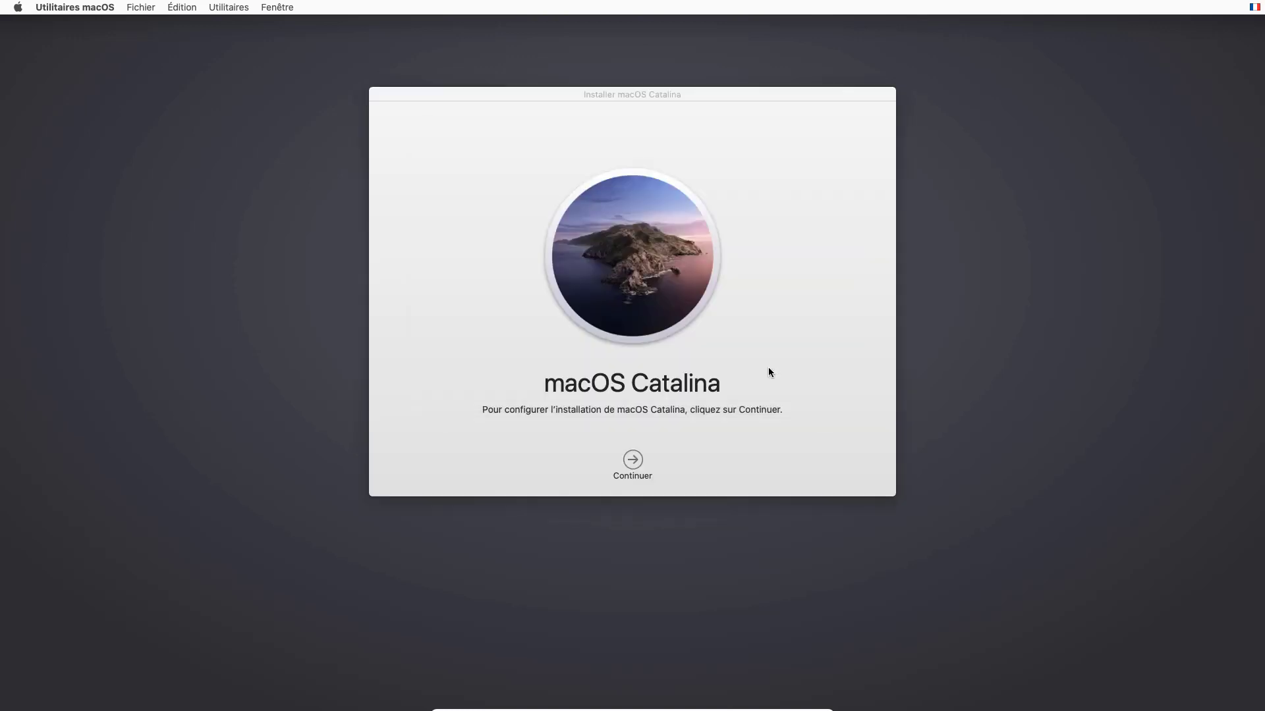
pyautogui.click(633, 462)
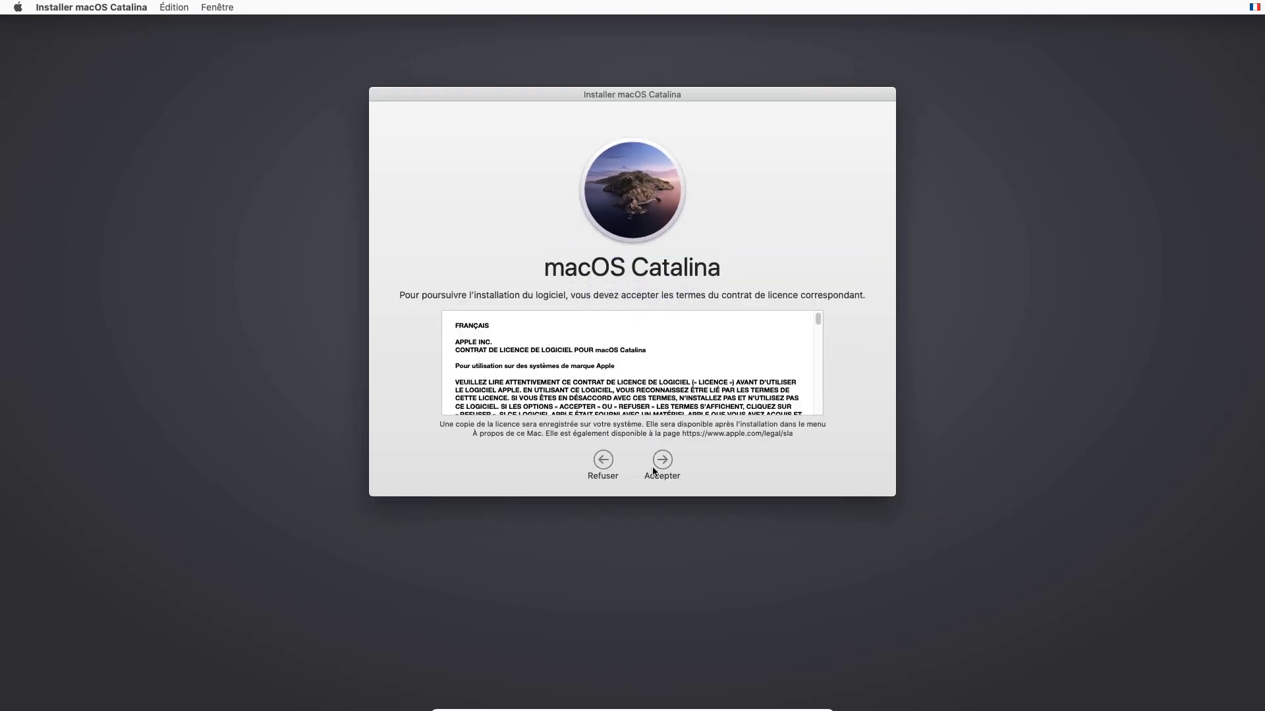
pyautogui.click(669, 467)
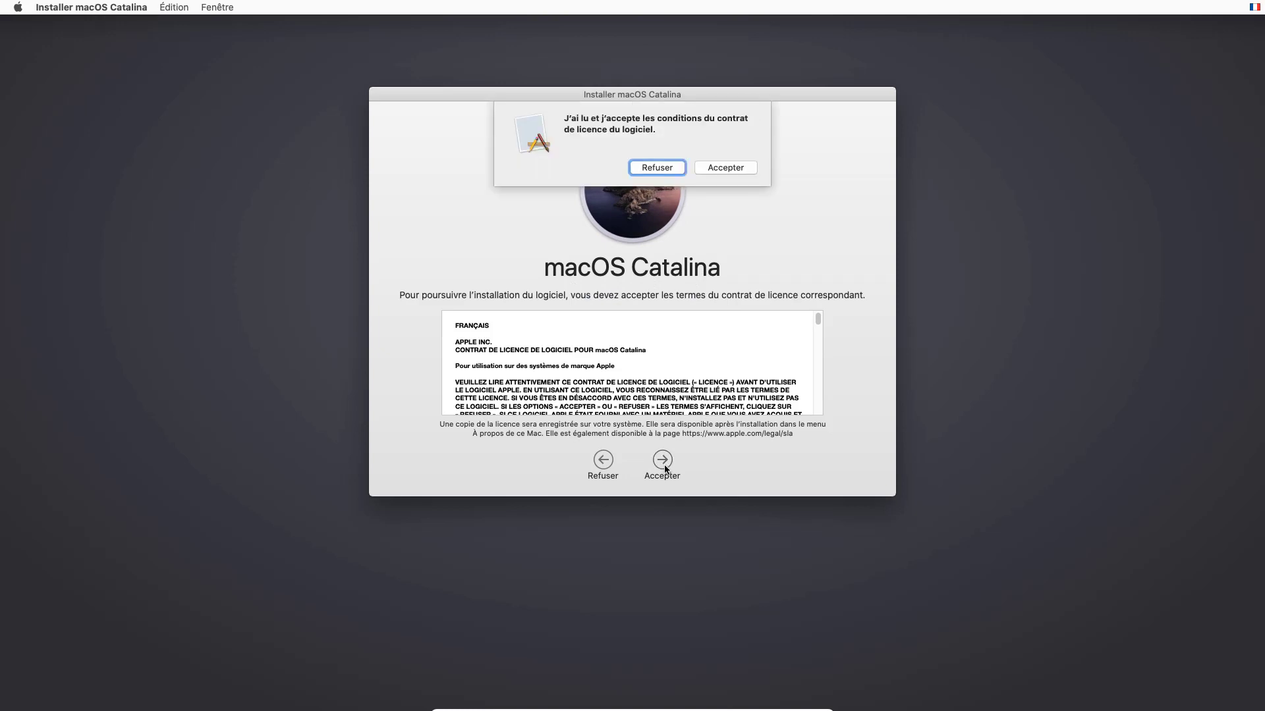
pyautogui.click(727, 168)
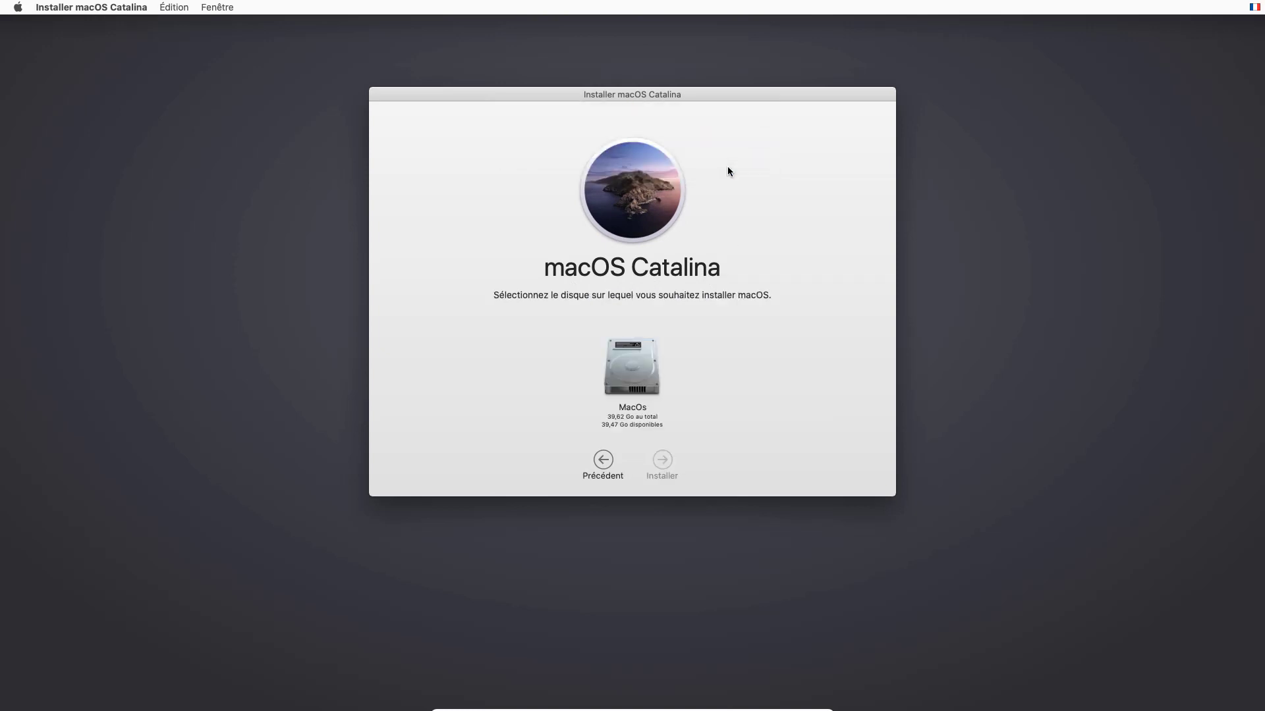
pyautogui.click(637, 387)
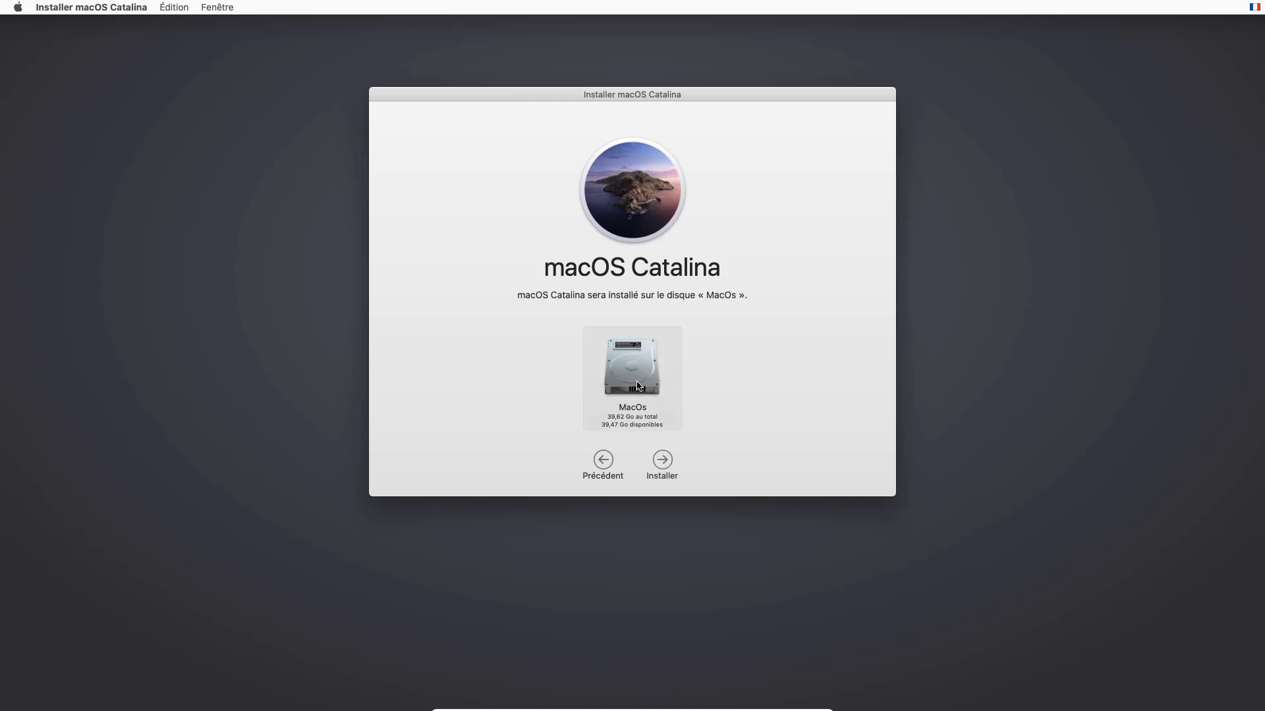
pyautogui.click(668, 459)
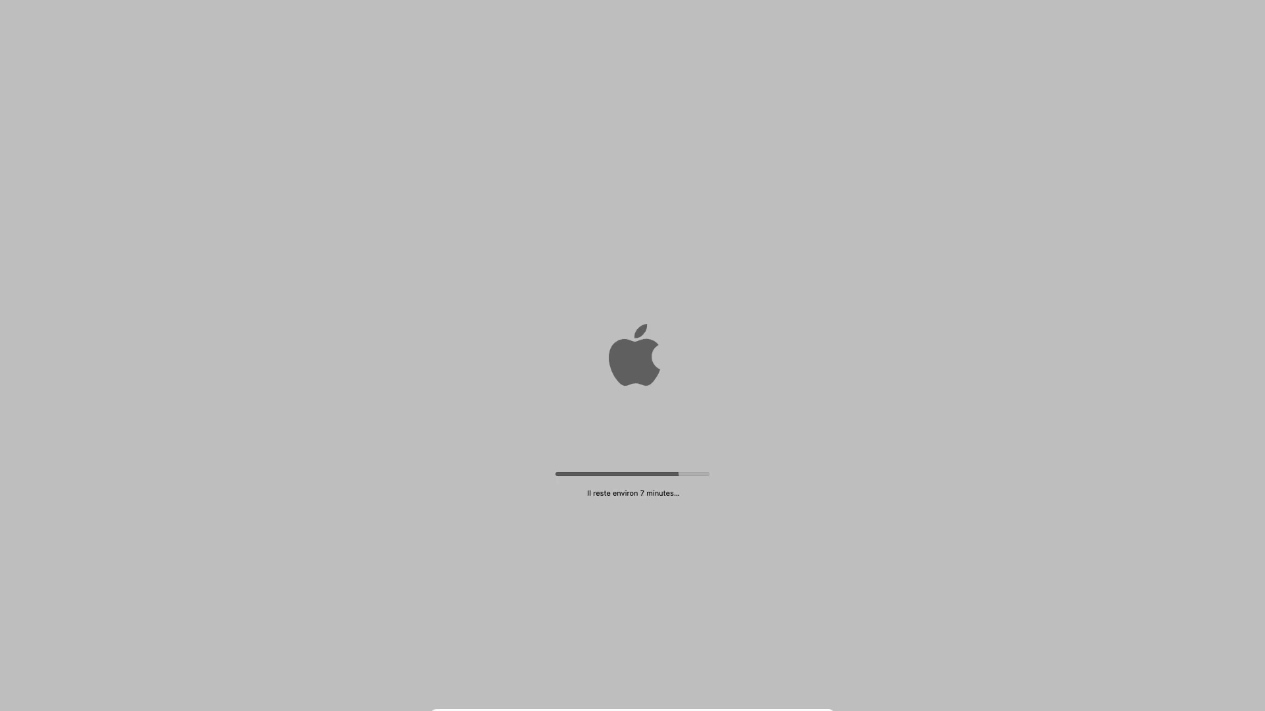
# Step: Exit full-screen mode, power off the MacOsCatalina virtual machine and return to the VirtualBox manager
pyautogui.moveTo(595, 706)
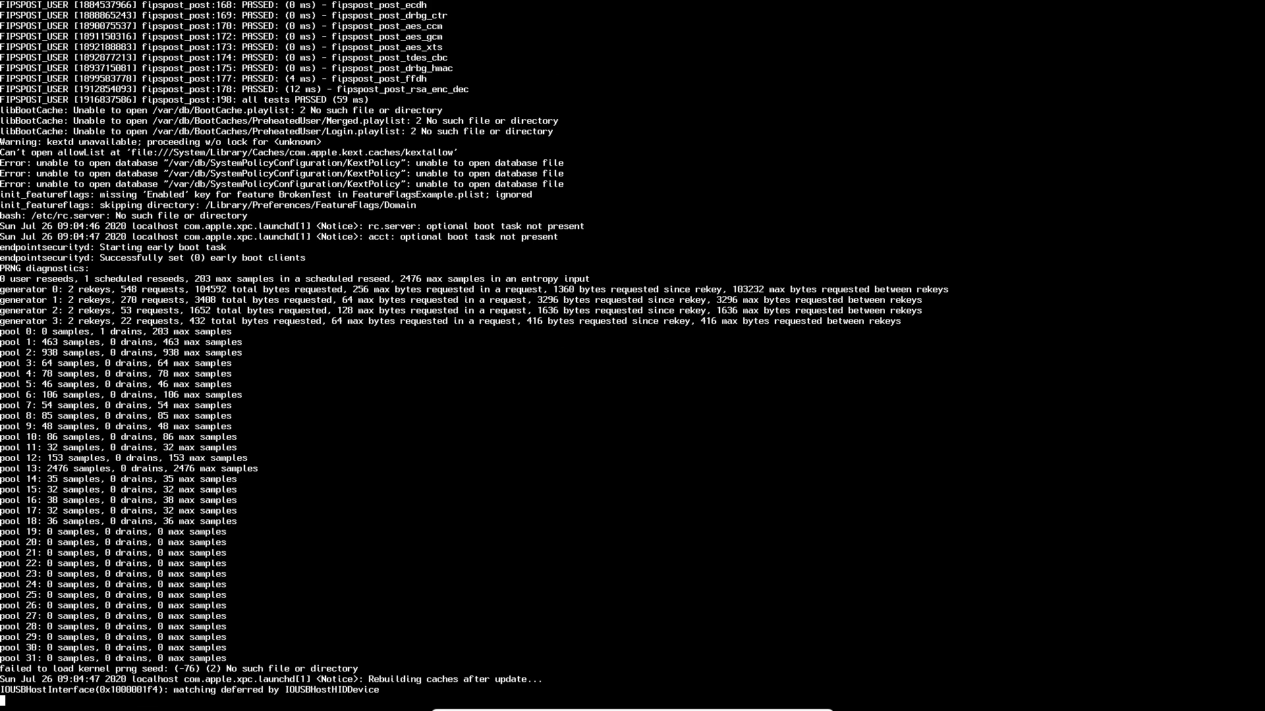
pyautogui.press('Control_R+f')
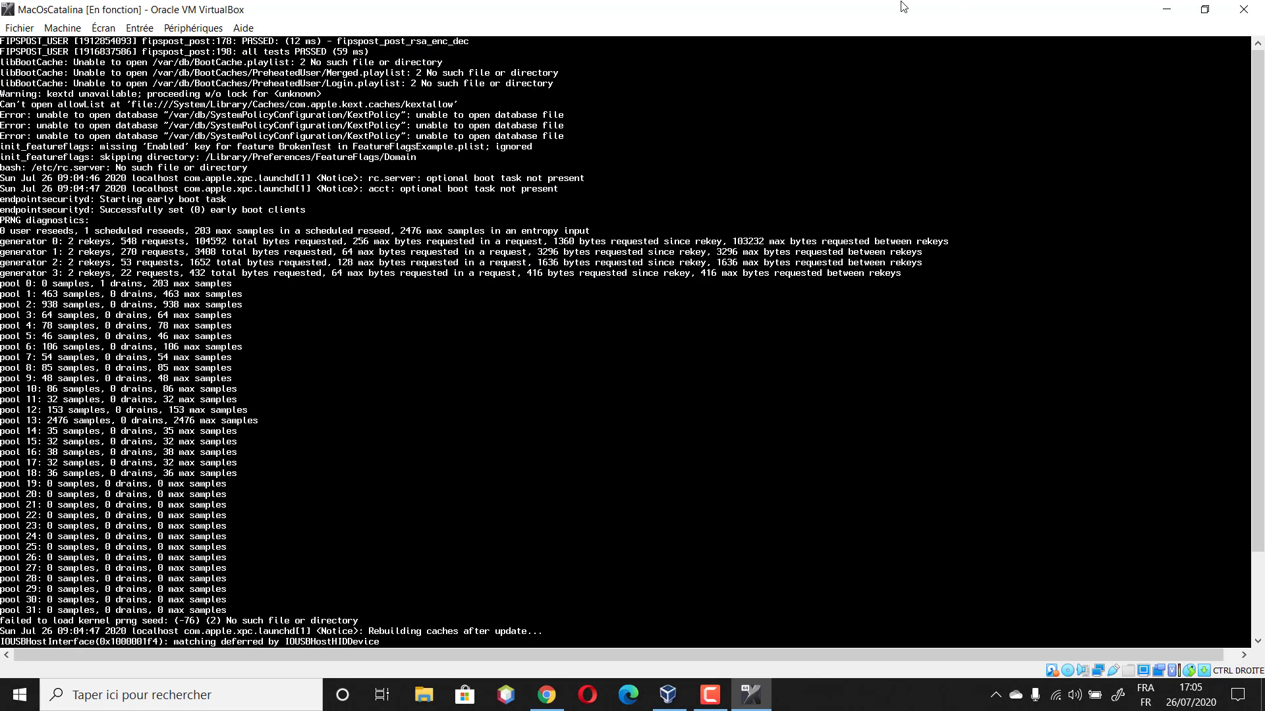
pyautogui.click(1241, 13)
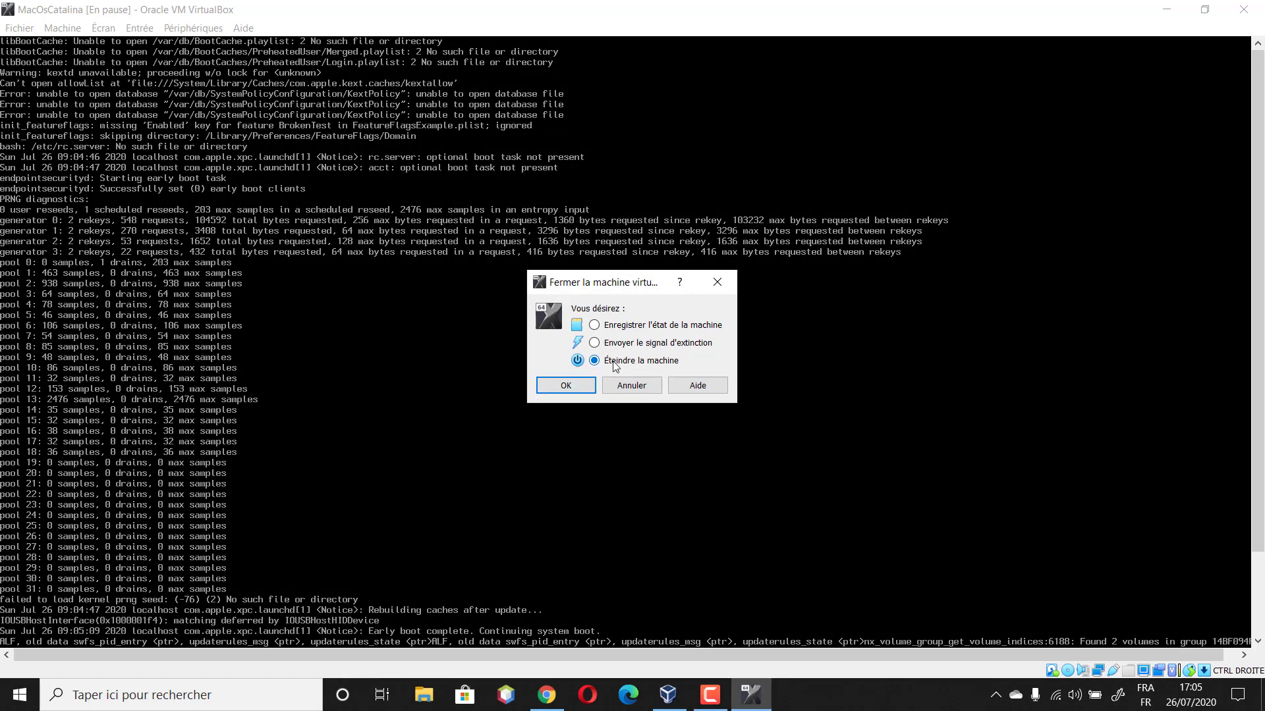
pyautogui.click(572, 386)
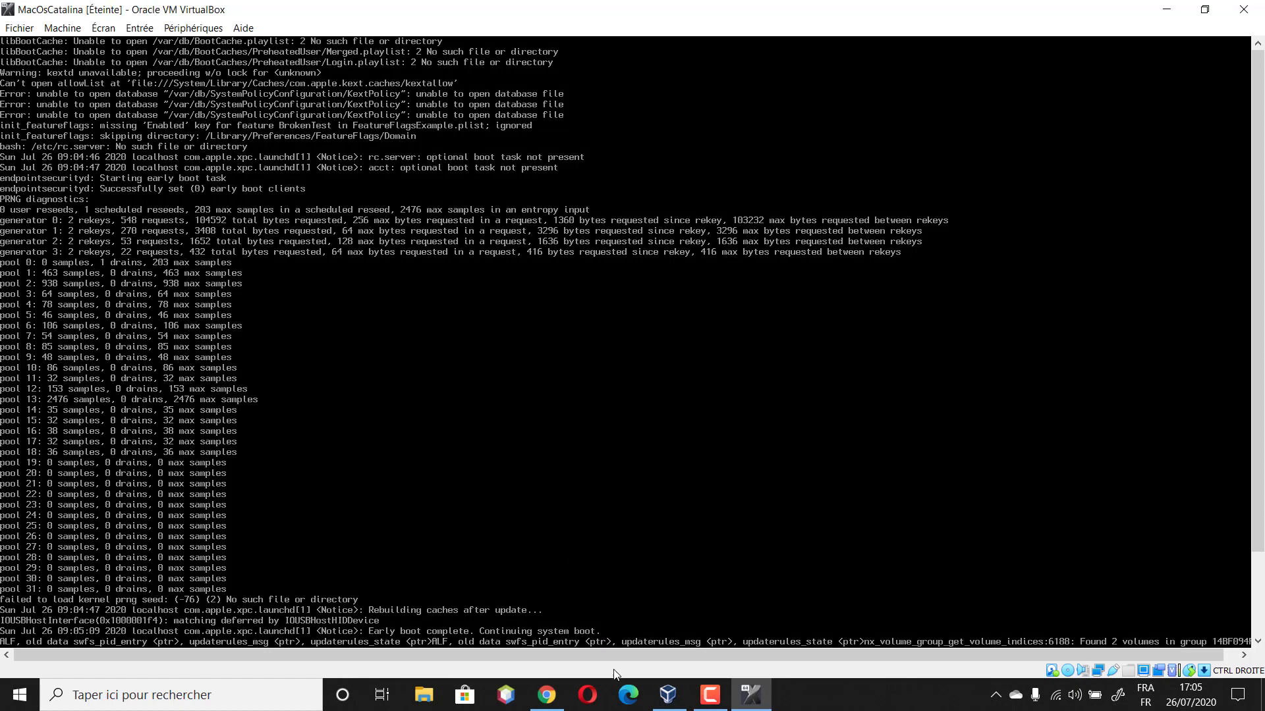
pyautogui.click(665, 694)
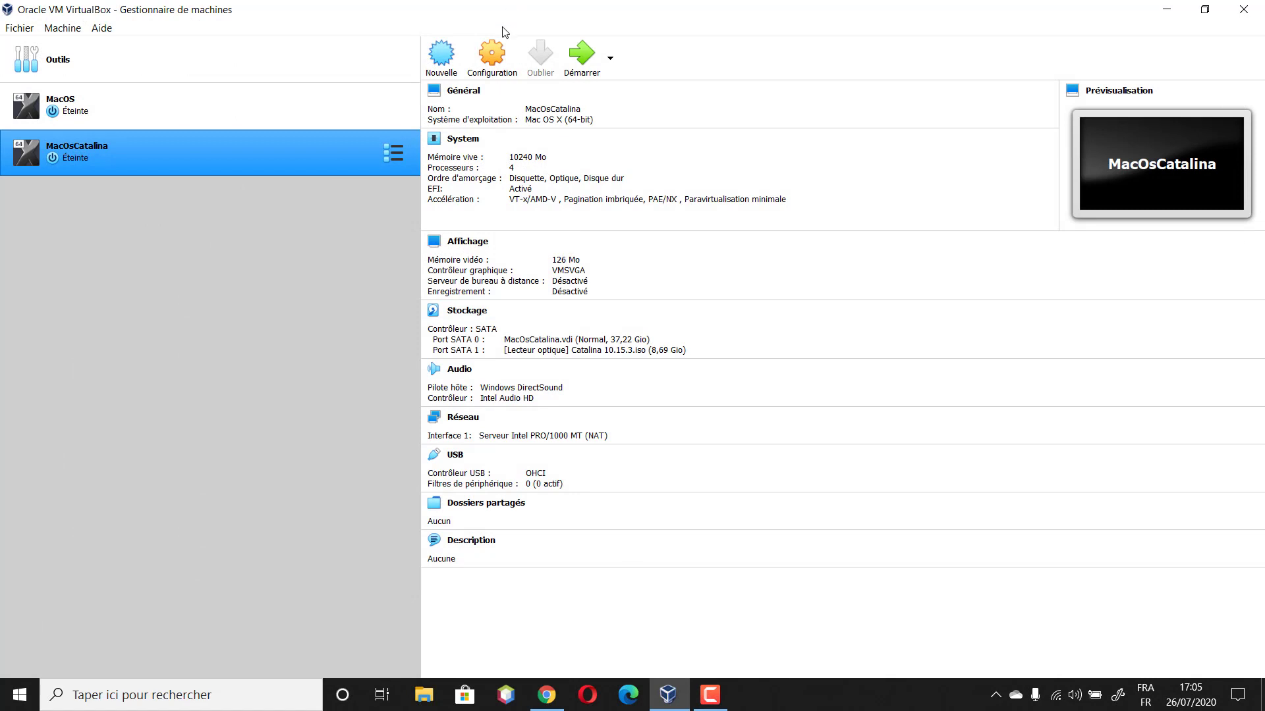
# Step: Remove the Catalina 10.15.3.iso optical drive from the MacOsCatalina machine's storage and save the settings
pyautogui.click(502, 64)
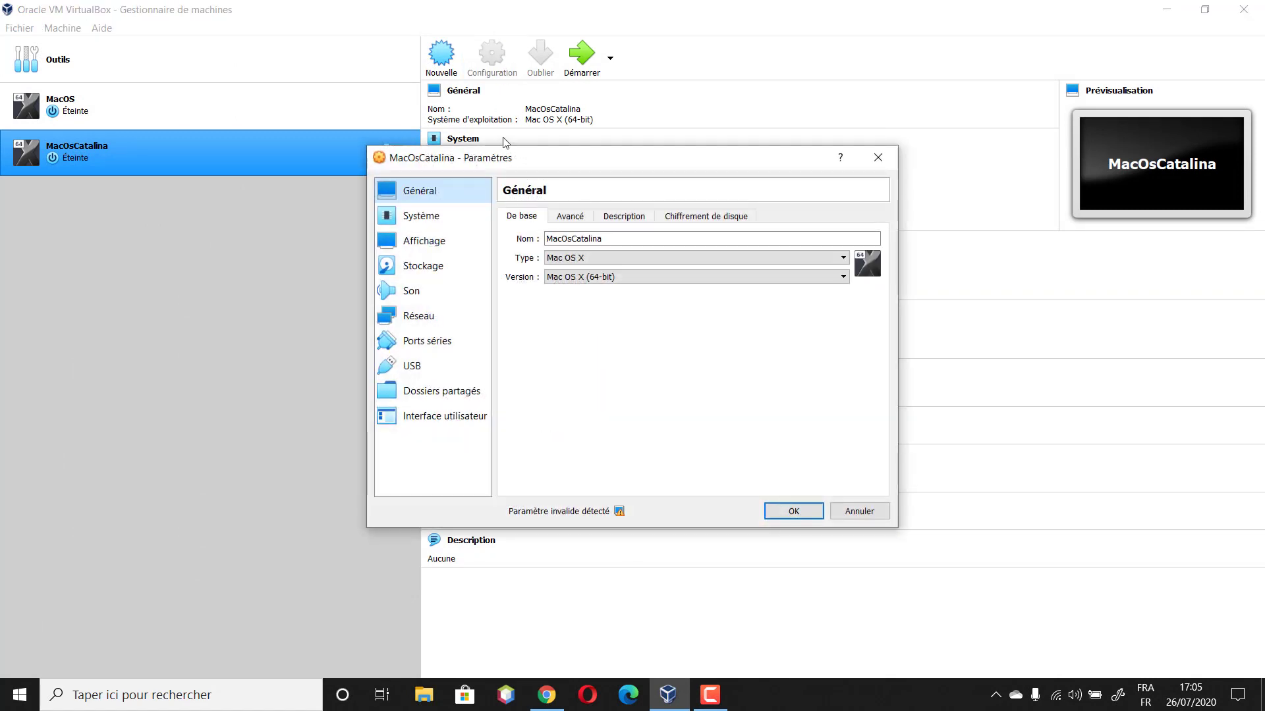
pyautogui.click(444, 269)
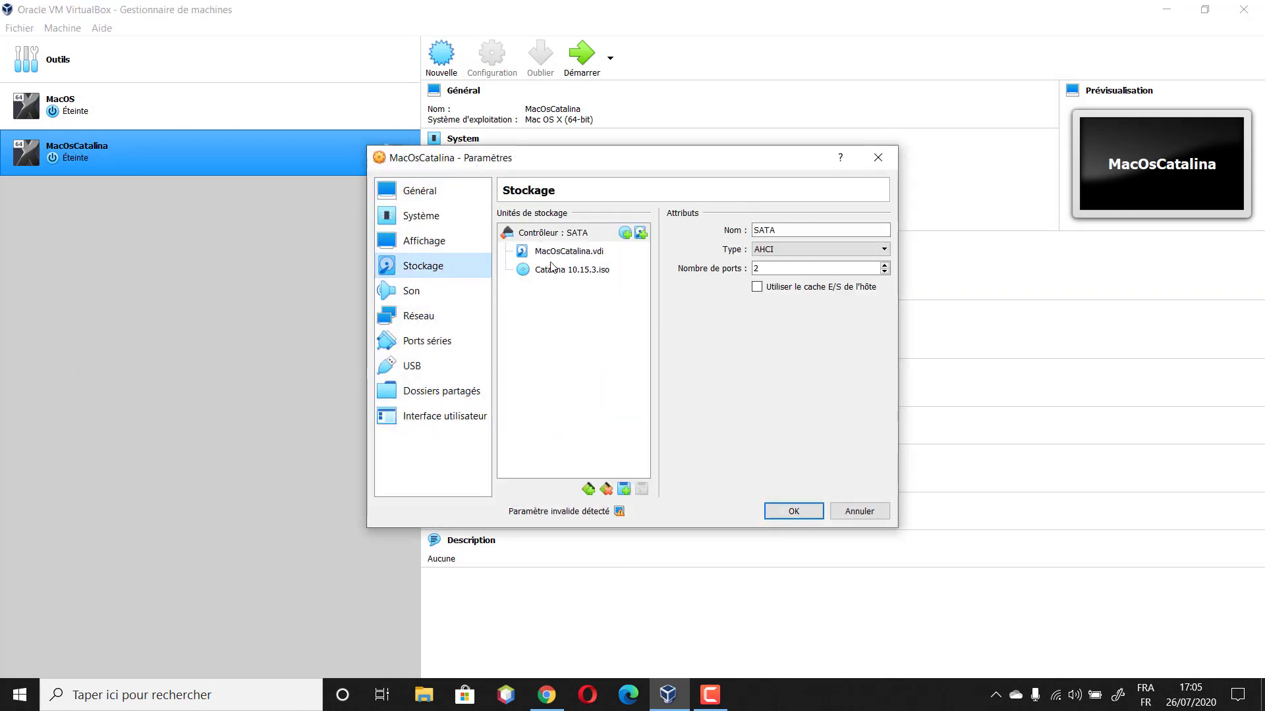
pyautogui.click(584, 273)
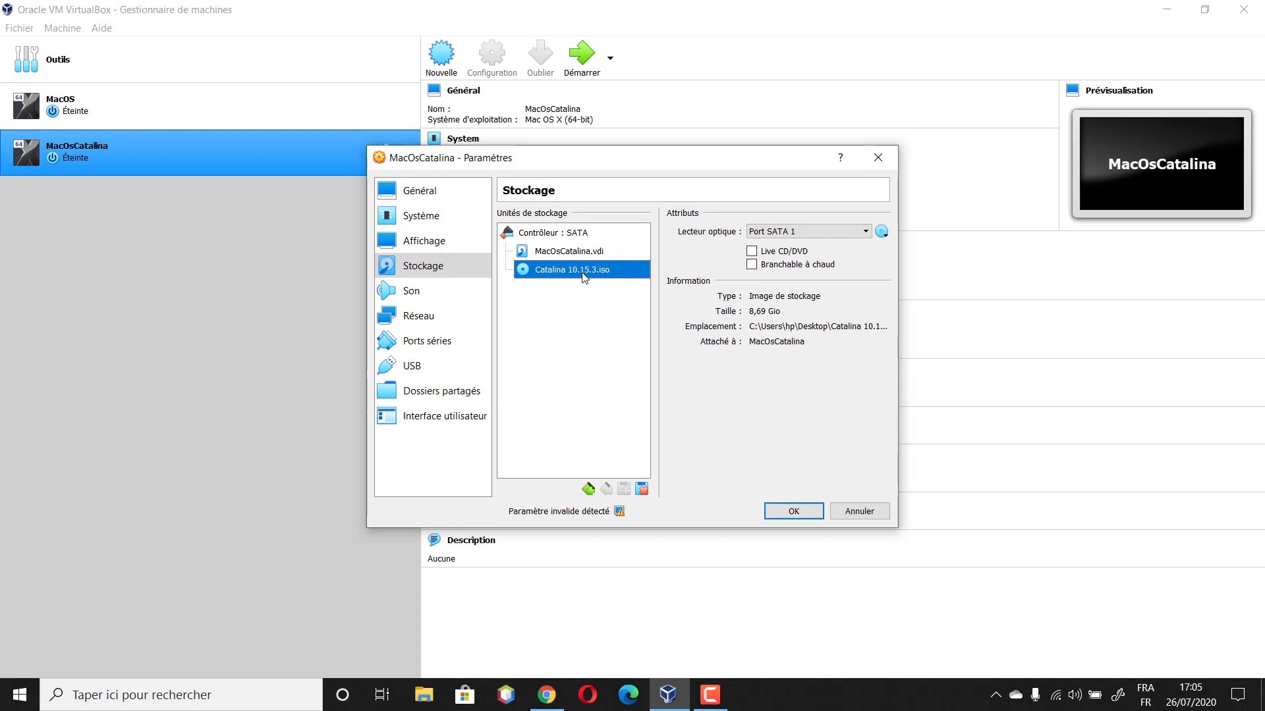
pyautogui.click(642, 489)
pyautogui.click(600, 400)
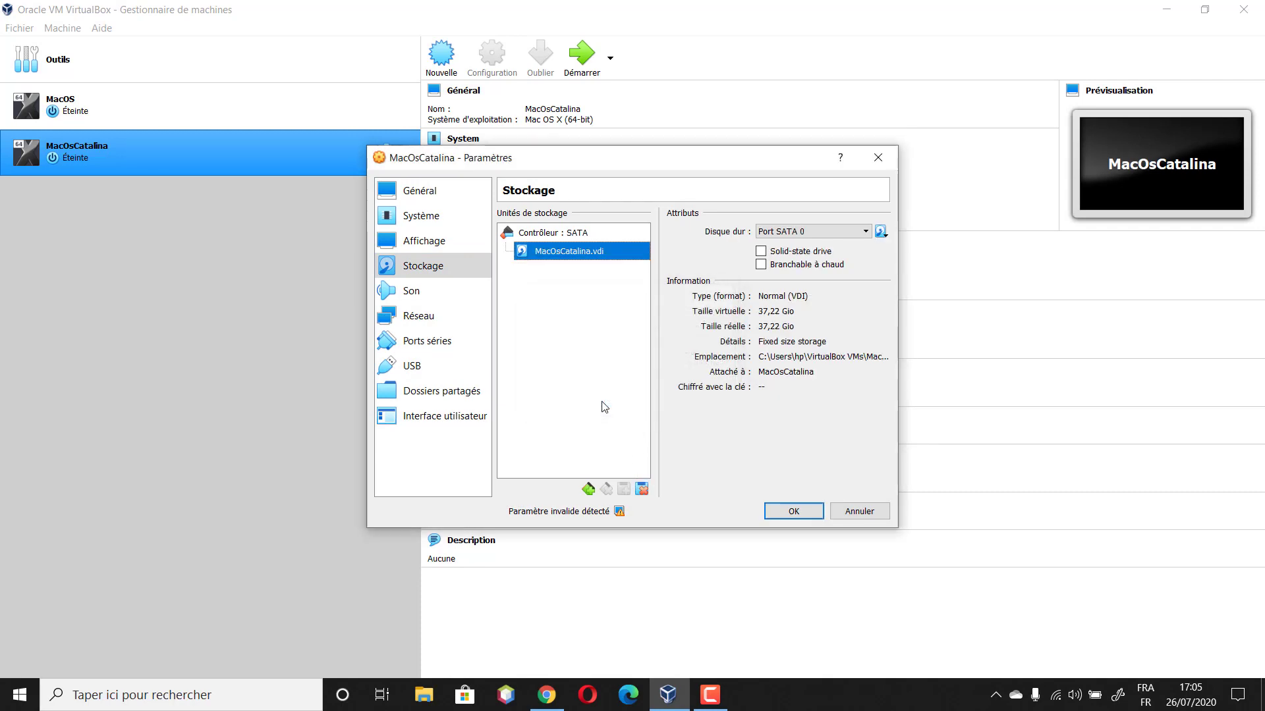
pyautogui.click(702, 700)
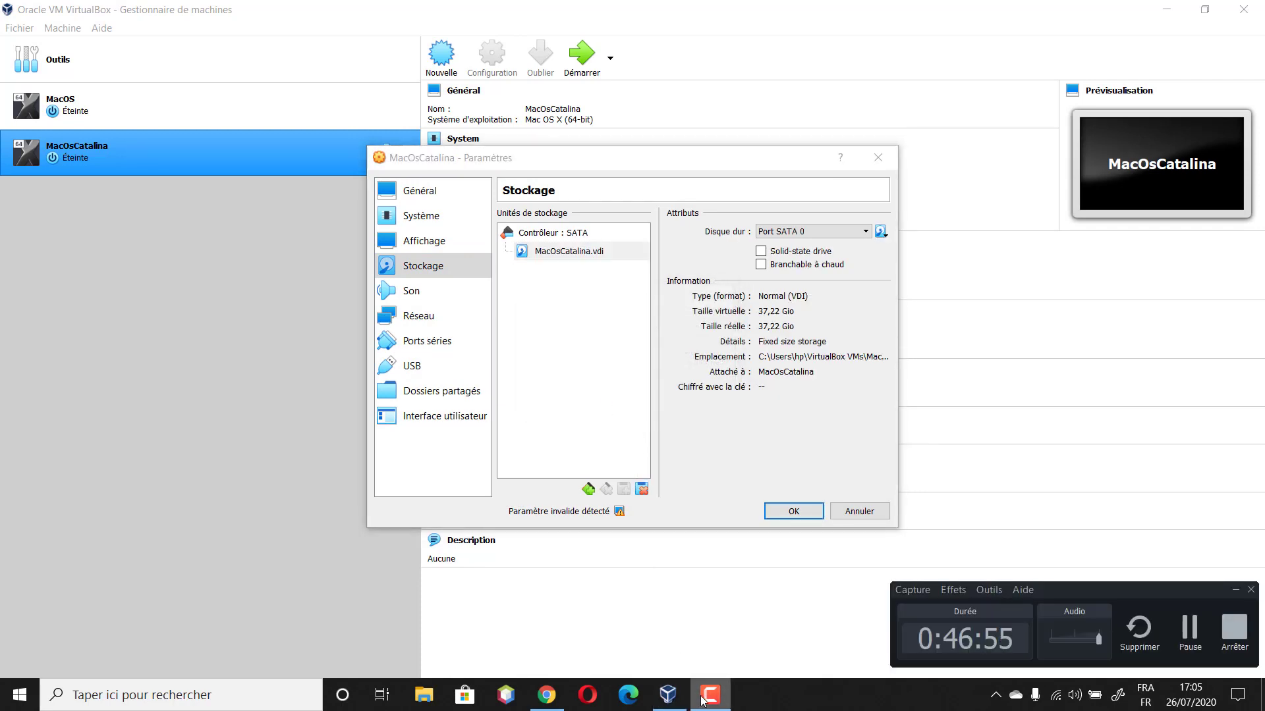
pyautogui.click(1229, 592)
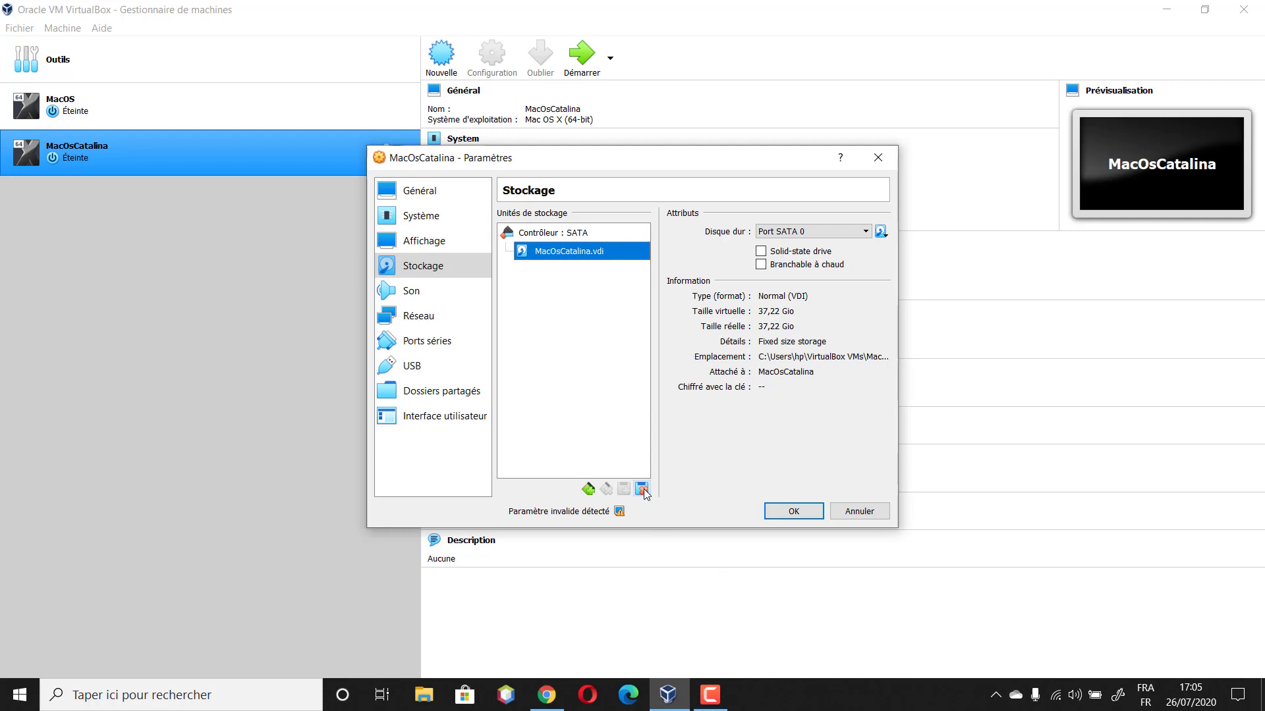
pyautogui.click(785, 514)
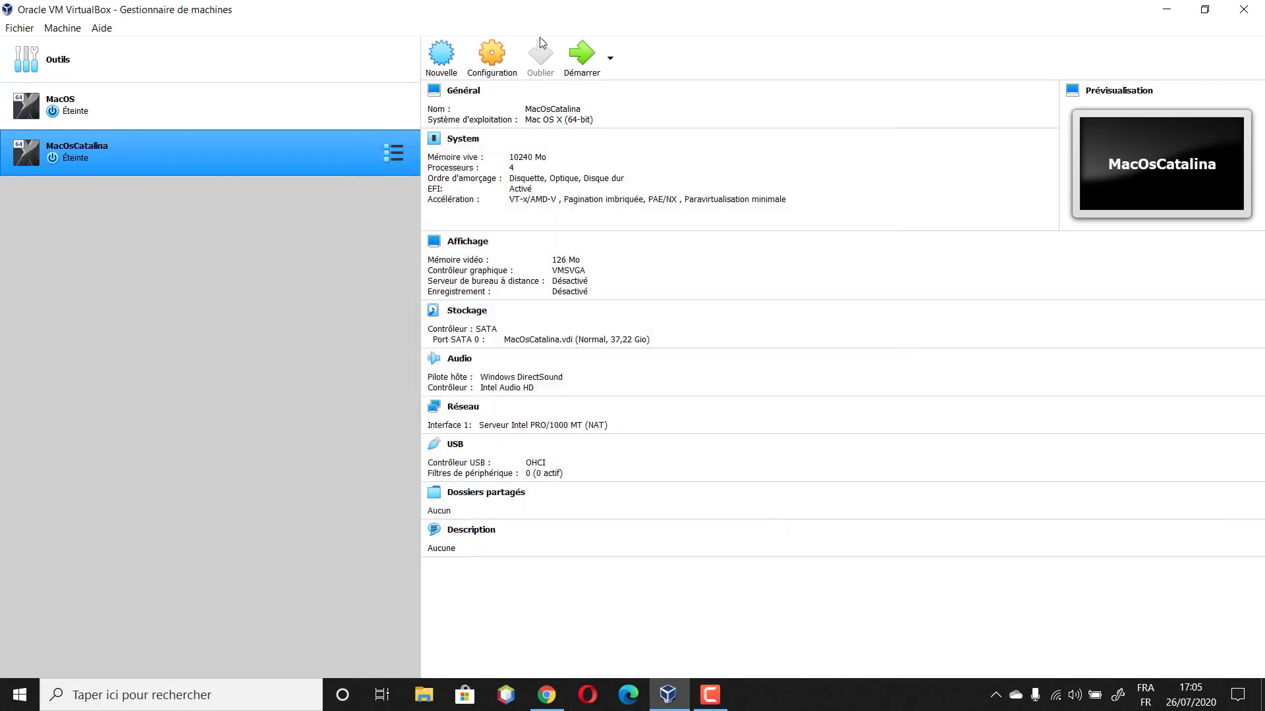
# Step: Start the MacOsCatalina virtual machine and switch its display to full-screen mode
pyautogui.click(579, 61)
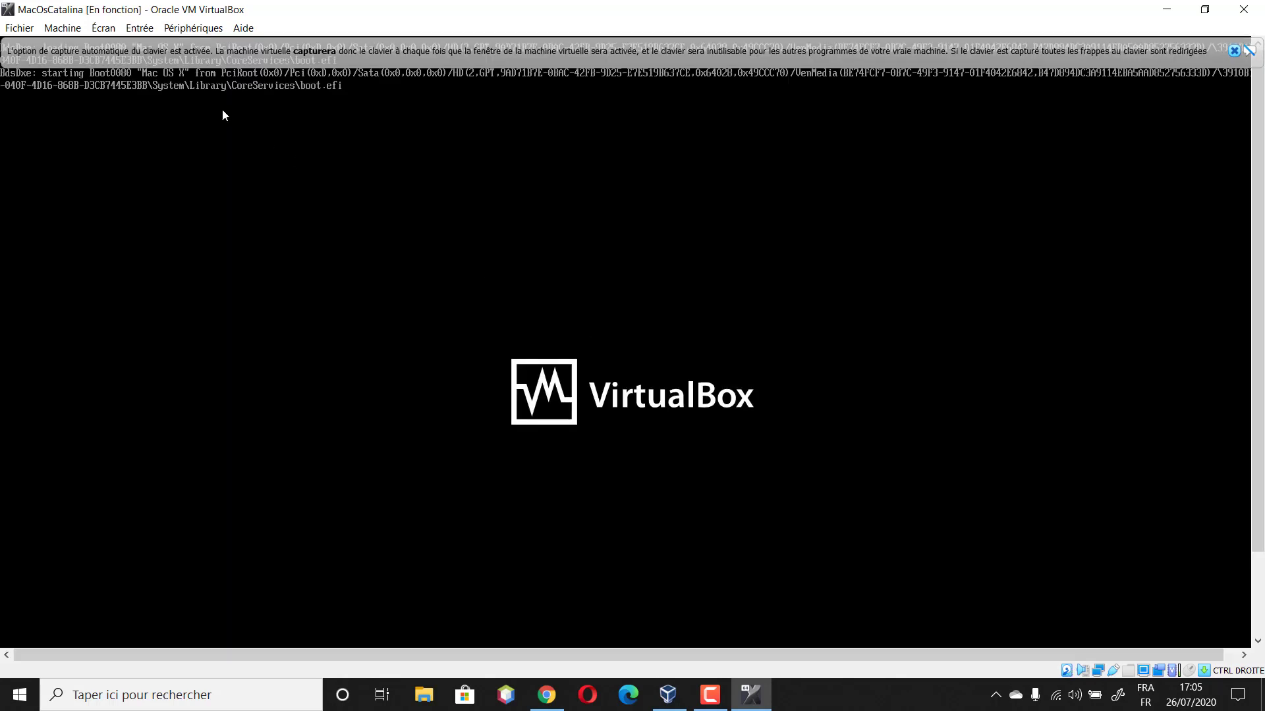
pyautogui.click(103, 28)
pyautogui.click(113, 46)
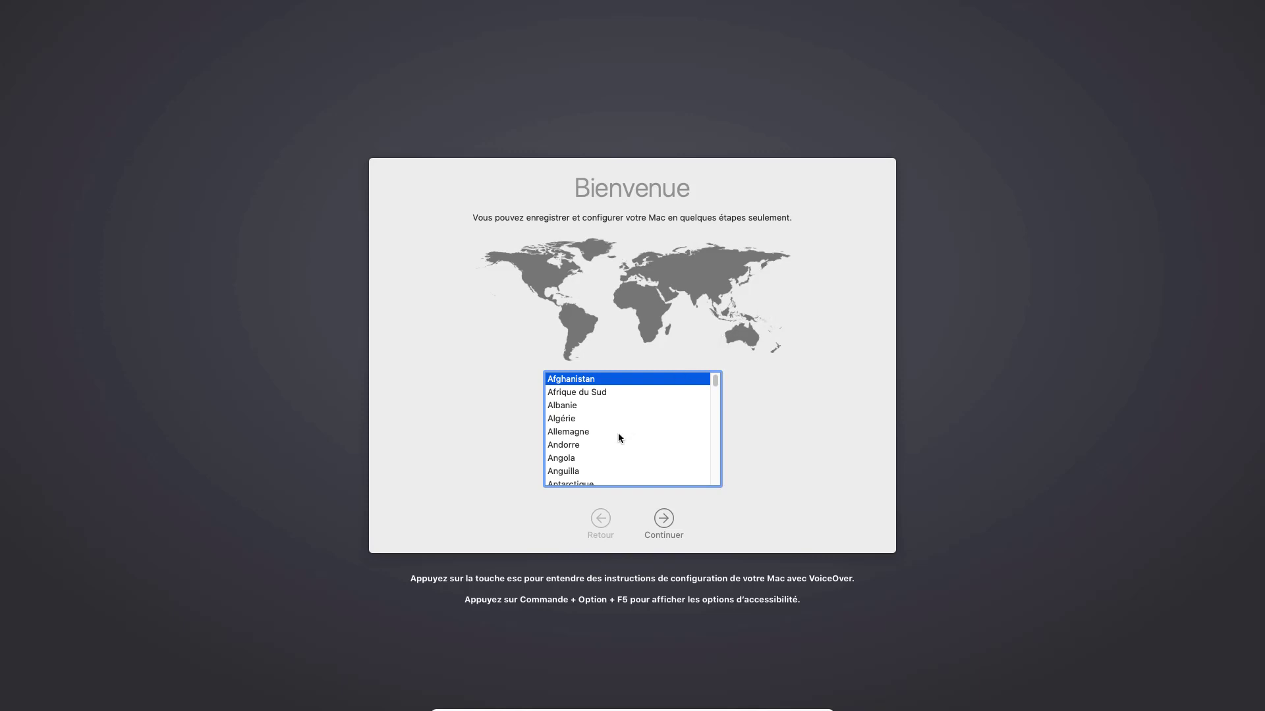
# Step: Set the country to France with its default language settings and choose Ne pas transférer de données maintenant
pyautogui.write('fr')
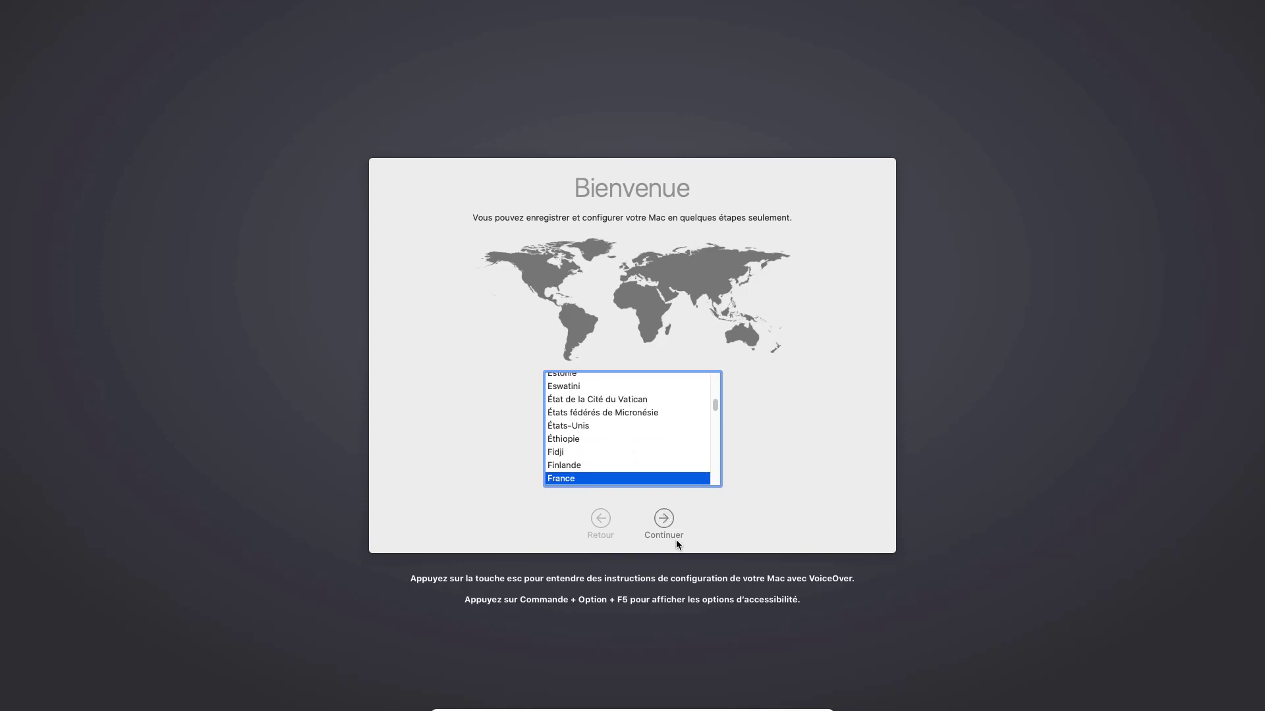
pyautogui.click(665, 524)
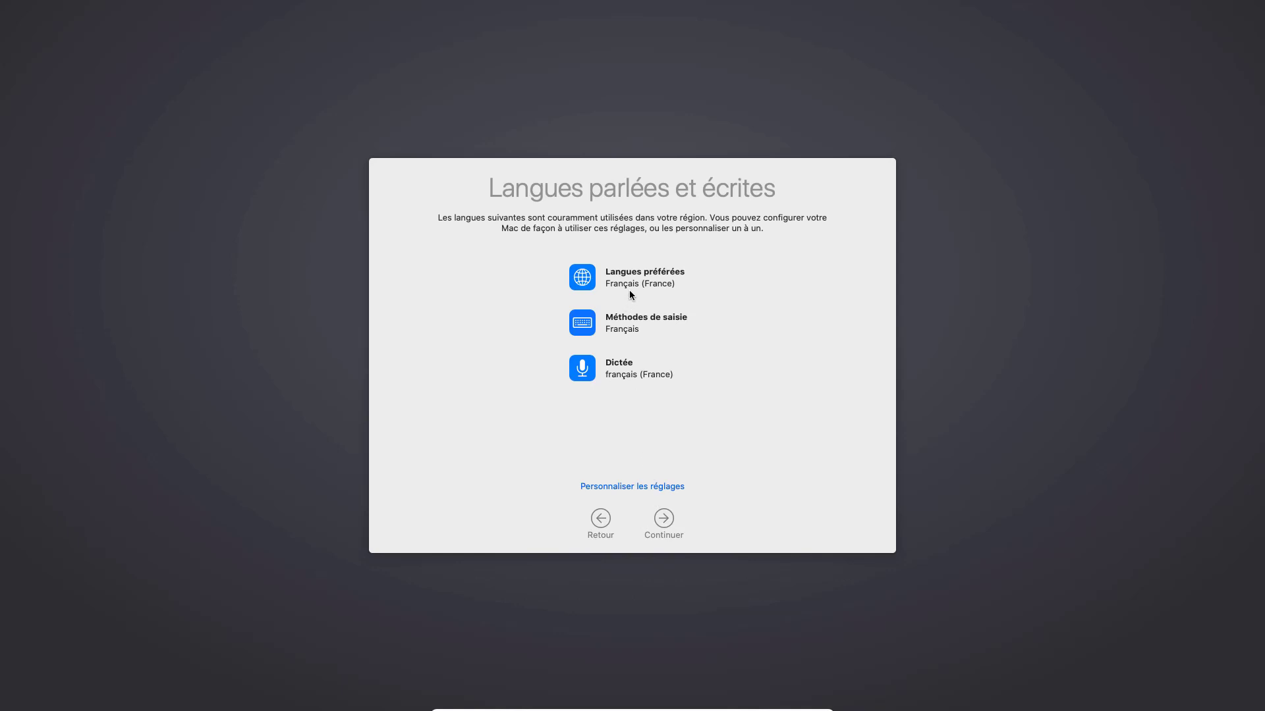
pyautogui.click(664, 518)
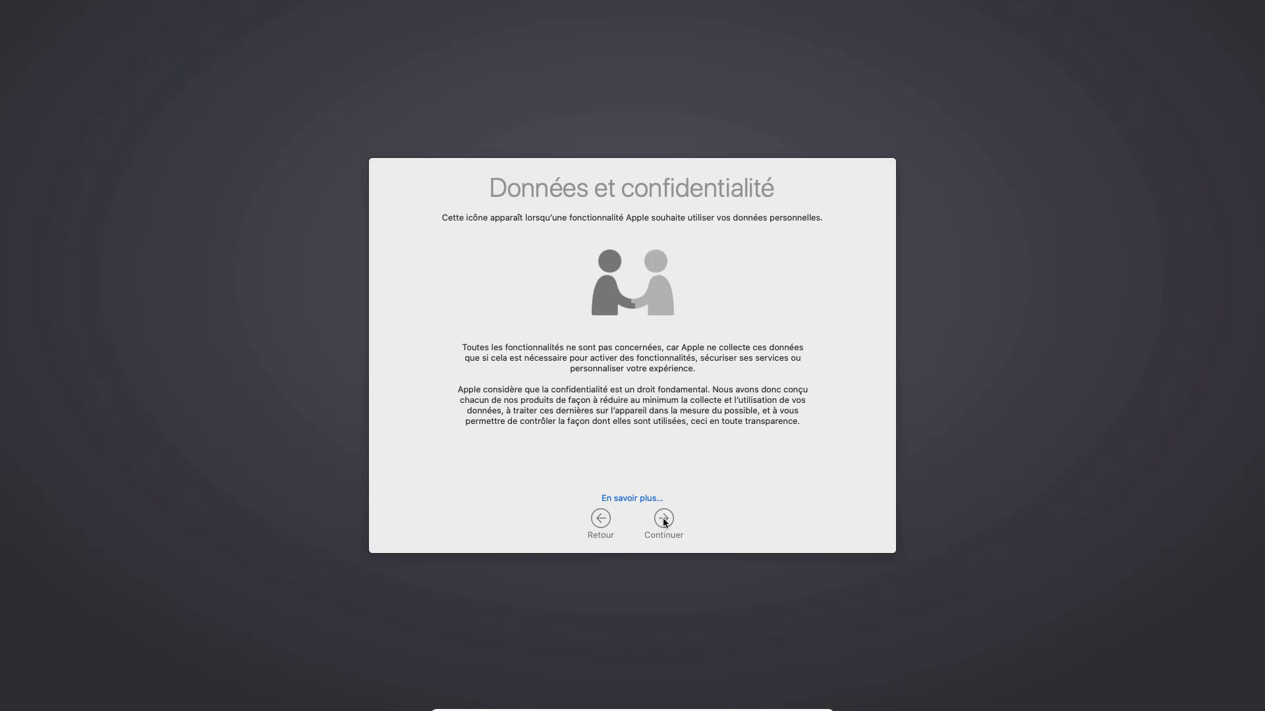
pyautogui.click(664, 521)
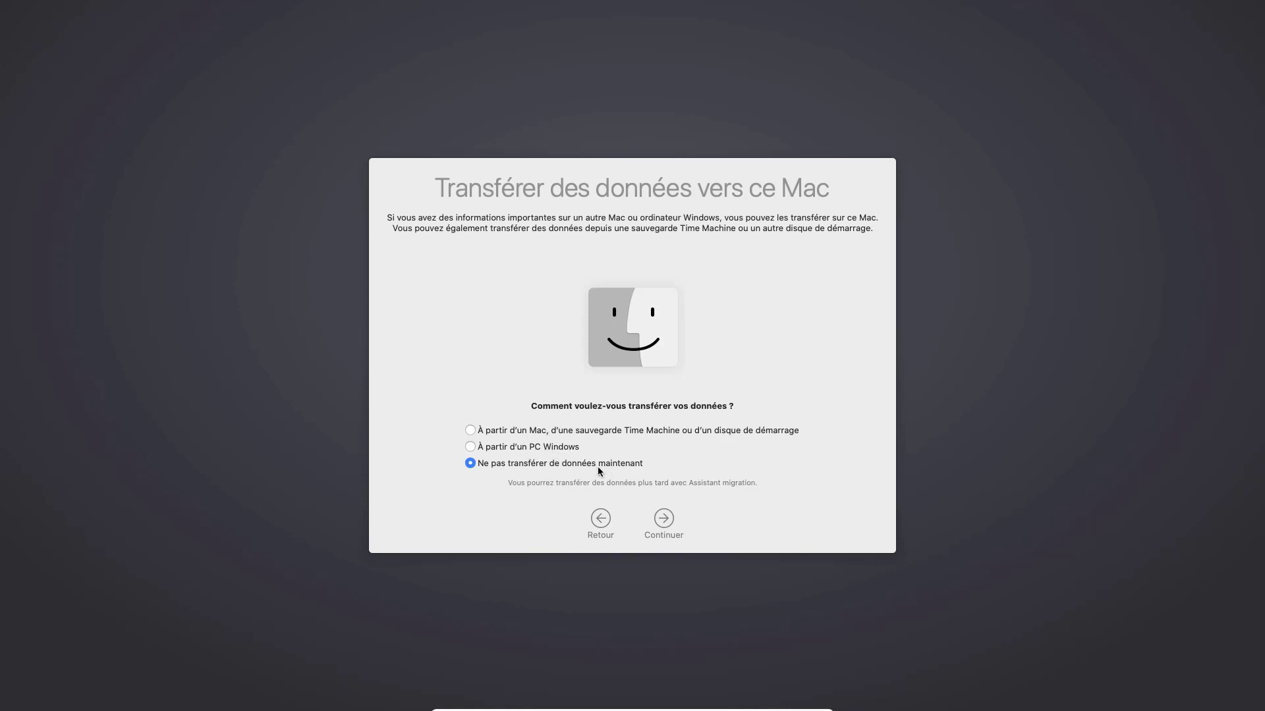
pyautogui.click(664, 519)
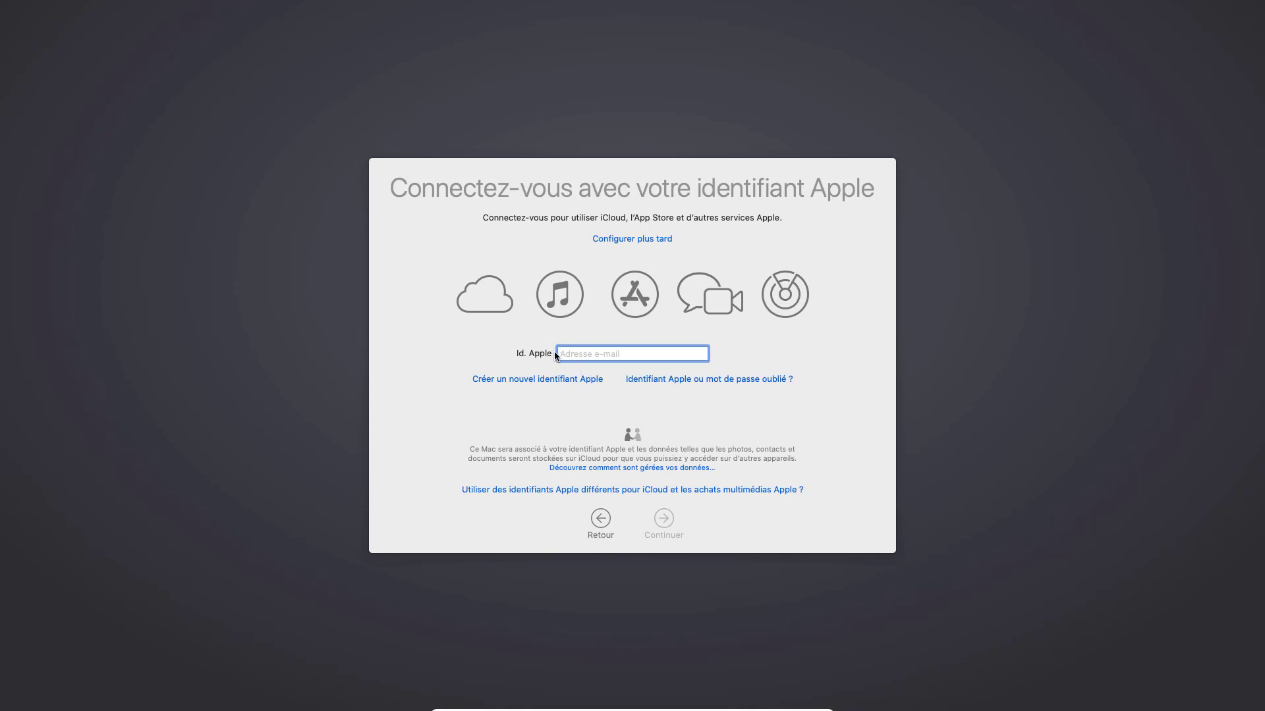
# Step: Skip signing in with an Apple ID and accept the macOS software licence agreement
pyautogui.click(622, 240)
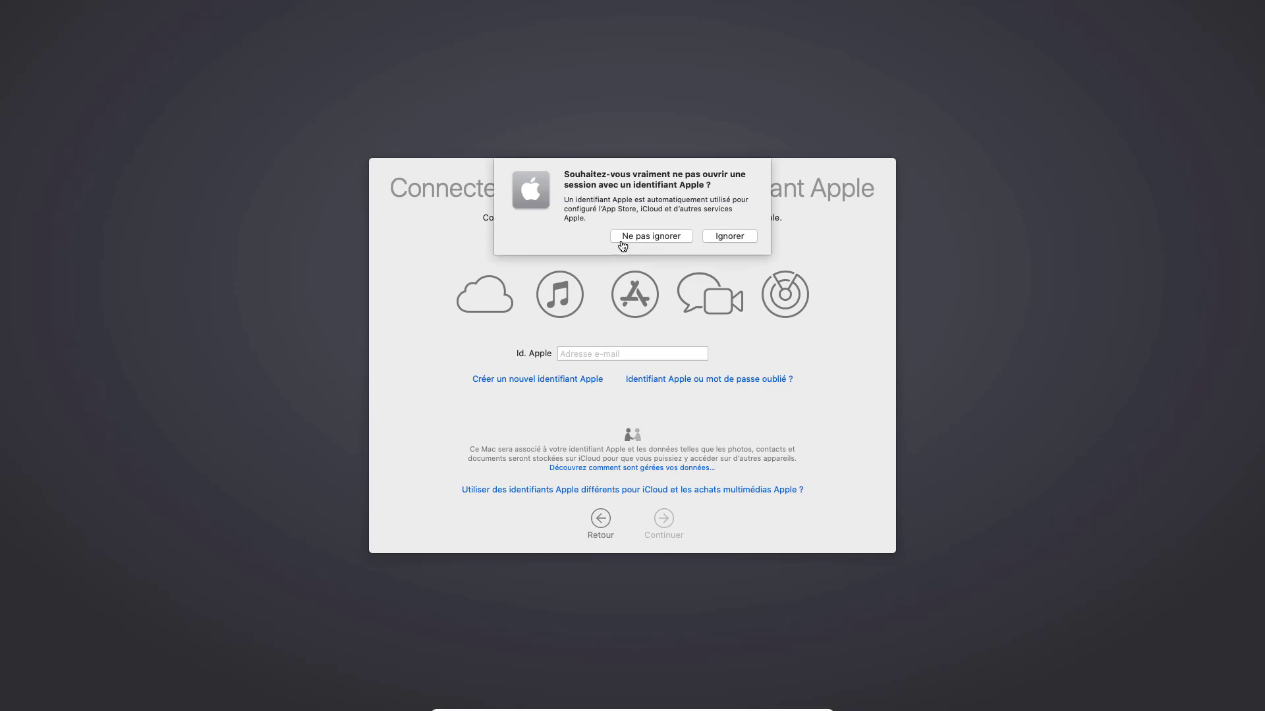
pyautogui.click(724, 236)
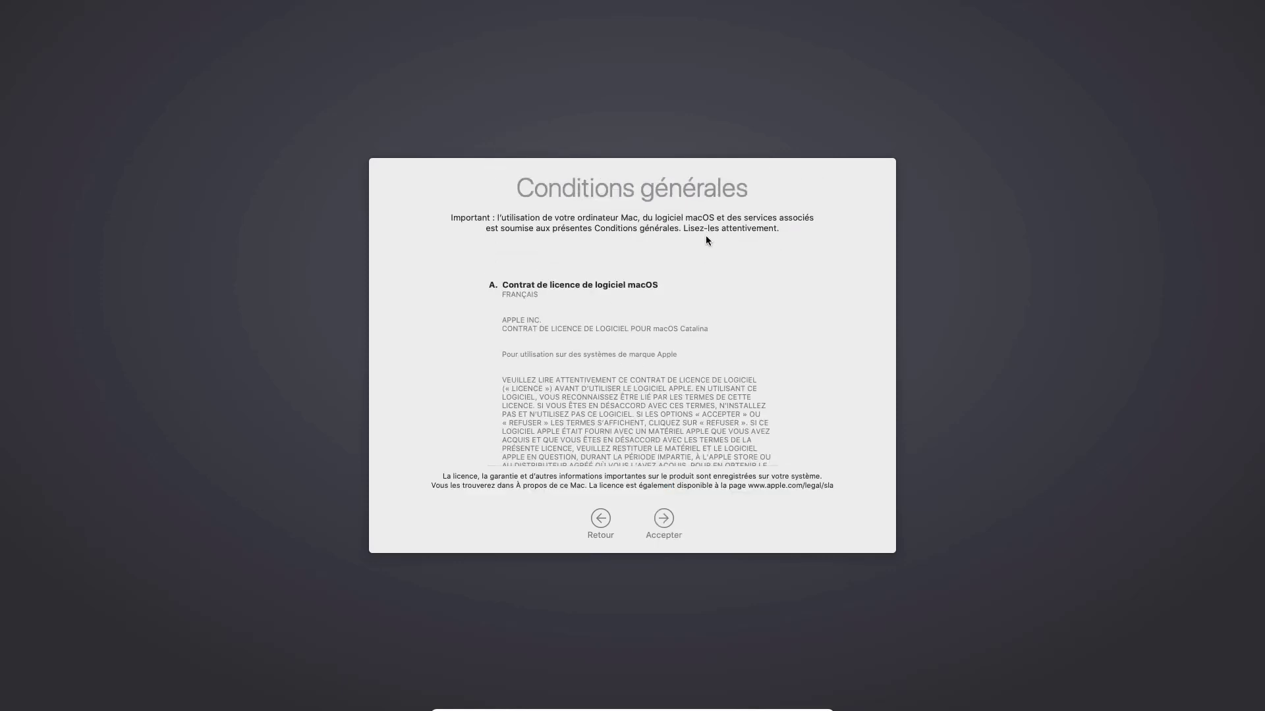
pyautogui.click(662, 520)
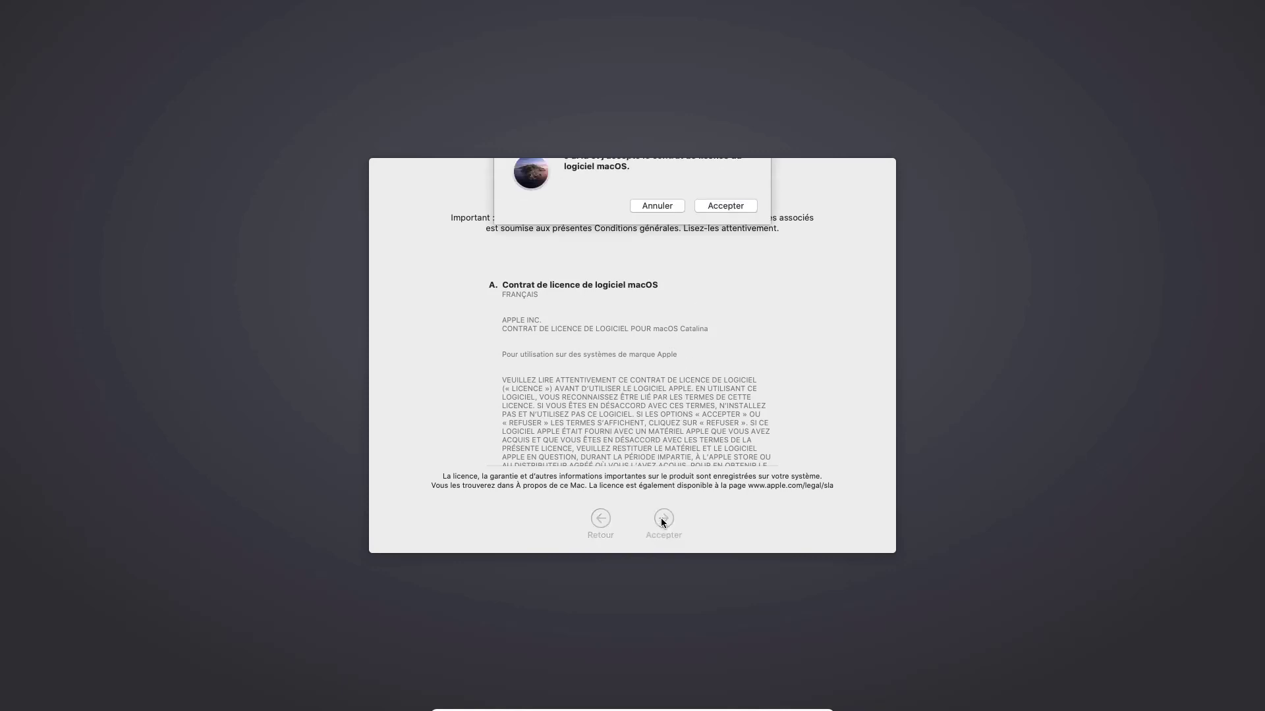
pyautogui.click(717, 225)
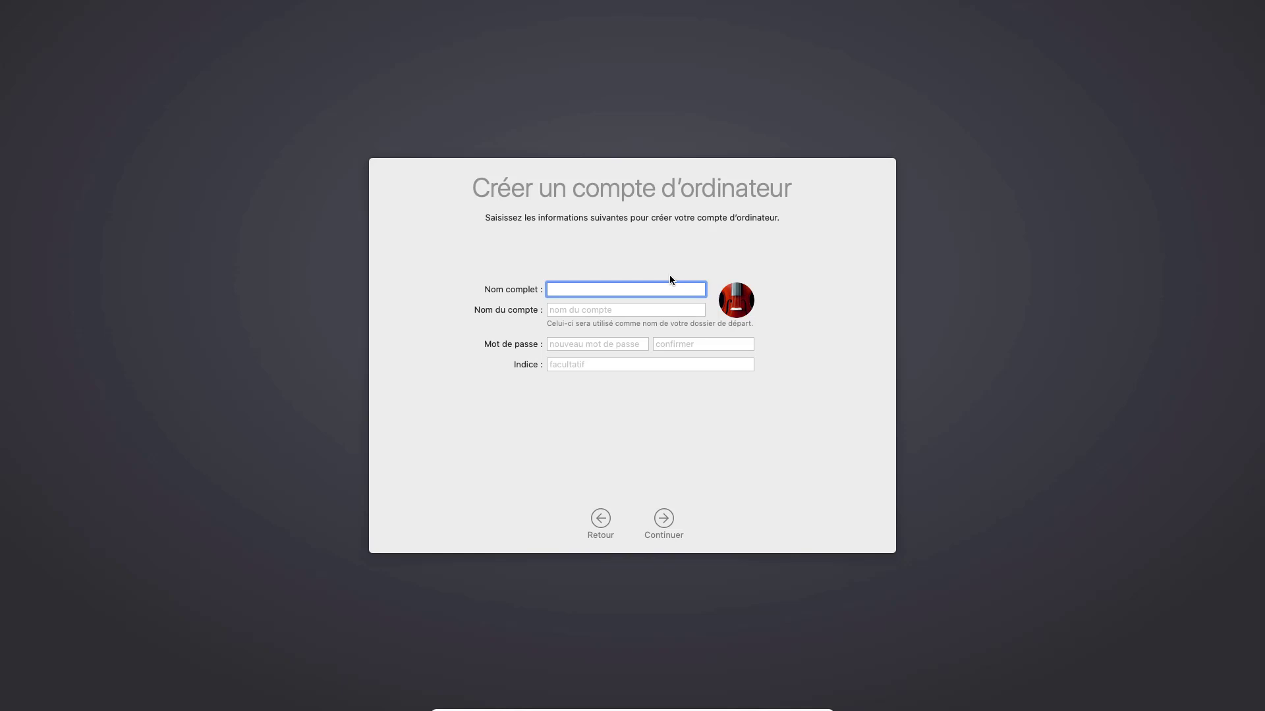
# Step: Create the computer account by entering the full name, the account name, and the password with its confirmation
pyautogui.write('owdiscovery')
pyautogui.click(655, 309)
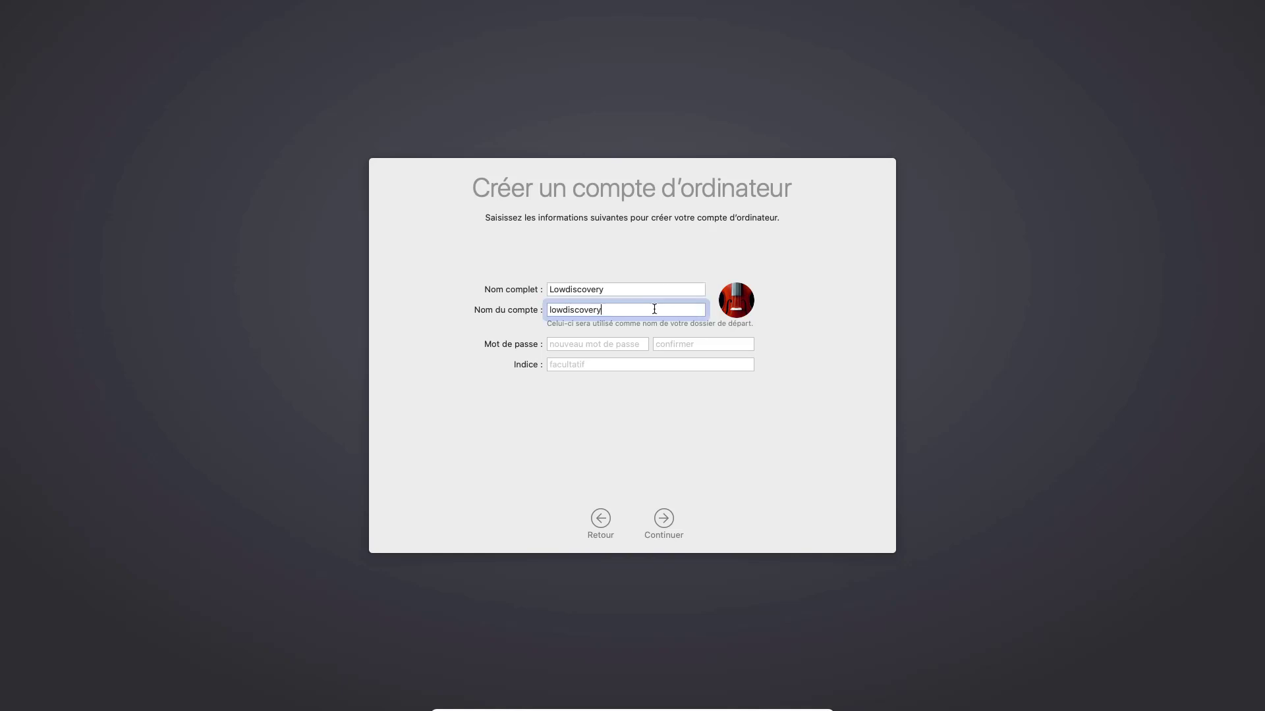
pyautogui.click(637, 344)
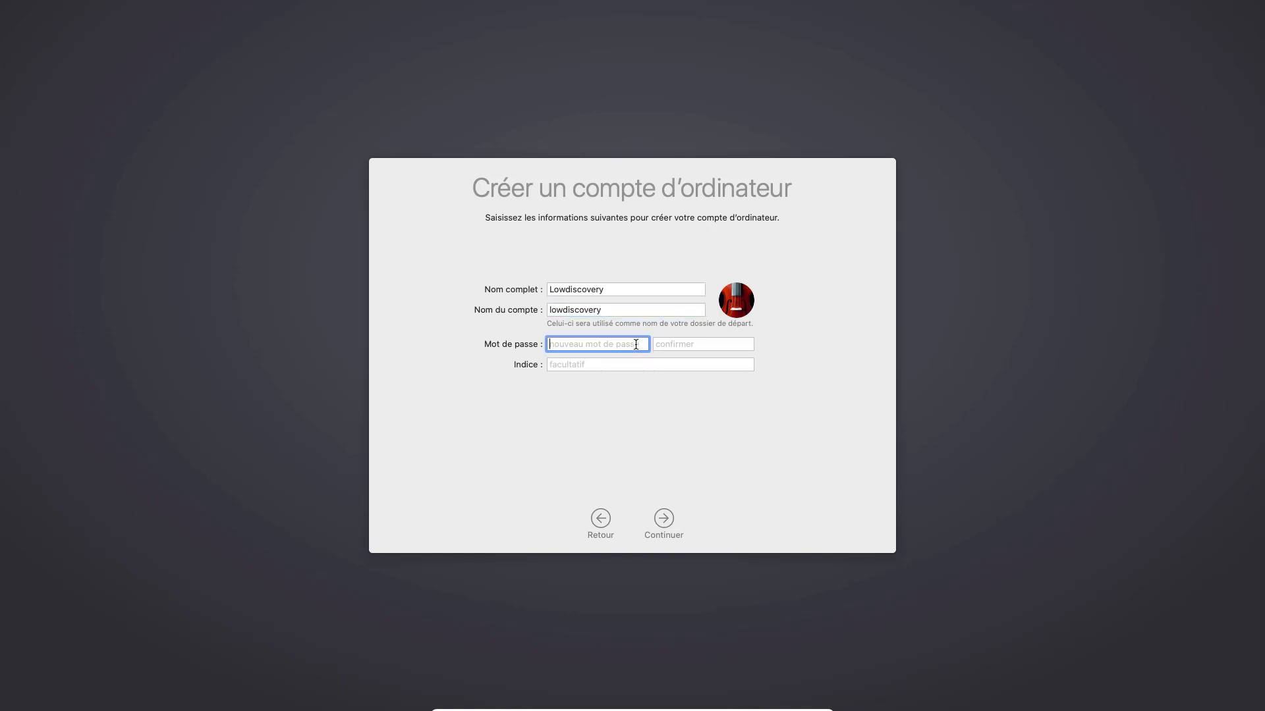
pyautogui.write('••••••••••••••••')
pyautogui.press('Tab')
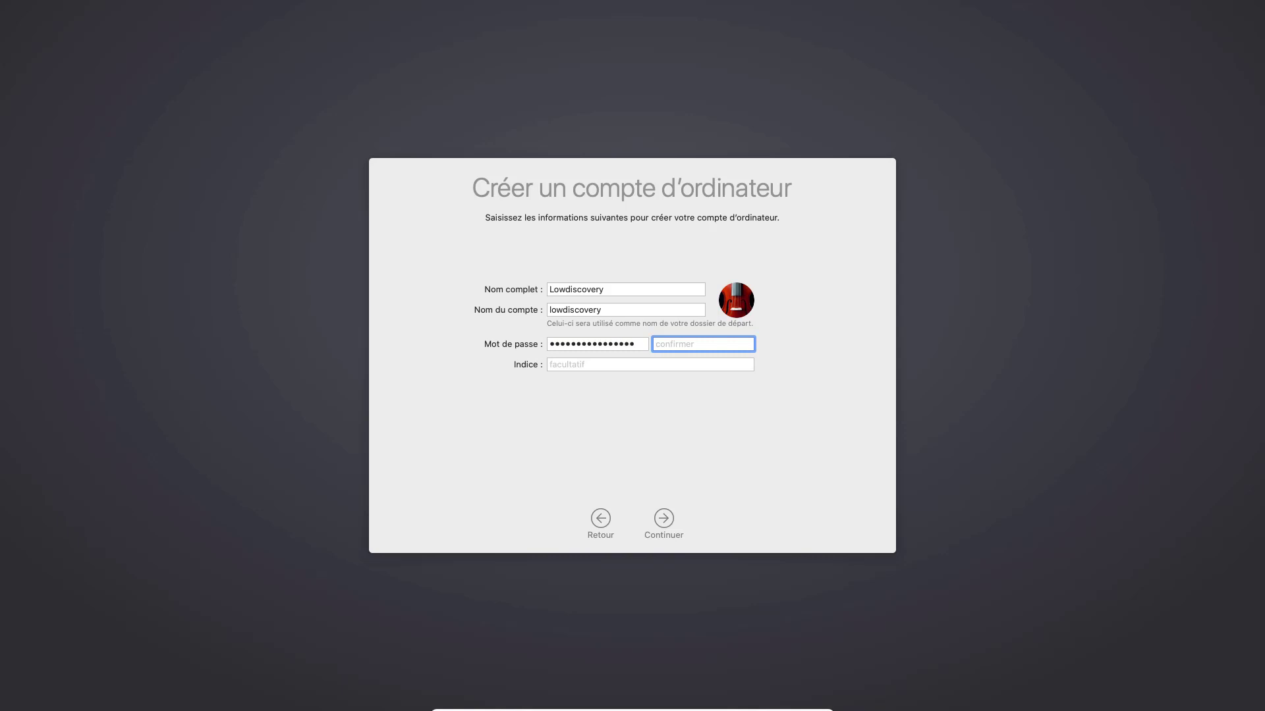
pyautogui.write('••••••••••••••••')
pyautogui.click(663, 523)
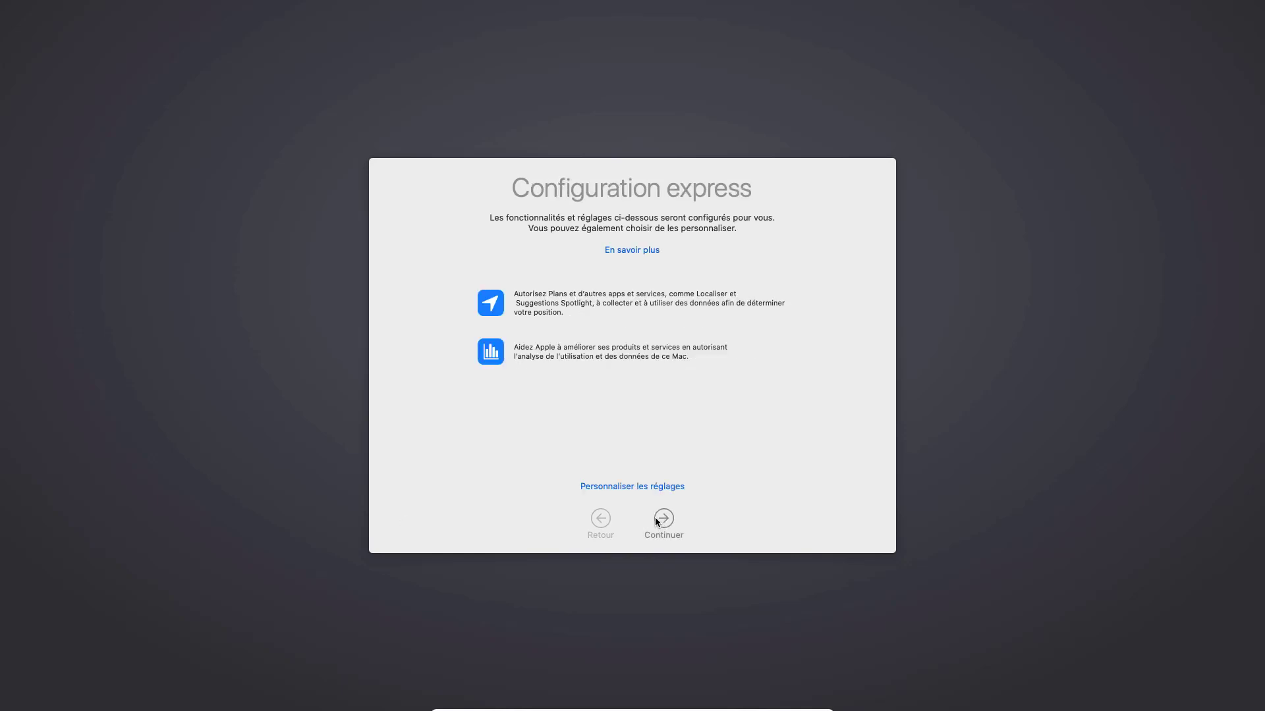
# Step: Accept the express configuration, leave sharing crash data with app developers off, and continue past Temps d'écran
pyautogui.click(662, 521)
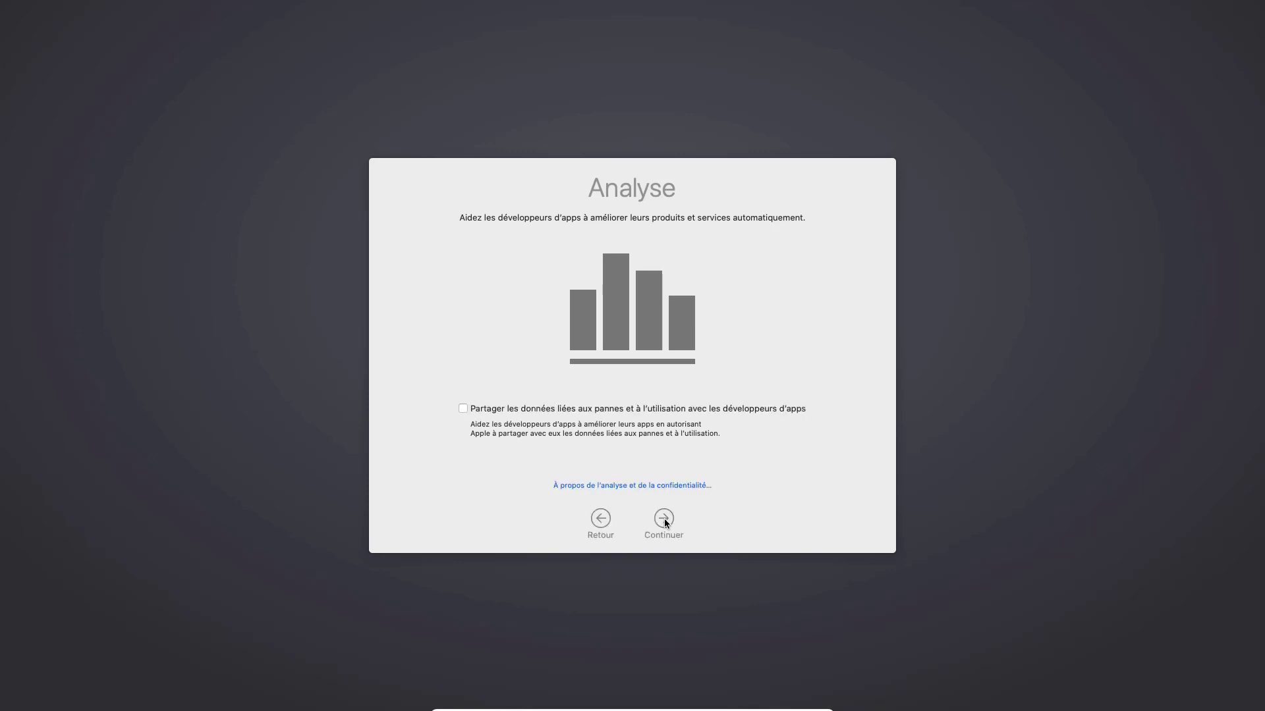
pyautogui.click(664, 520)
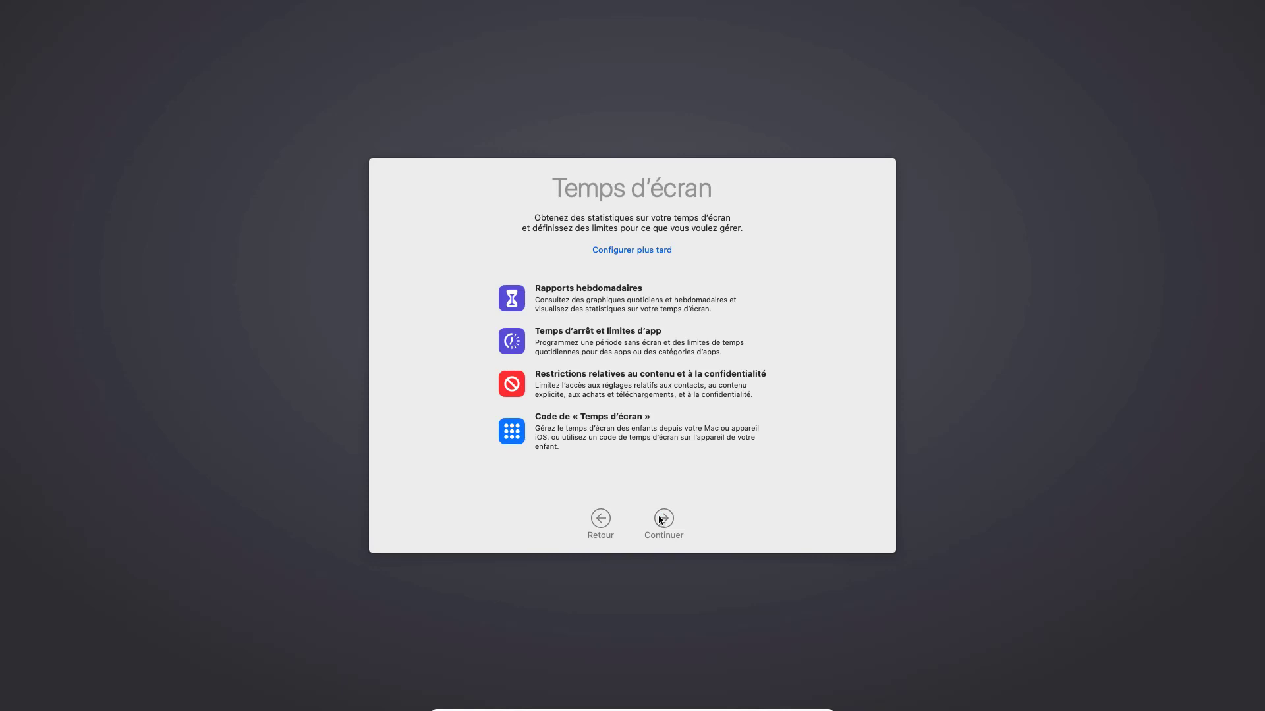
pyautogui.click(662, 519)
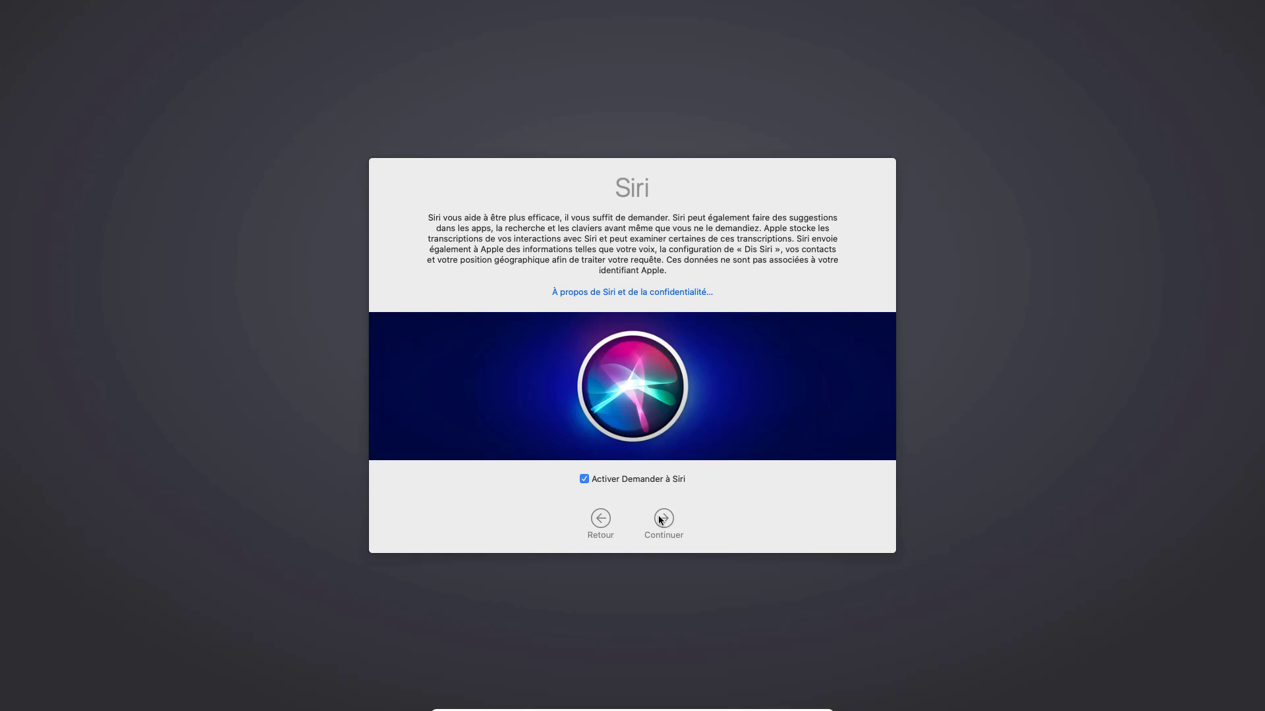
# Step: Keep Demander à Siri enabled and choose Plus tard for sharing Siri and Dictée audio recordings
pyautogui.click(662, 518)
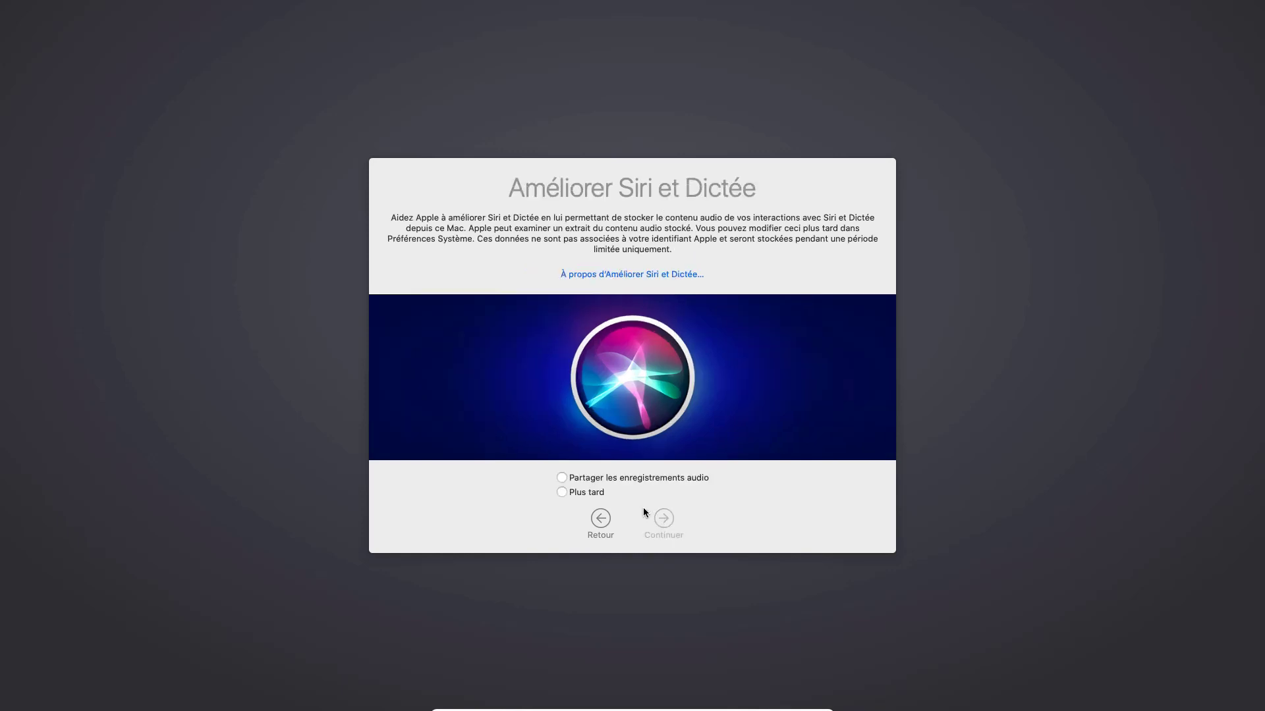
pyautogui.click(564, 492)
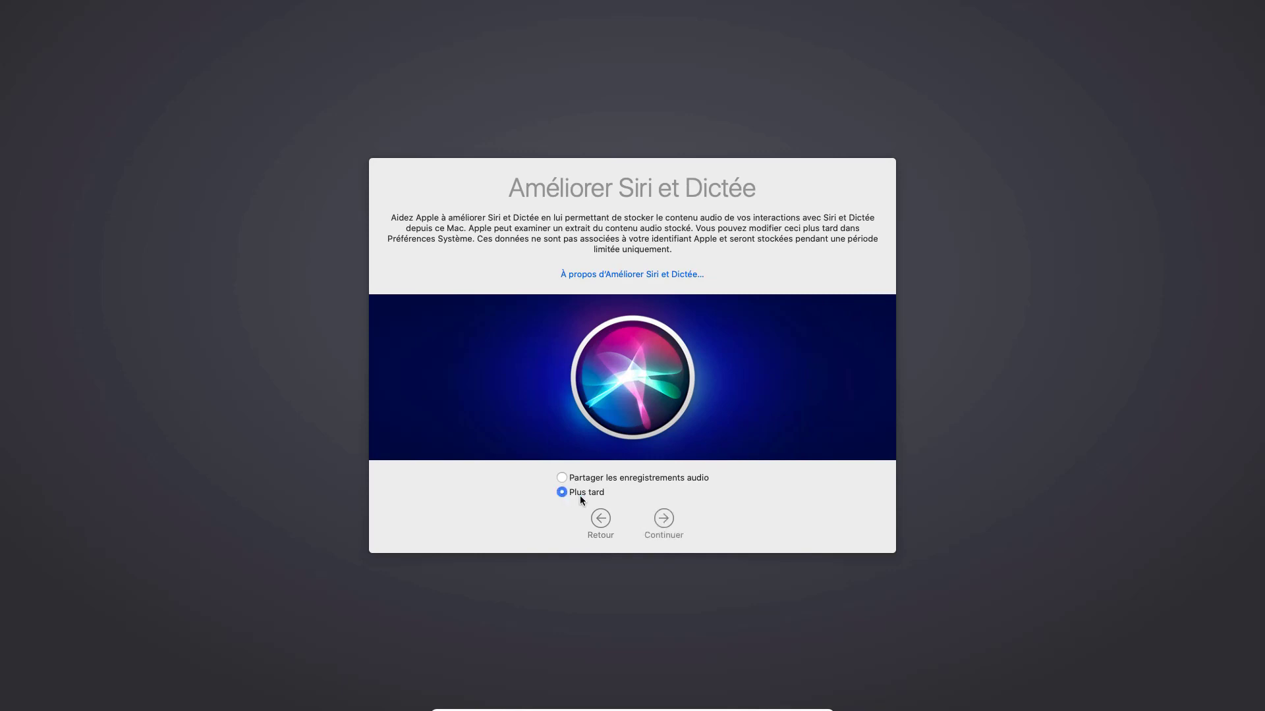
pyautogui.click(664, 524)
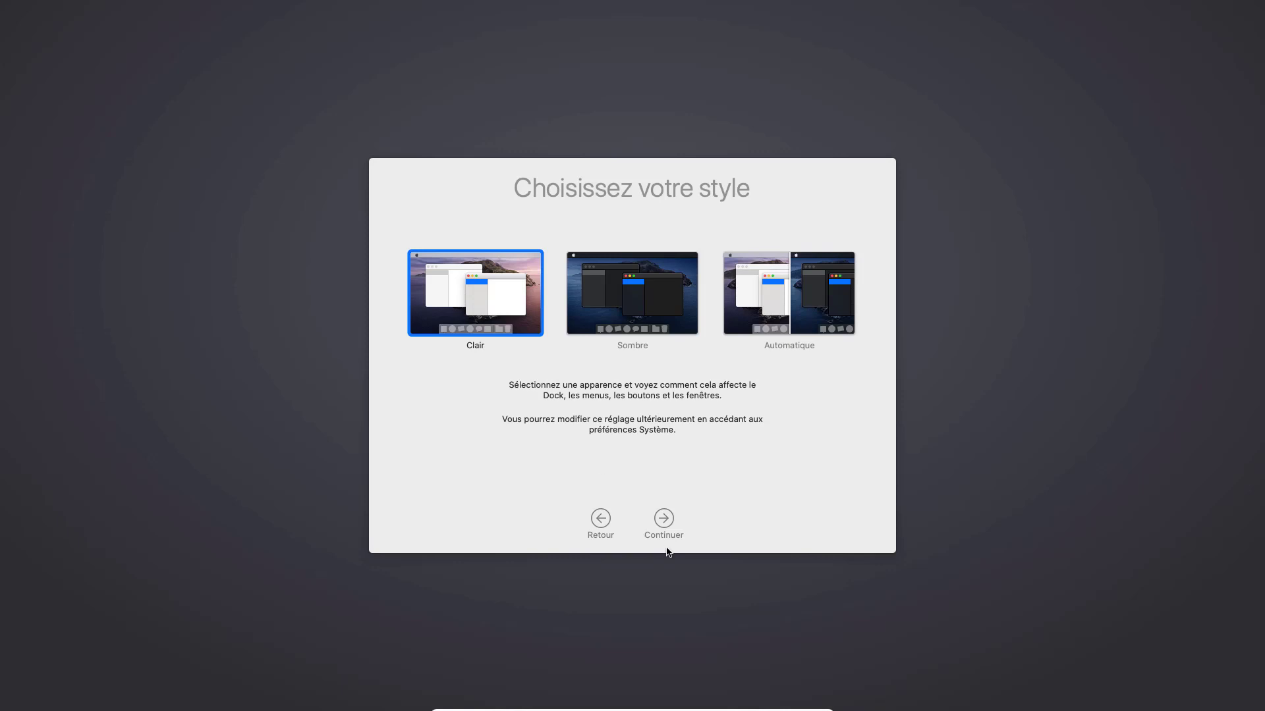
# Step: Keep the Clair appearance to finish the macOS setup and dismiss Assistant réglages clavier without identifying the keyboard
pyautogui.click(665, 531)
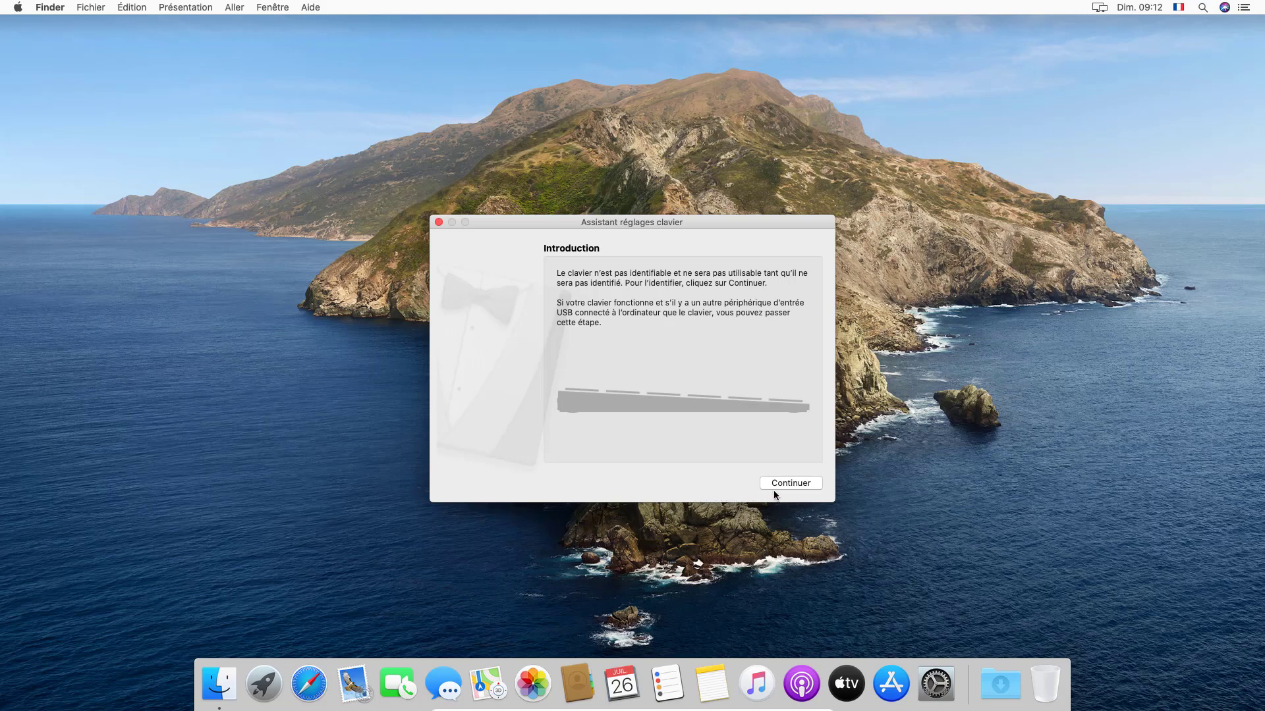
pyautogui.click(784, 486)
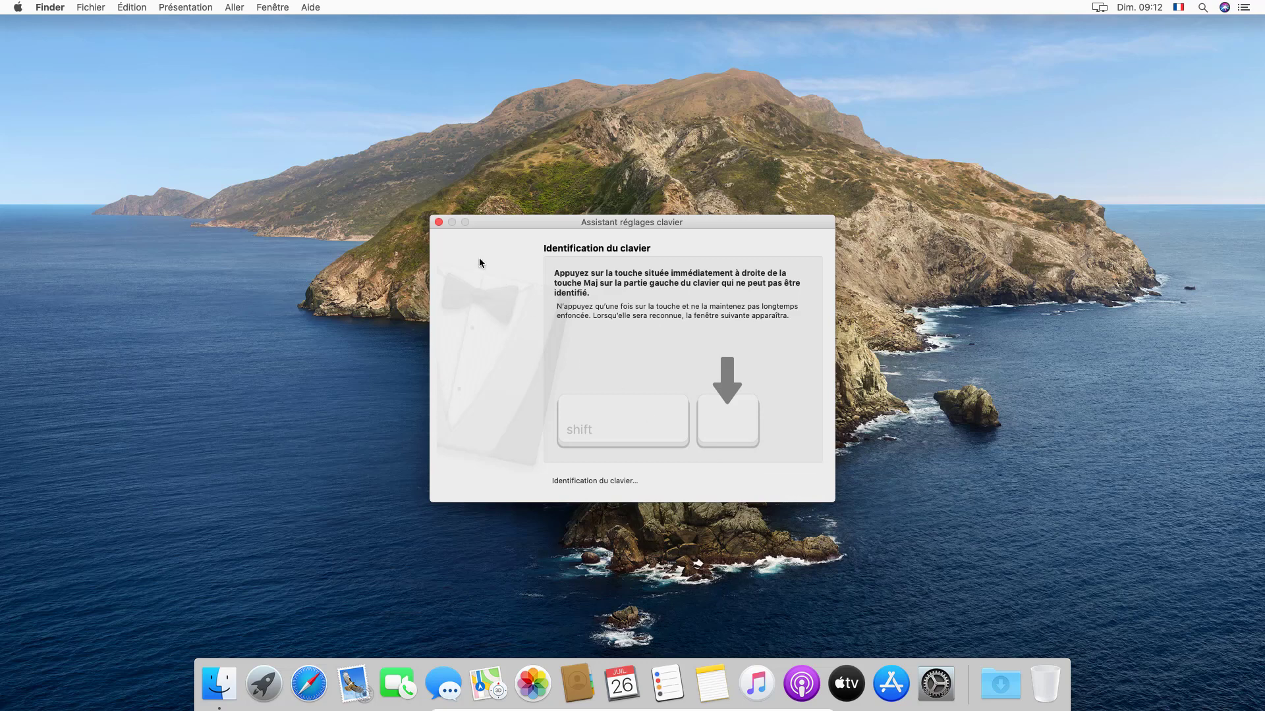
pyautogui.click(438, 222)
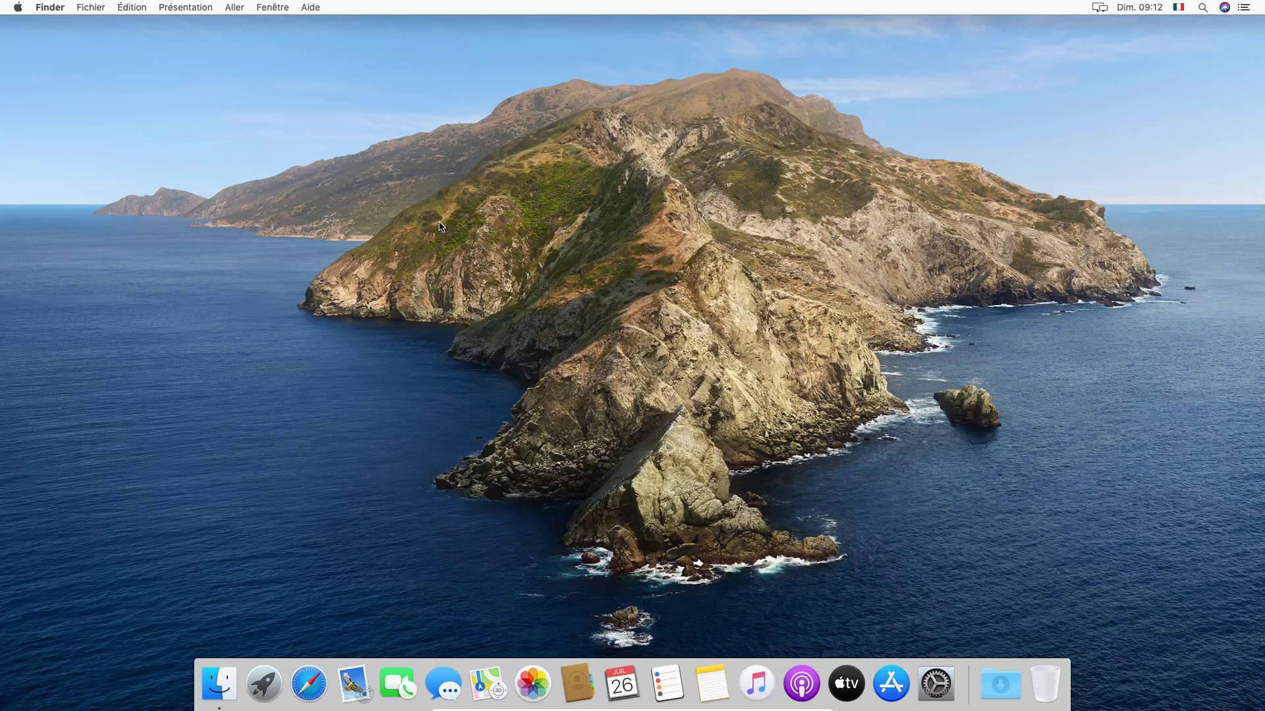